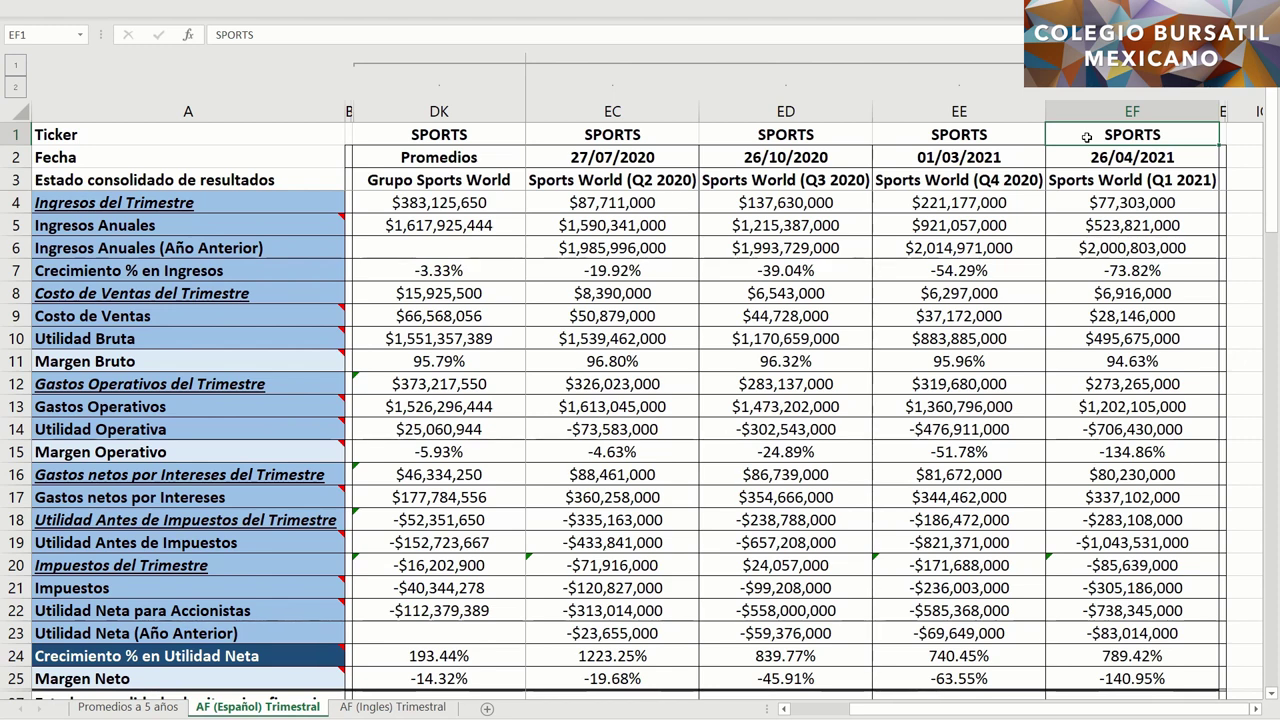
Review the Sports World quarterly columns from Q2 2020 to Q1 2021 and the Promedios column for Grupo Sports World
left_click(1081, 110)
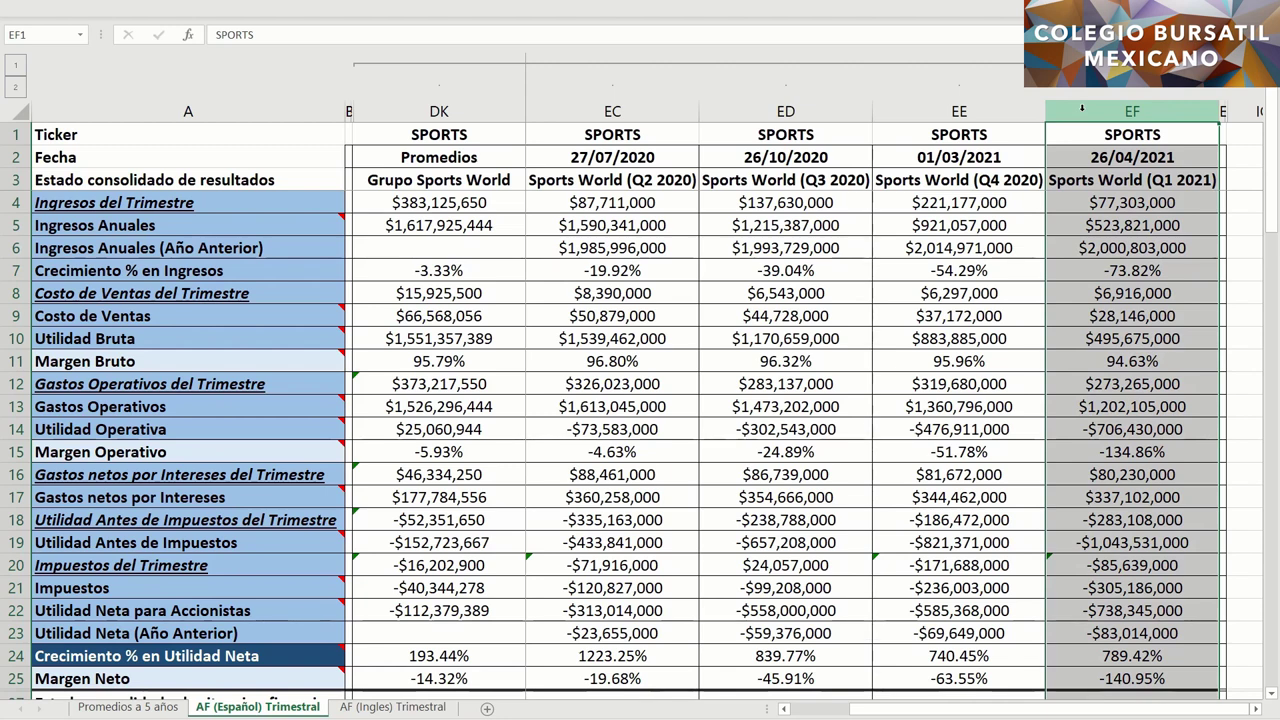
left_click(1081, 157)
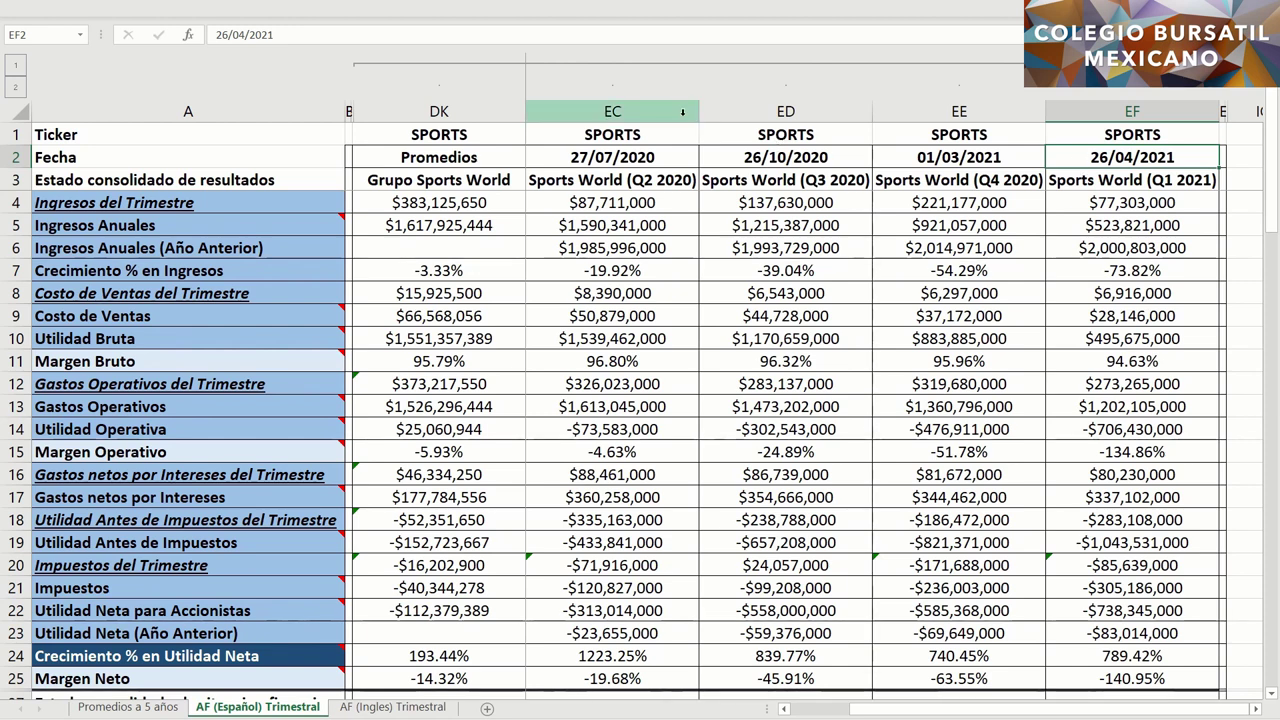
left_click_drag(683, 112, 909, 104)
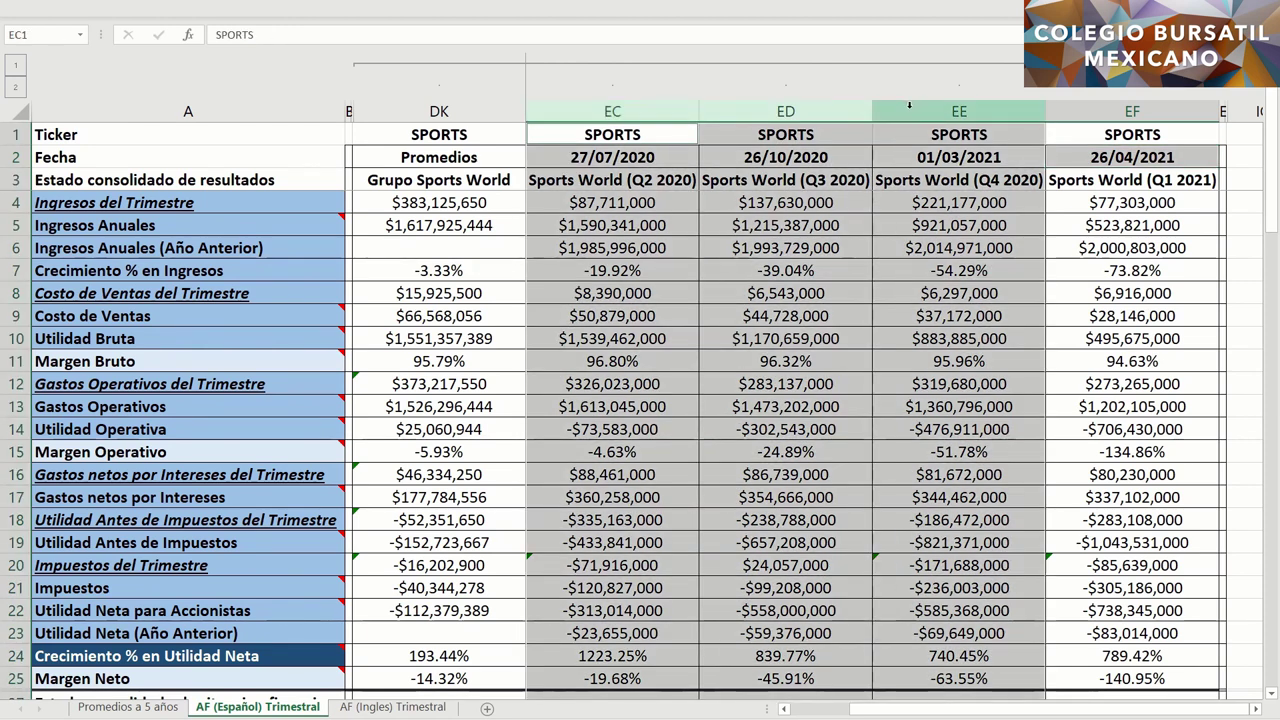
left_click(657, 183)
left_click(740, 182)
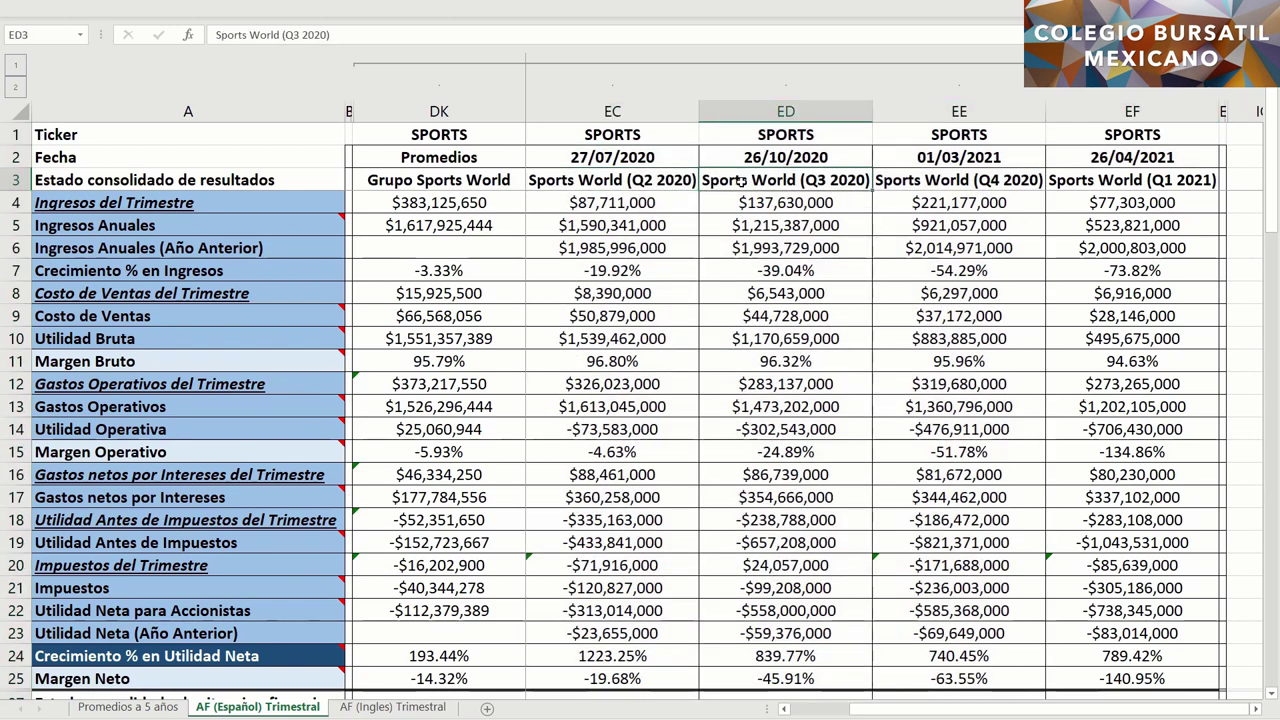
left_click(893, 181)
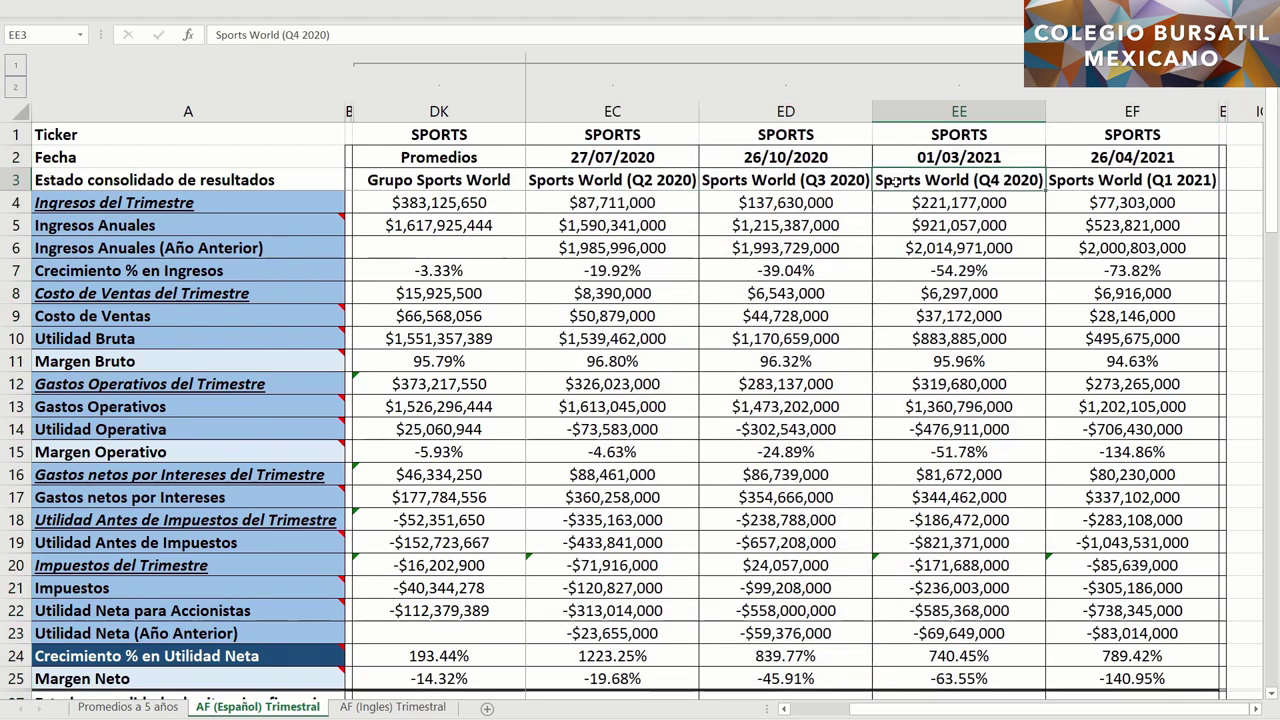
left_click(484, 111)
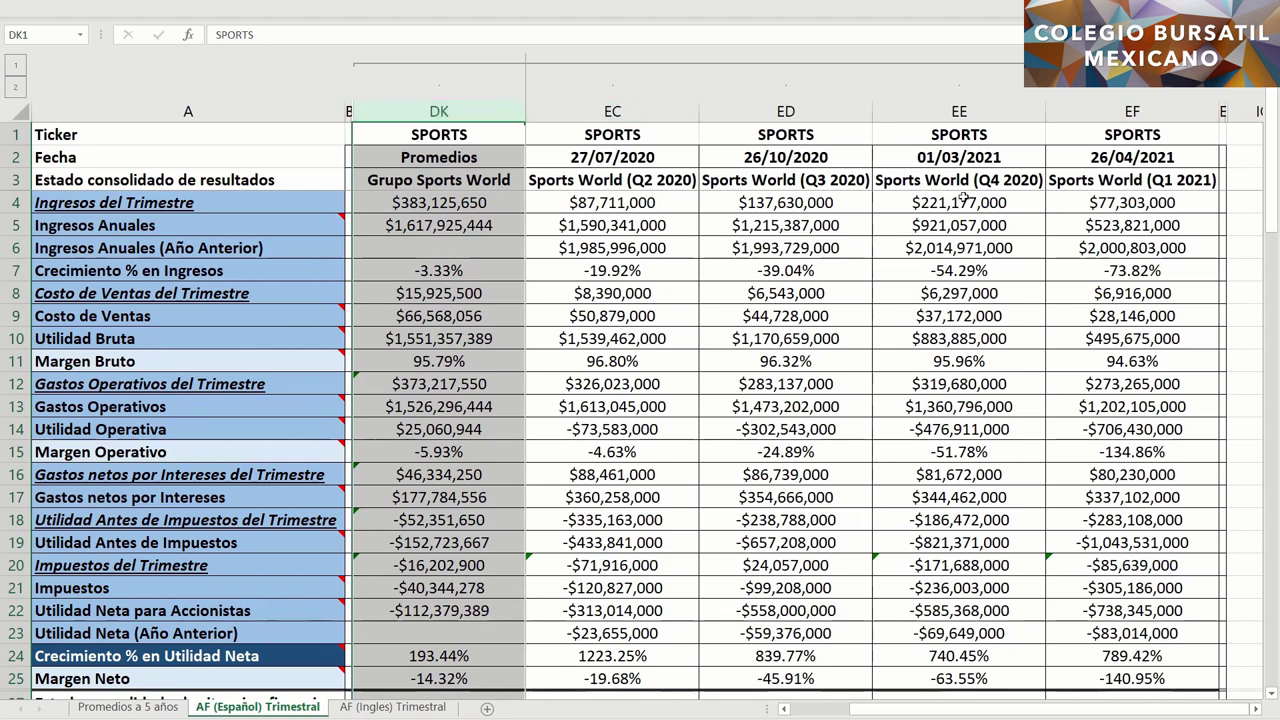
Compare Ingresos del Trimestre and Ingresos Anuales for Q1 2021 with the three previous quarters and the averages
left_click(1062, 202)
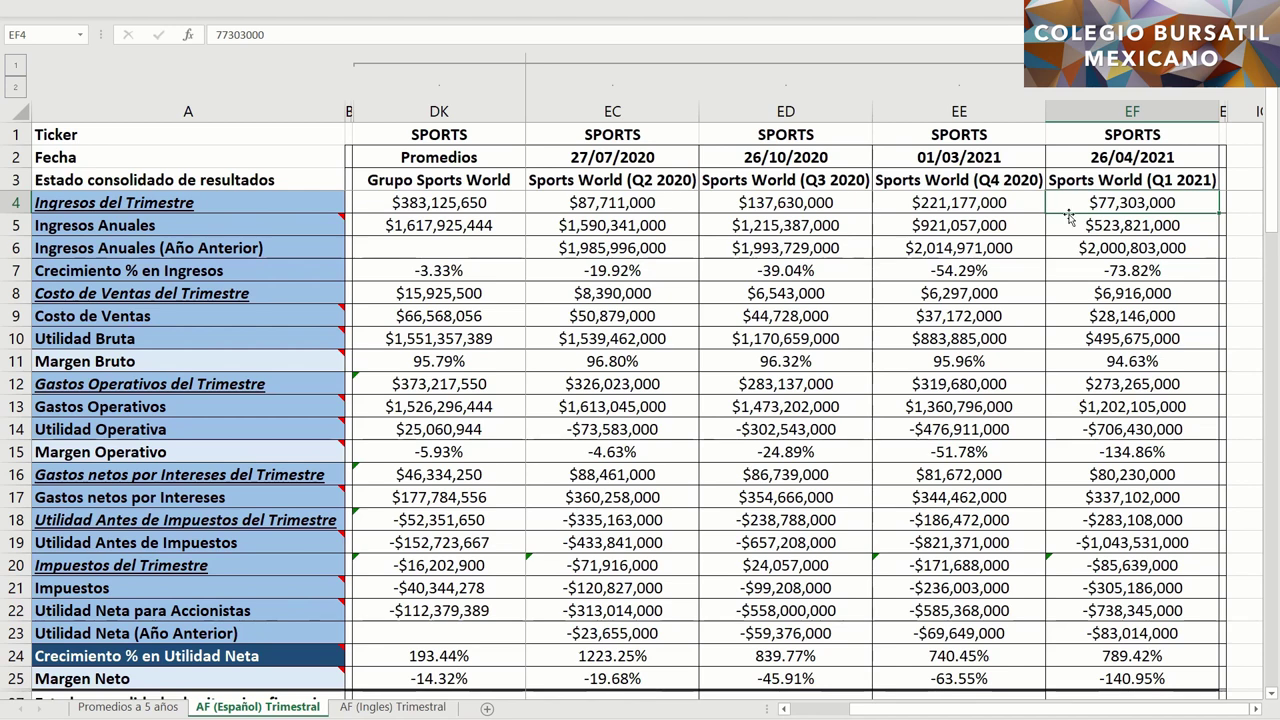
left_click(1068, 221, "ctrl")
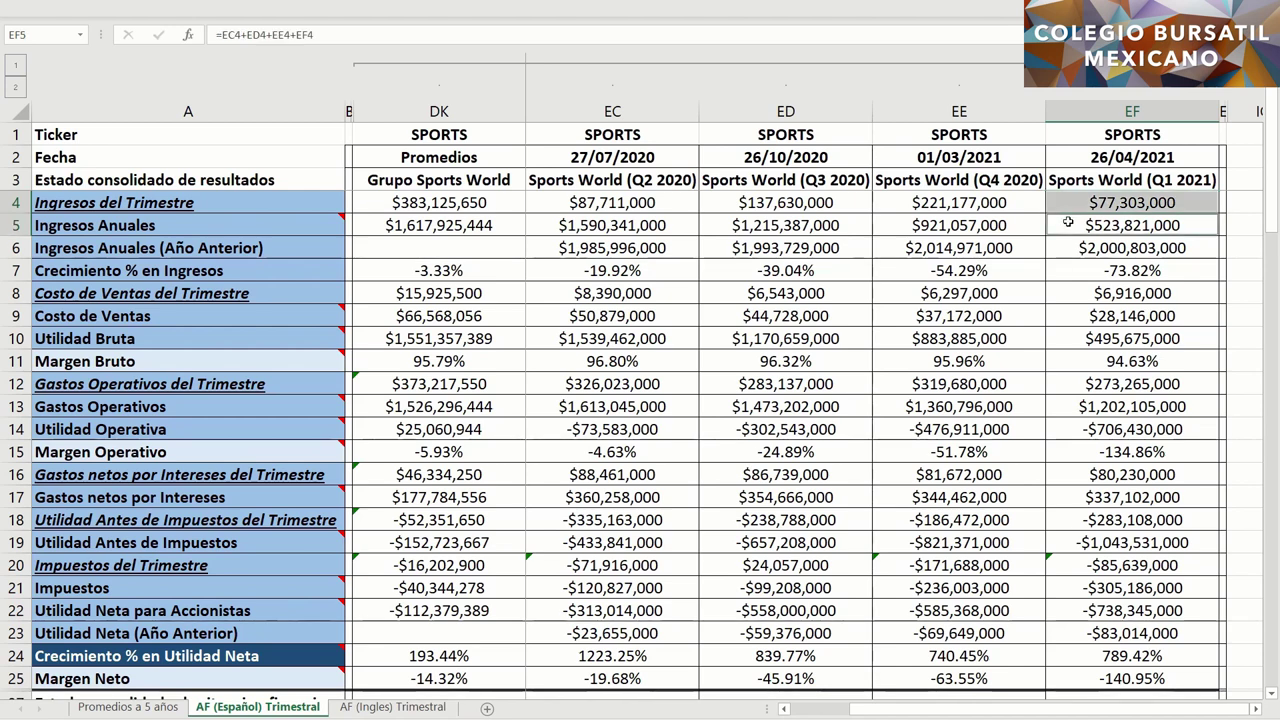
left_click_drag(988, 203, 644, 218)
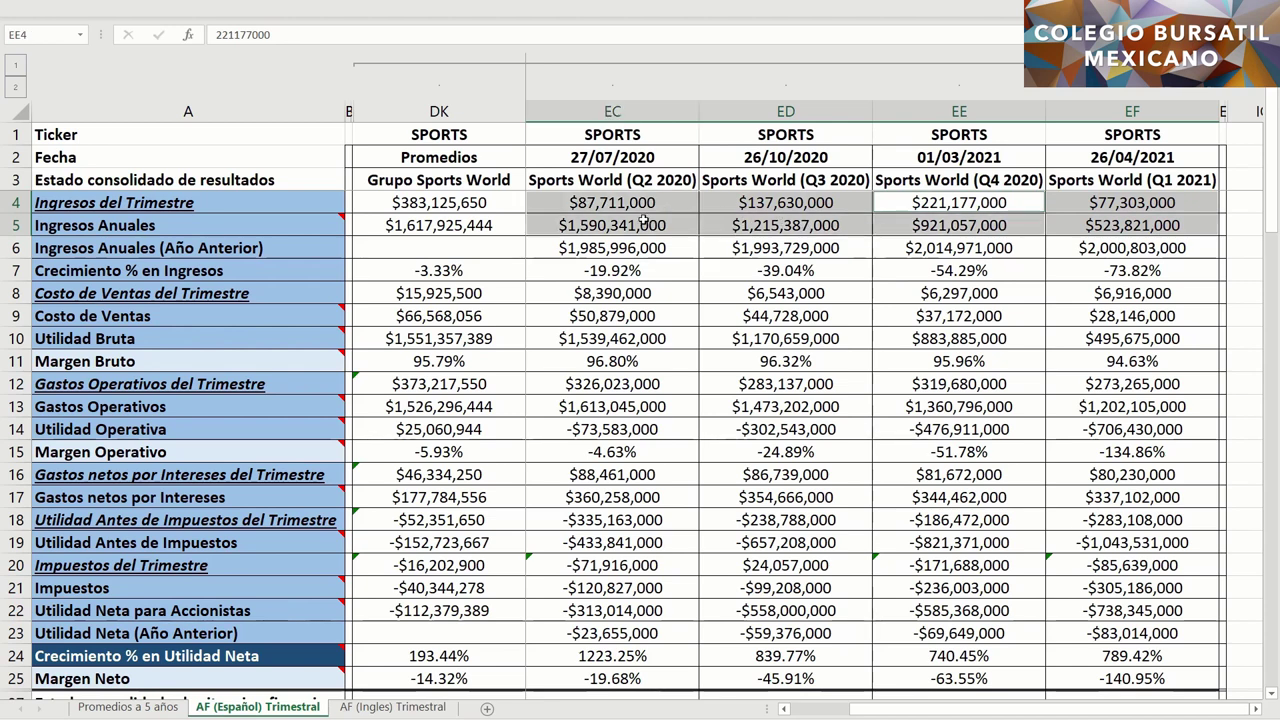
left_click_drag(492, 200, 496, 226)
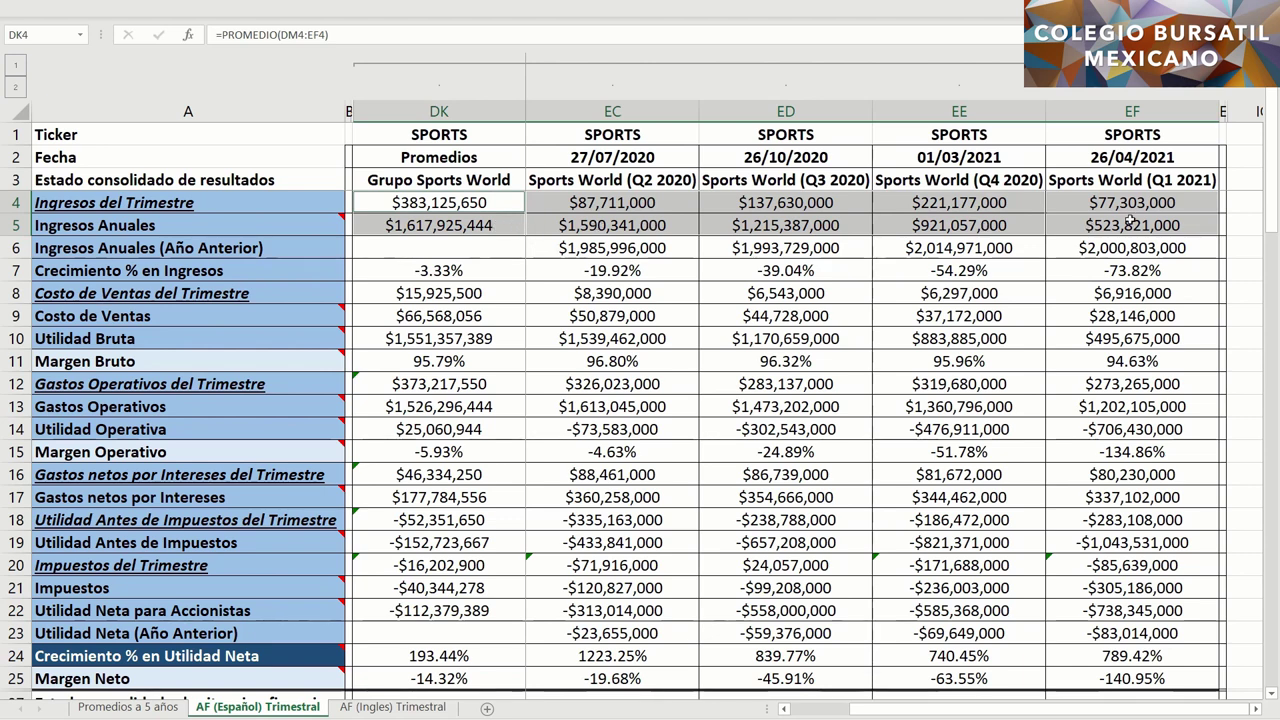
Examine Q1 2021 annual revenue against the prior year, and compare Crecimiento % en Ingresos across the earlier quarters and the average
left_click(1055, 220)
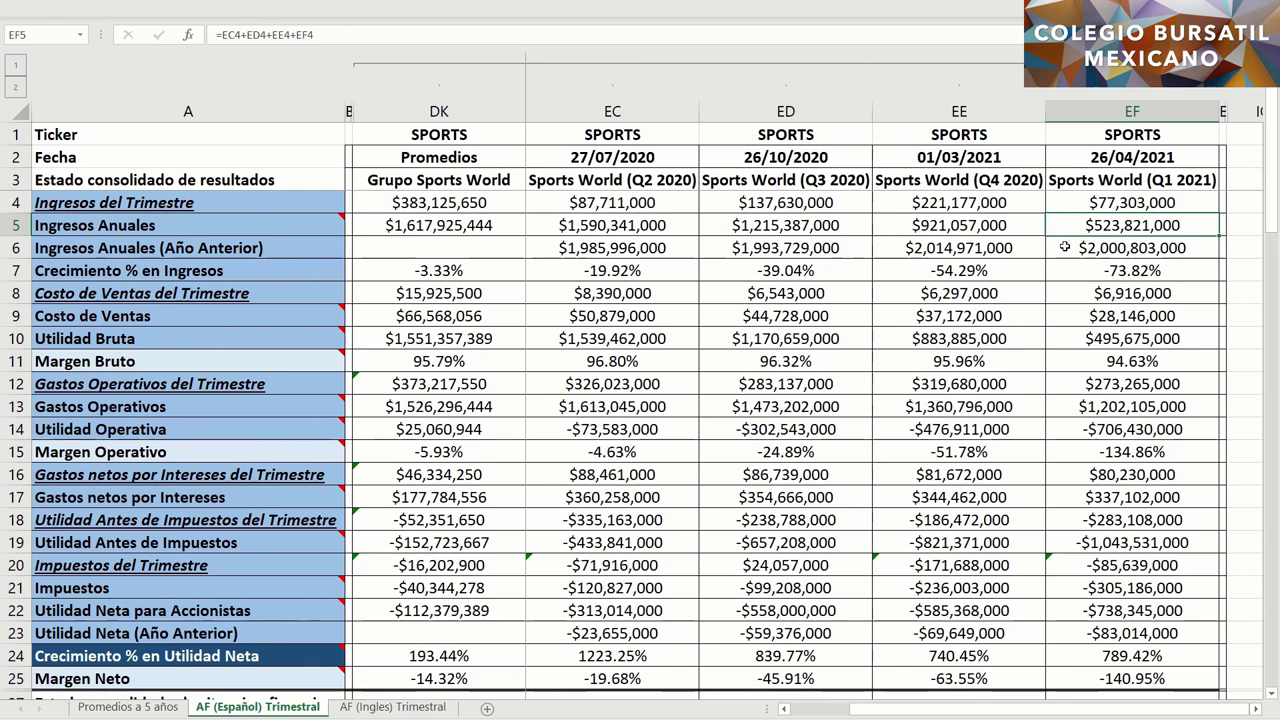
left_click(1065, 246)
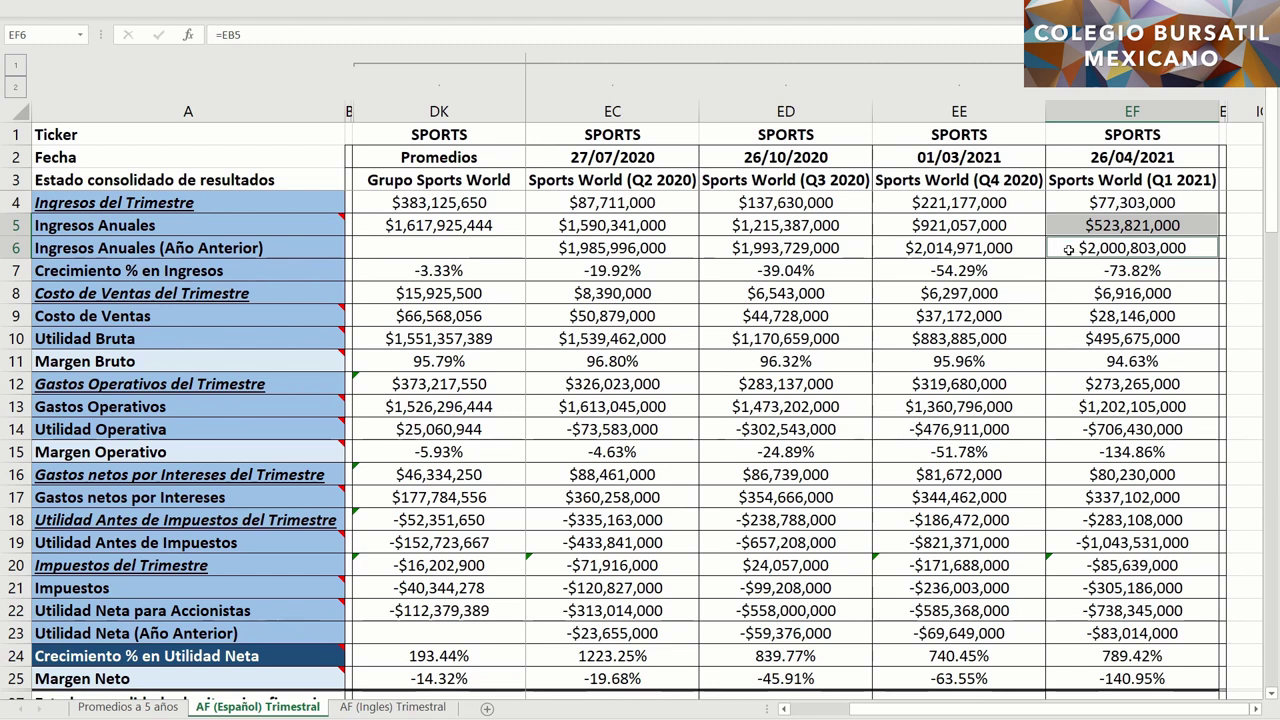
left_click(1069, 269, "ctrl")
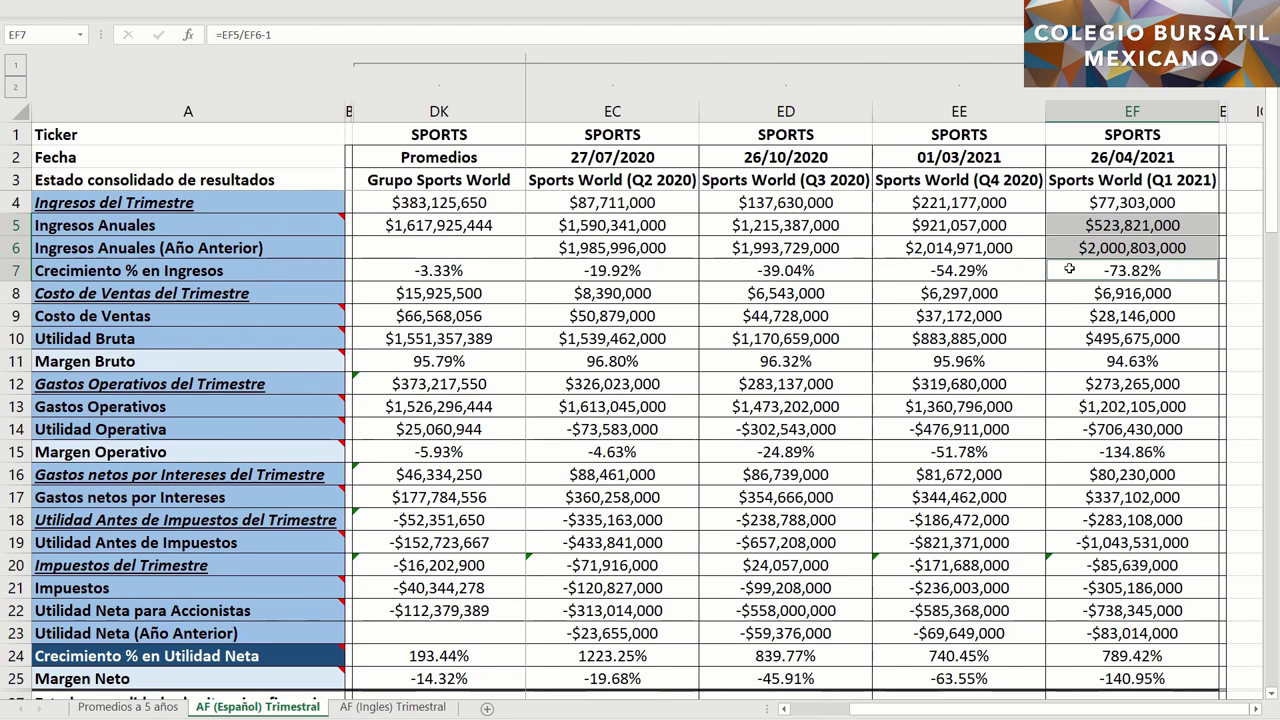
left_click_drag(966, 272, 636, 262)
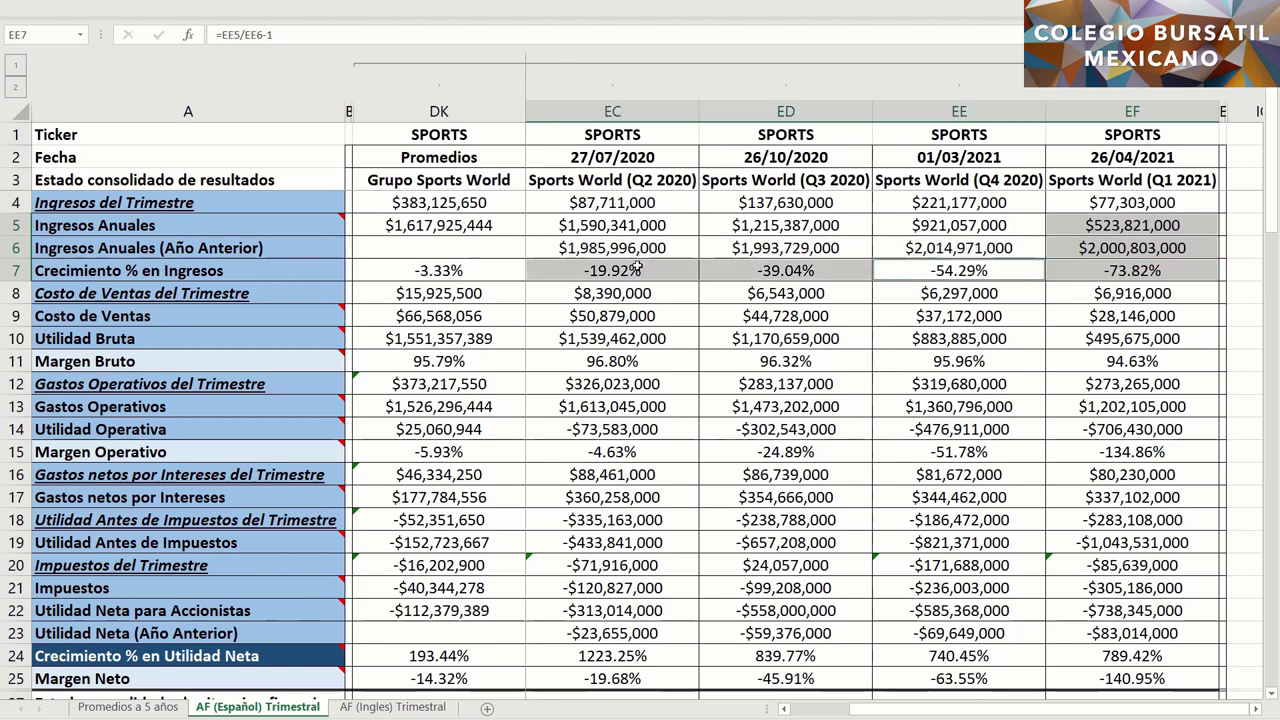
left_click(505, 273)
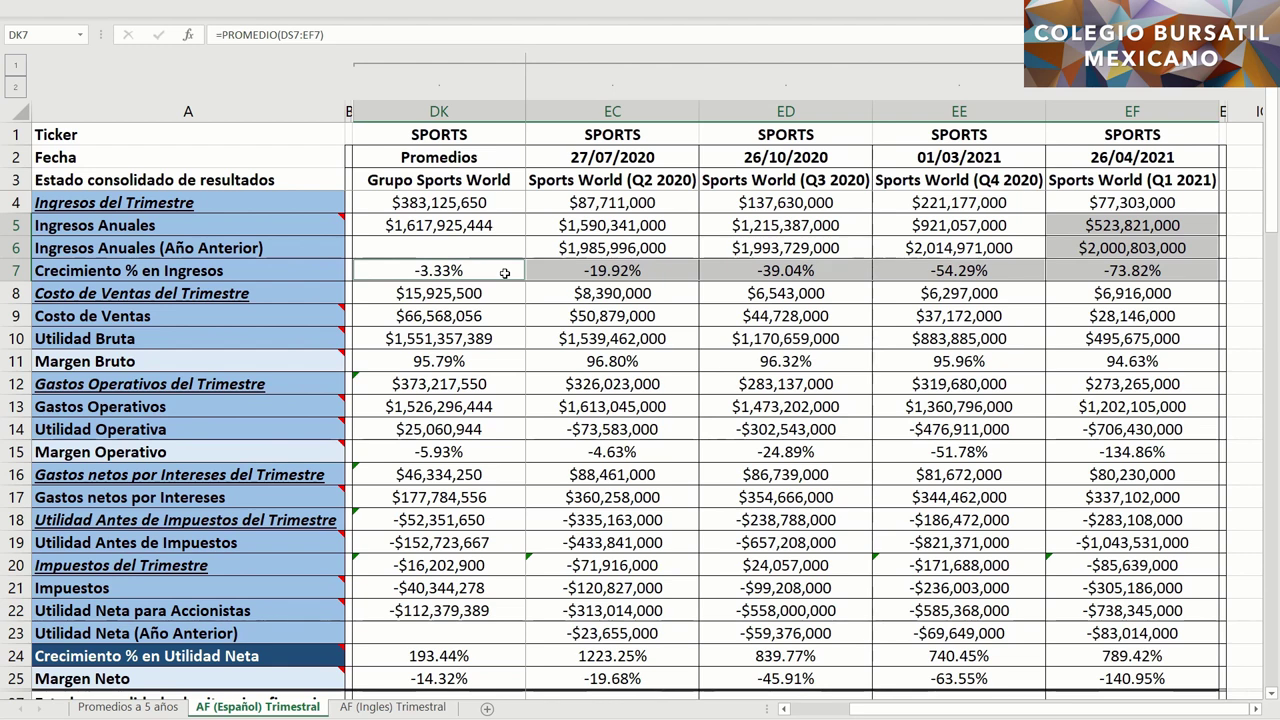
Compare Costo de Ventas del Trimestre for Q1 2021 with the three previous quarters and its average
left_click(1066, 293)
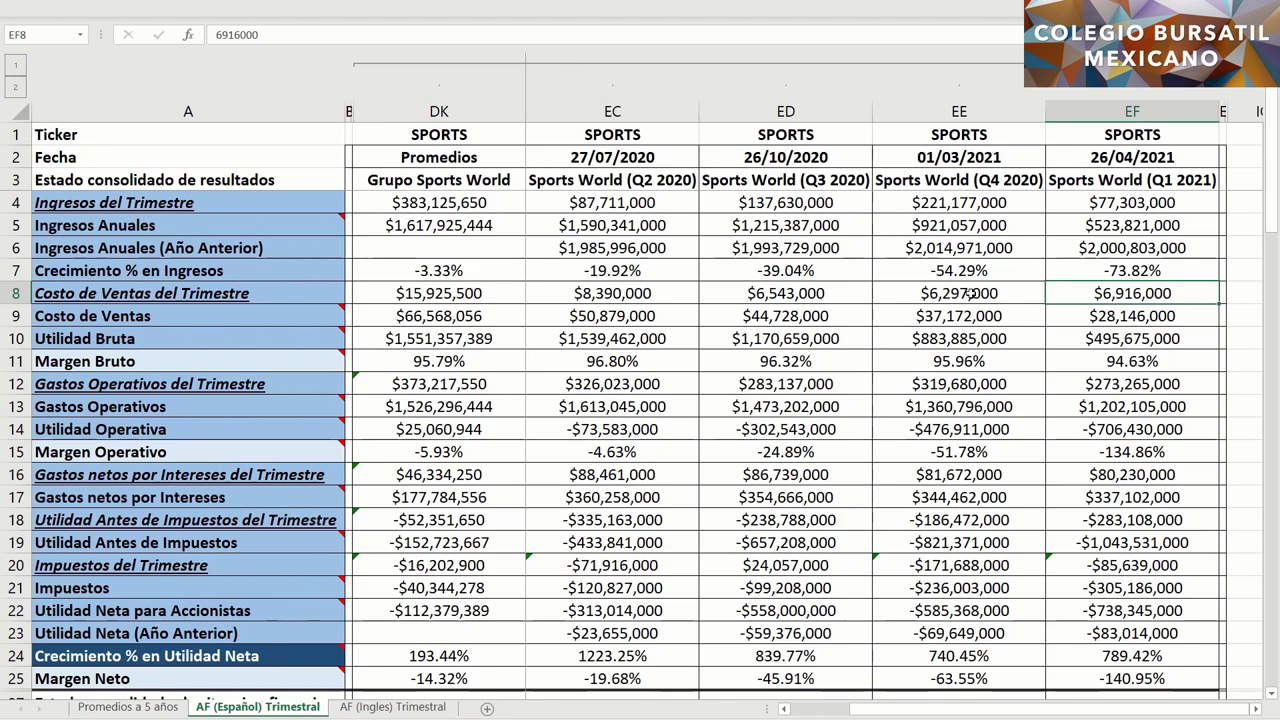
left_click_drag(922, 293, 836, 294)
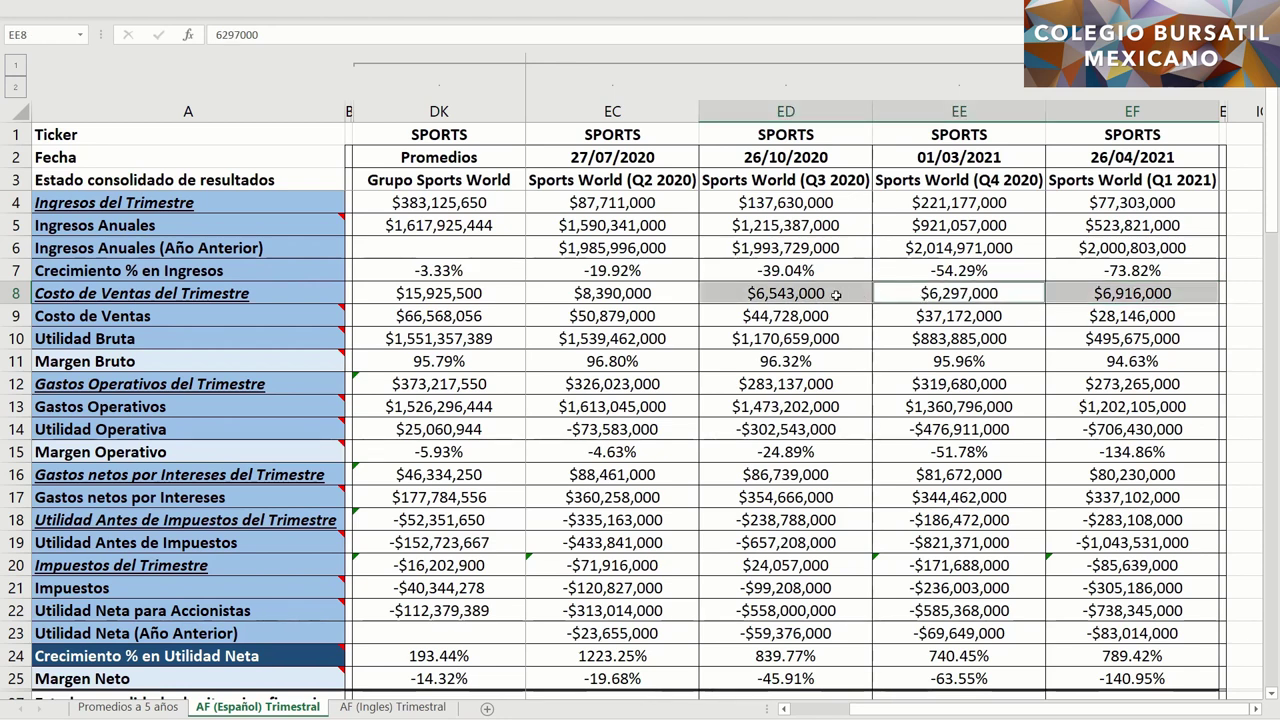
left_click(666, 292)
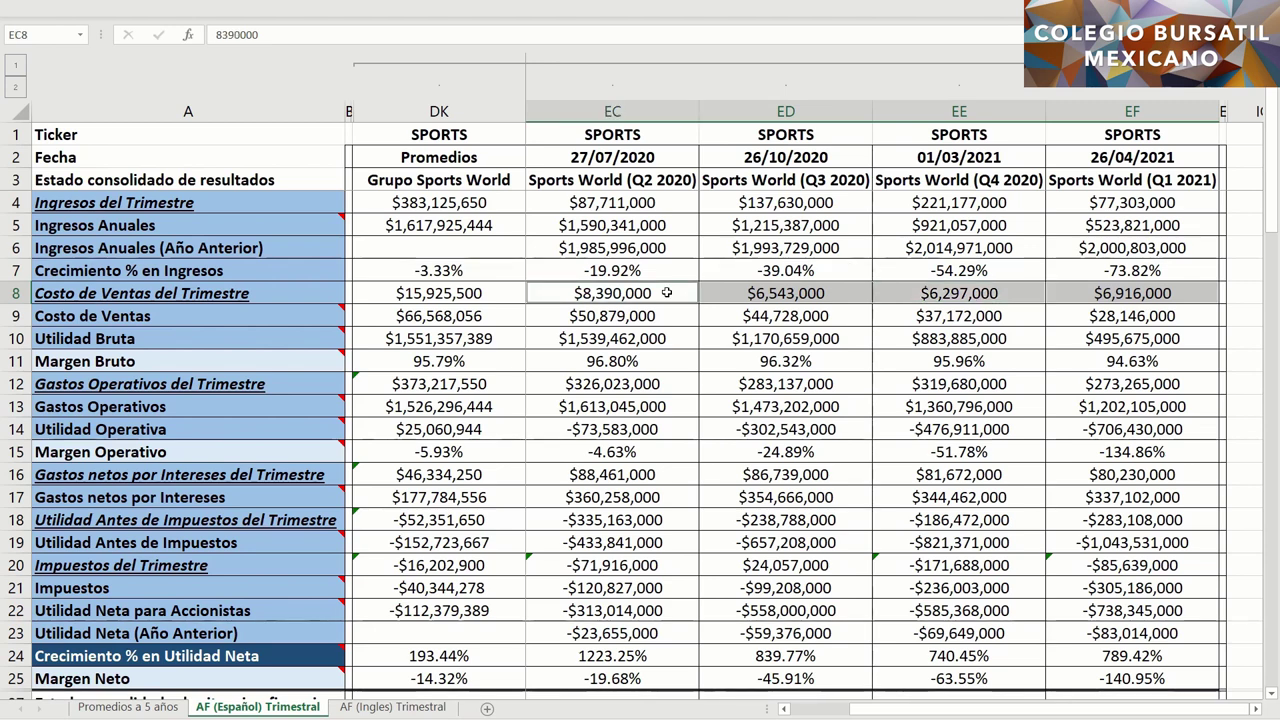
left_click(507, 294, "ctrl")
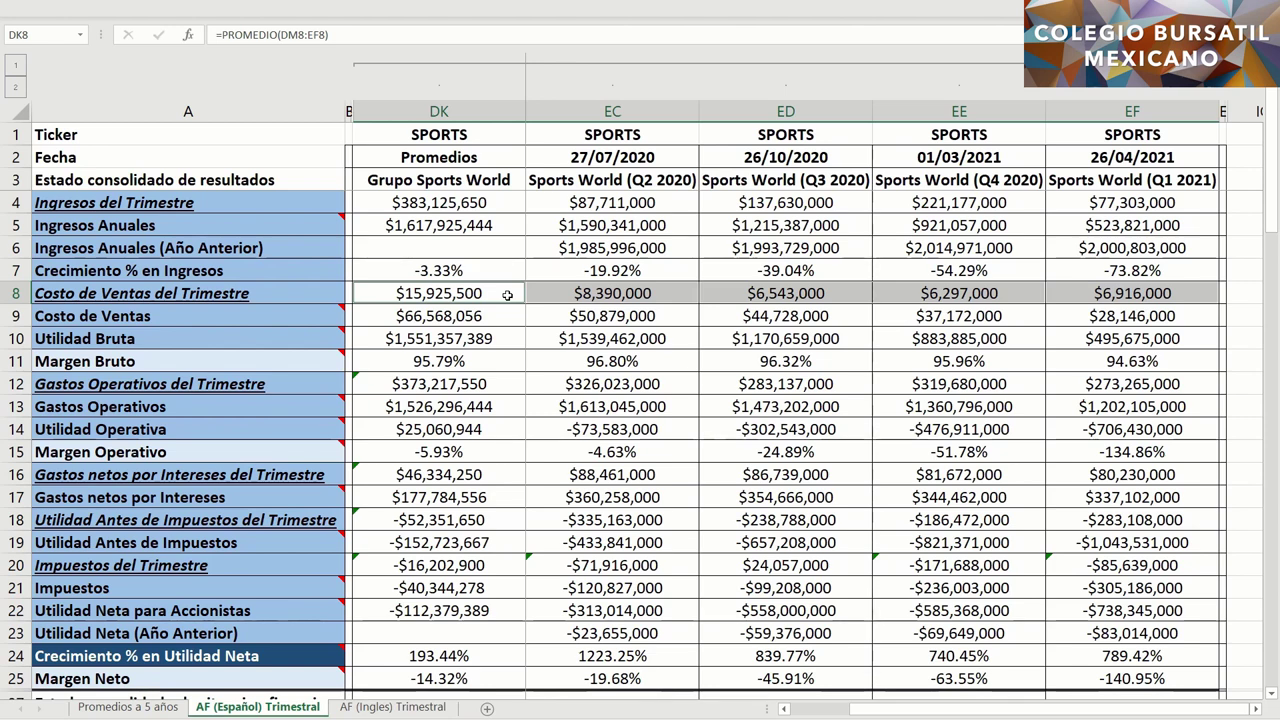
Add the Costo de Ventas figures for all four quarters and the average to the highlighted quarterly costs for comparison
left_click(1080, 316)
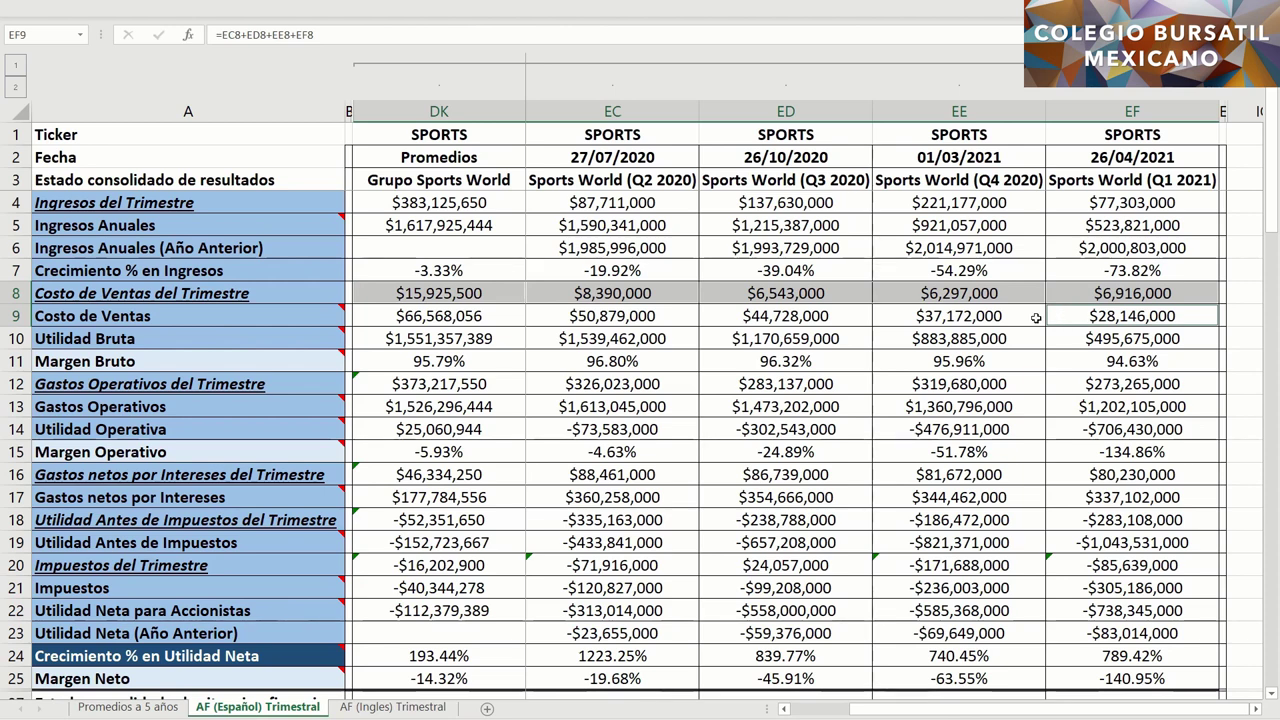
left_click(907, 316, "ctrl")
left_click_drag(907, 316, 637, 316)
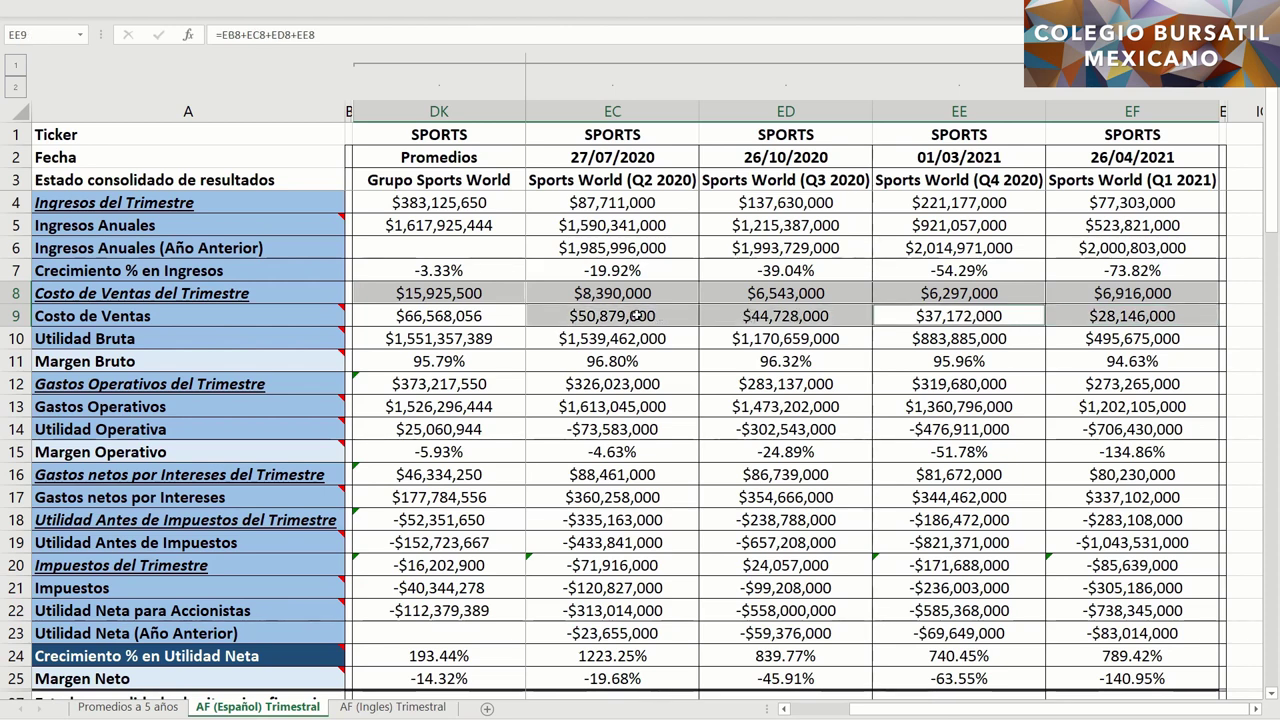
left_click(497, 316, "ctrl")
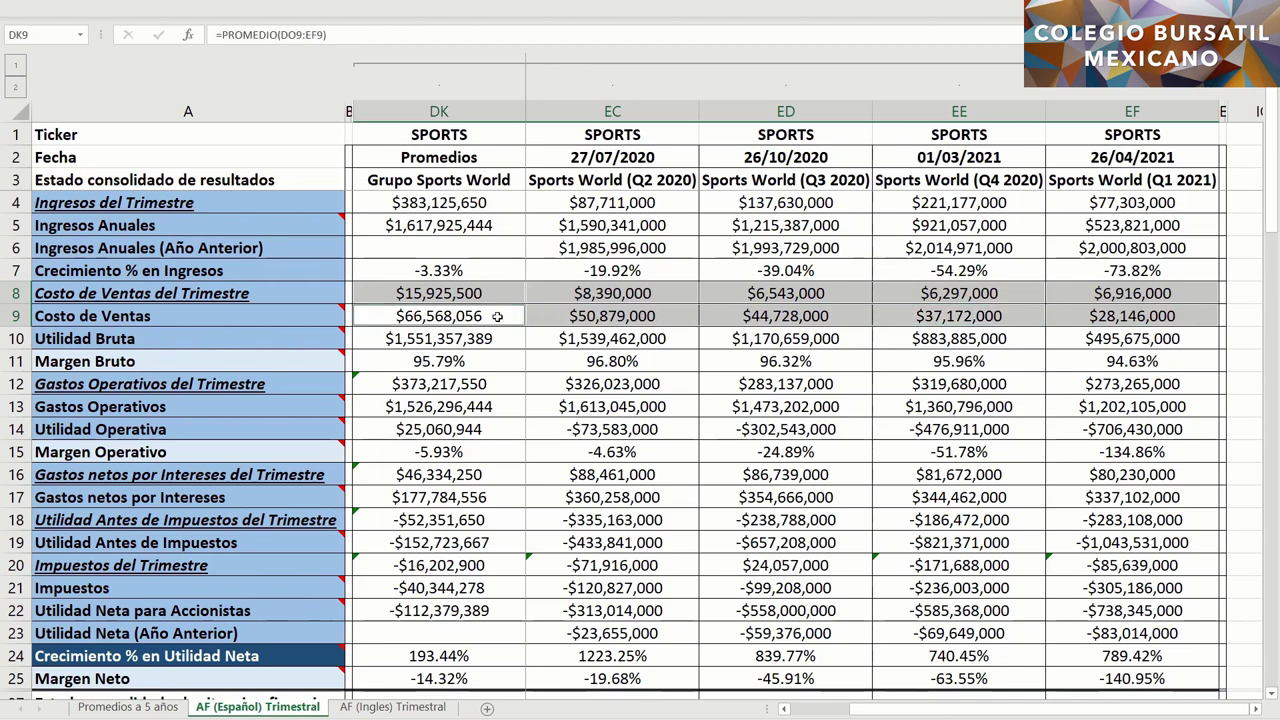
Examine how Q1 2021 annual revenue and cost of sales give Utilidad Bruta, and compare Margen Bruto with earlier quarters and the average
left_click(1055, 226)
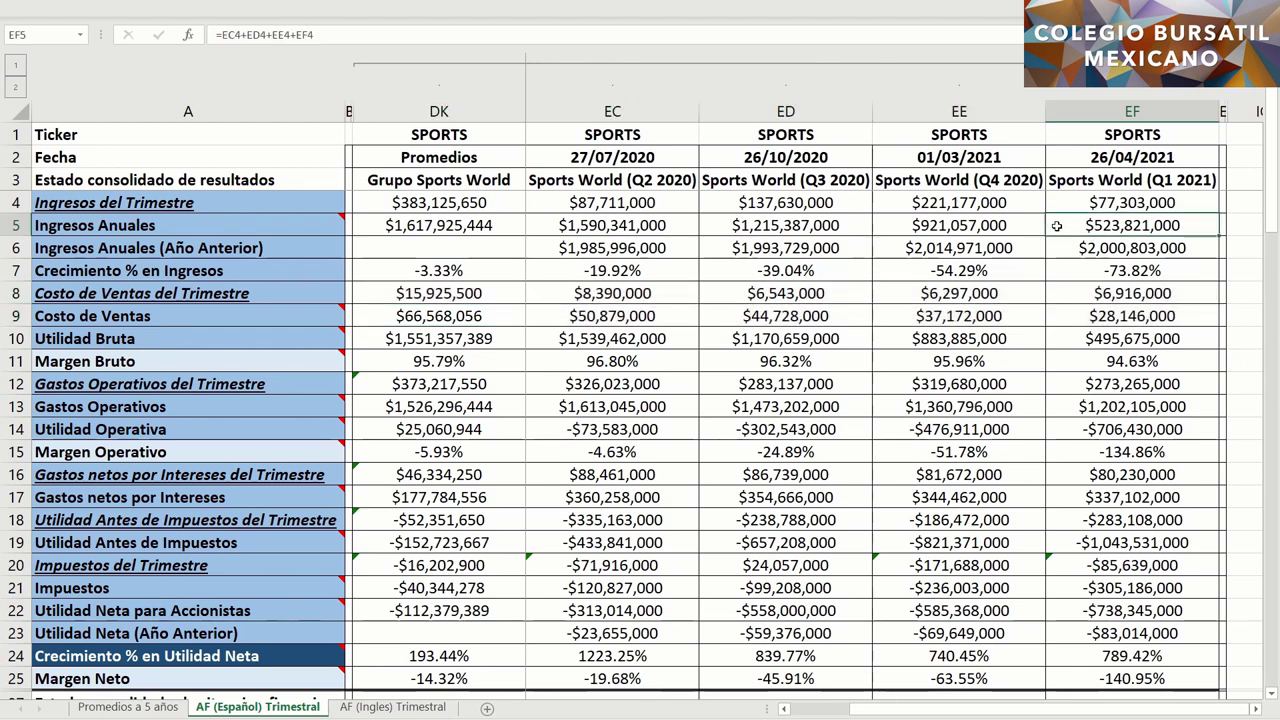
left_click(1061, 316, "ctrl")
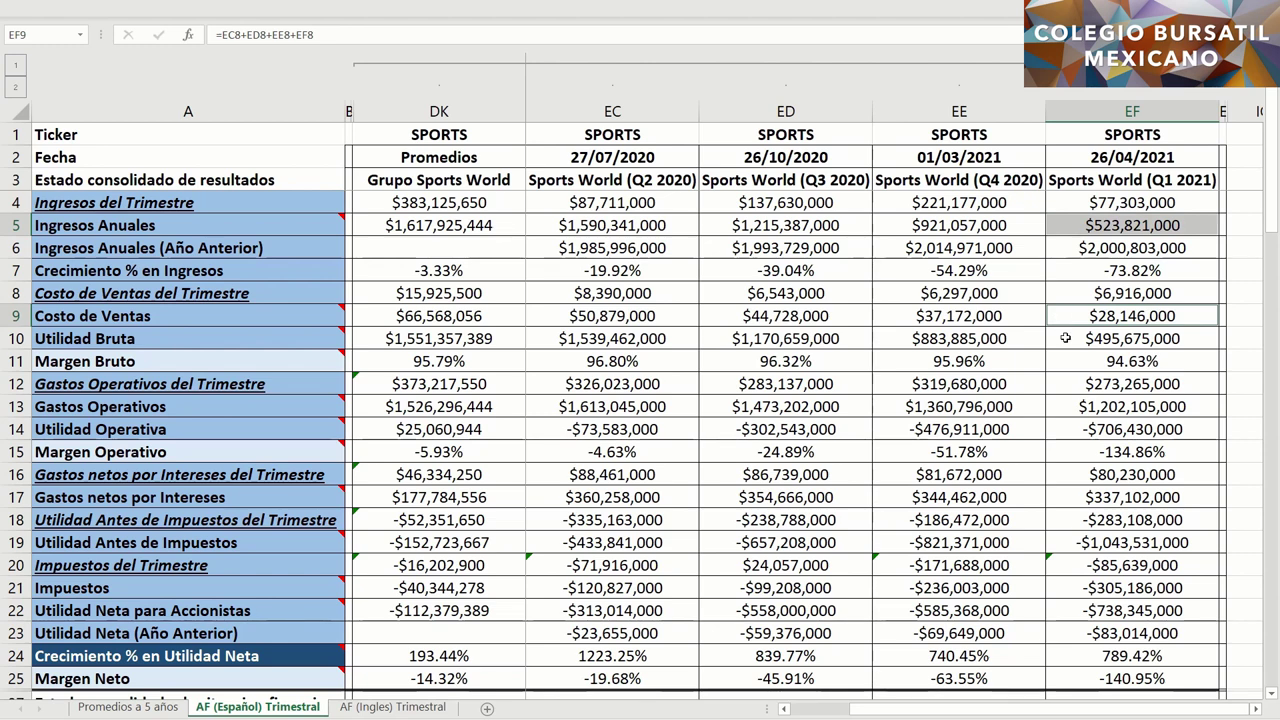
left_click(1065, 338, "ctrl")
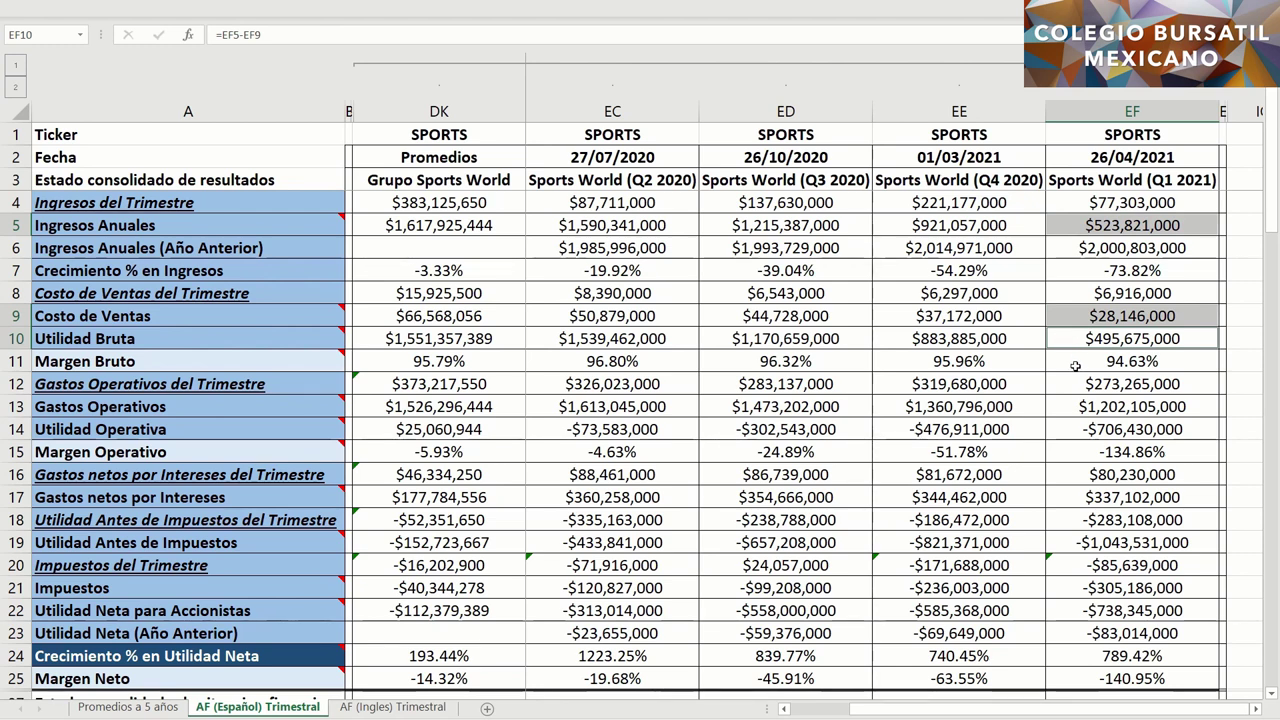
left_click(1076, 361, "ctrl")
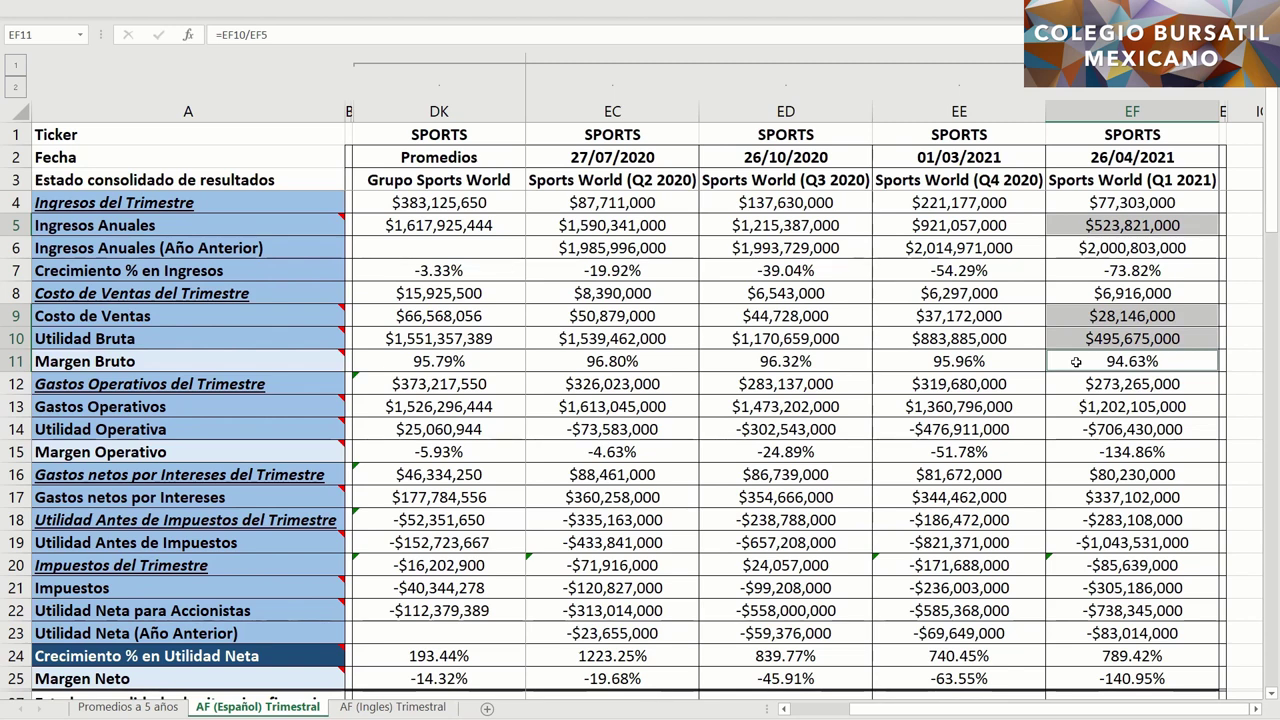
left_click_drag(958, 361, 575, 358)
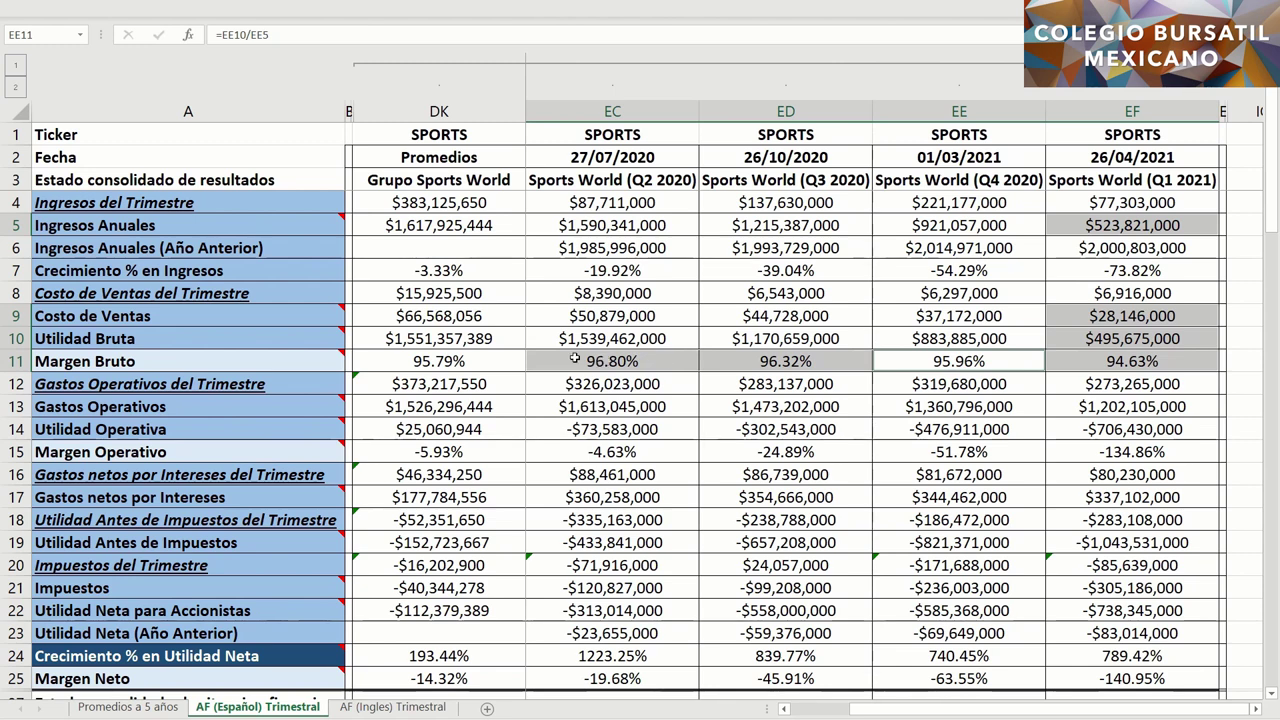
left_click(505, 359, "ctrl")
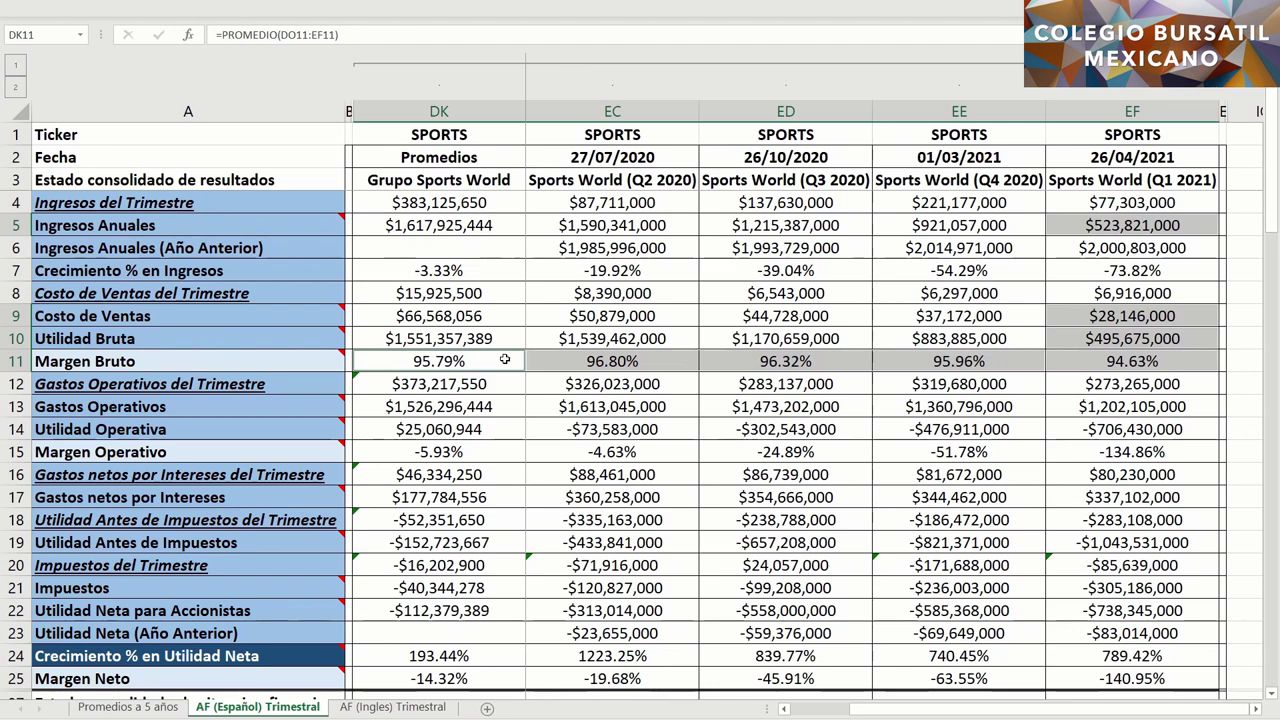
Compare Gastos Operativos del Trimestre and Gastos Operativos for Q1 2021 with the previous quarters and the averages
left_click(1062, 385)
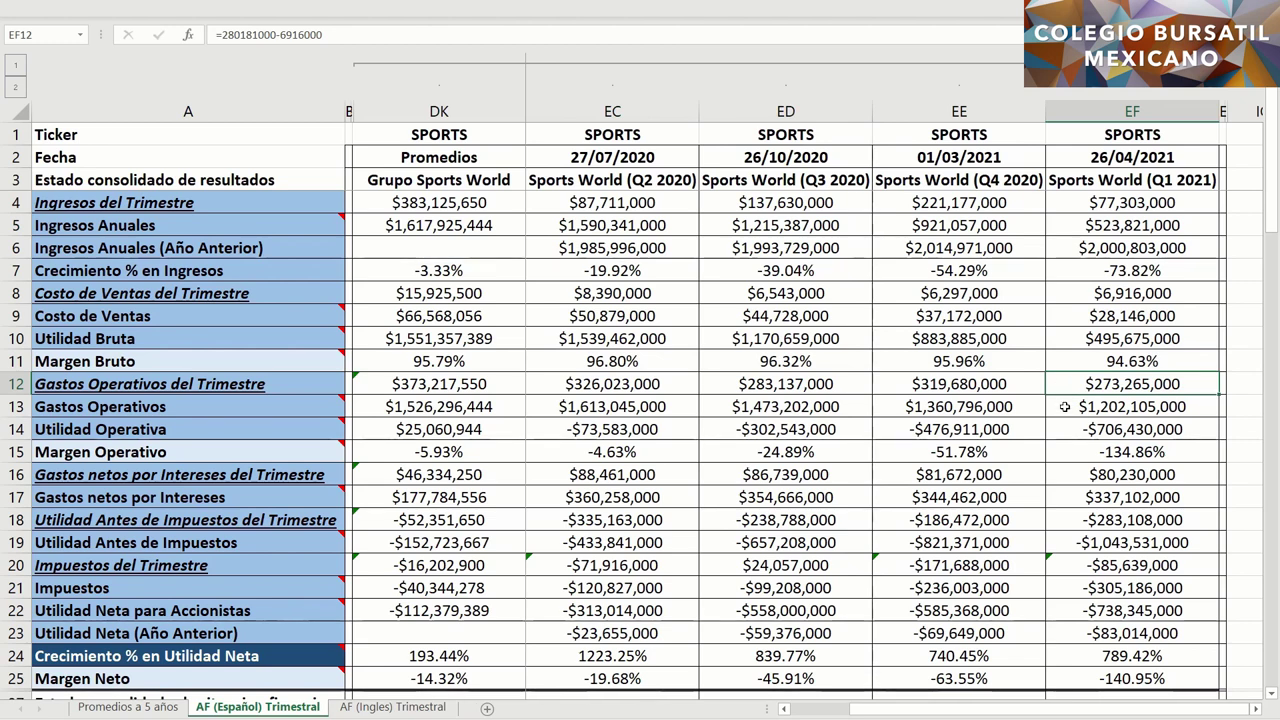
left_click(1065, 407)
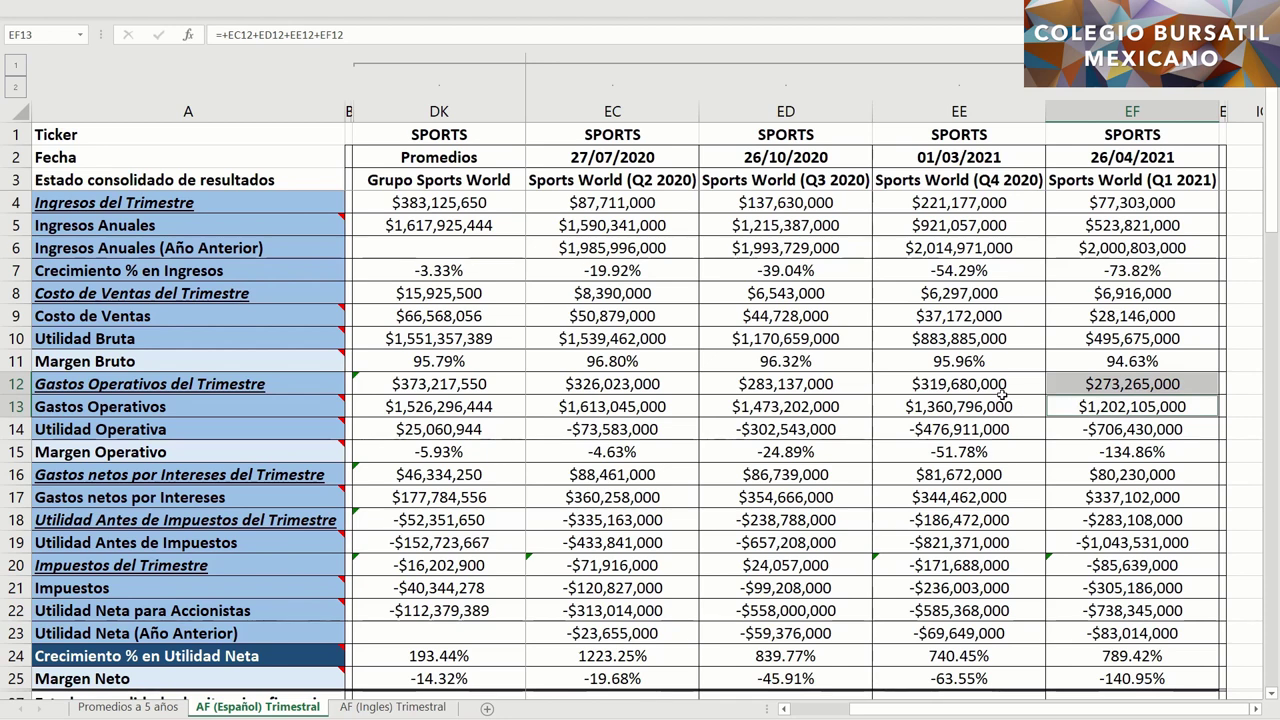
mouse_move(1010, 384)
left_mouse_down()
mouse_move(780, 425)
mouse_move(640, 405)
mouse_move(636, 393)
left_mouse_up()
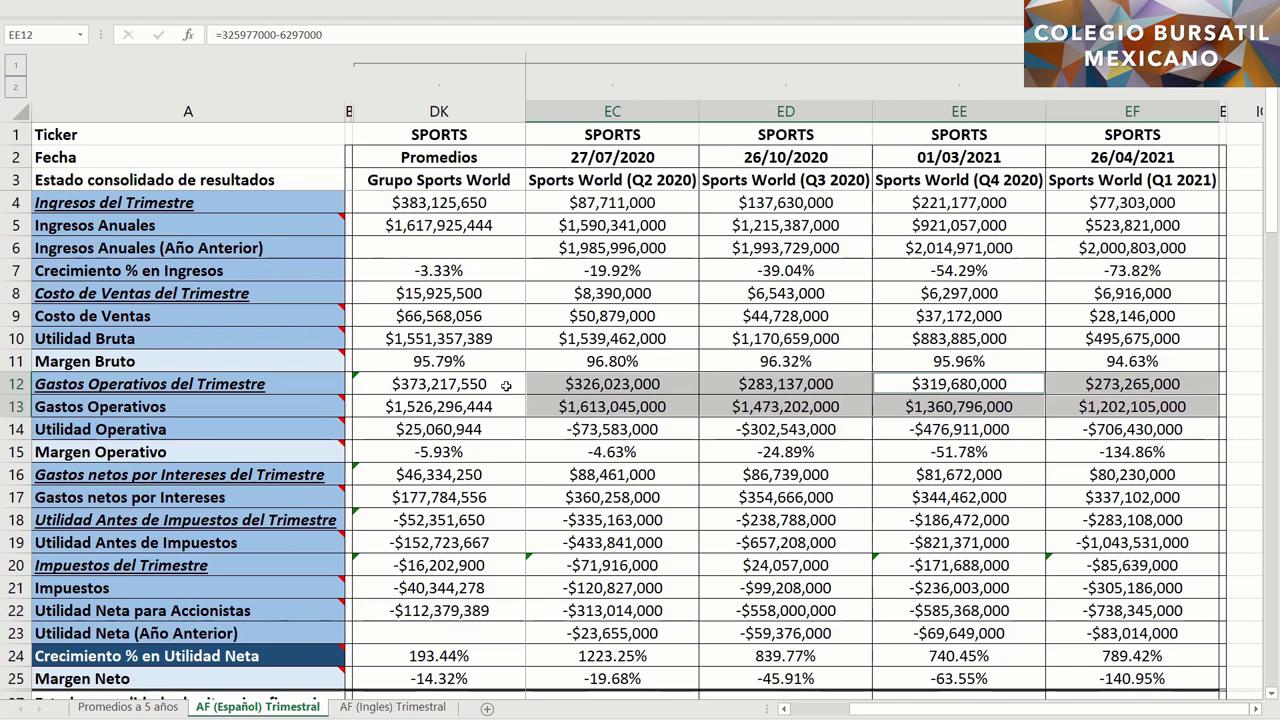
left_click_drag(506, 386, 502, 414)
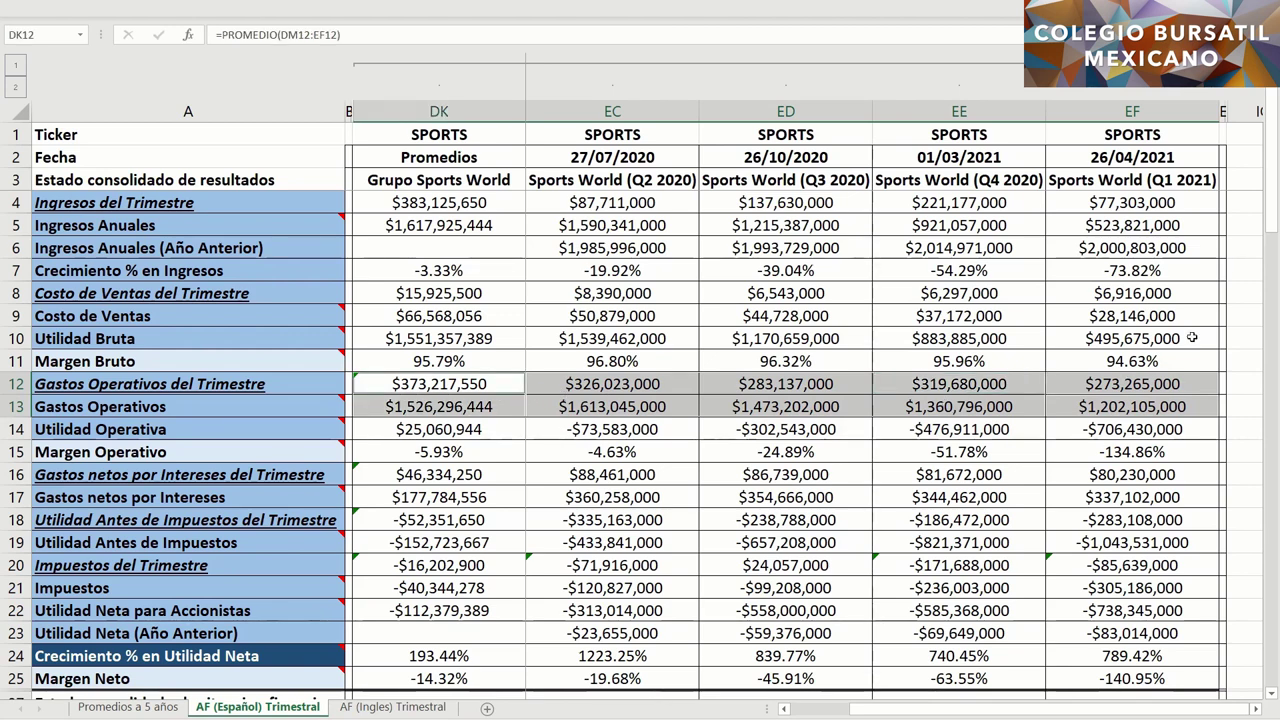
Examine how Q1 2021 Utilidad Bruta and Gastos Operativos give Utilidad Operativa, and compare it with the three previous quarters and the average
left_click(1074, 337)
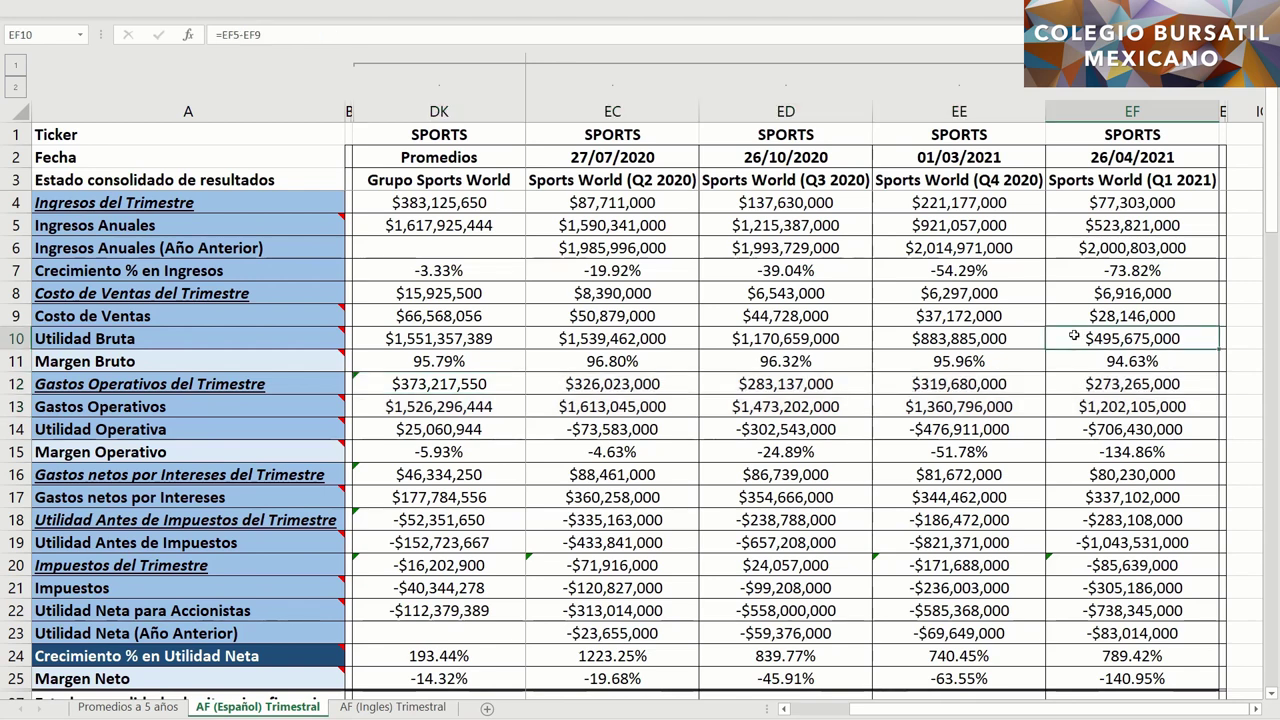
left_click(1067, 410, "ctrl")
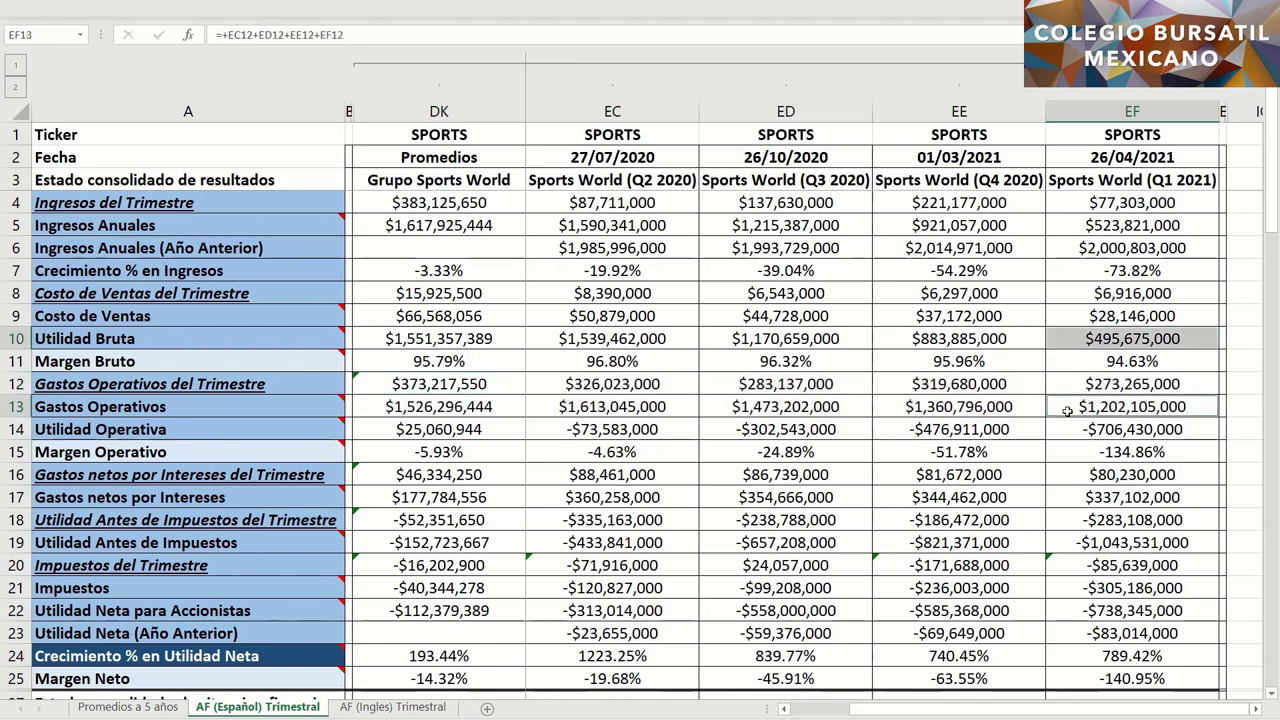
left_click(1064, 431, "ctrl")
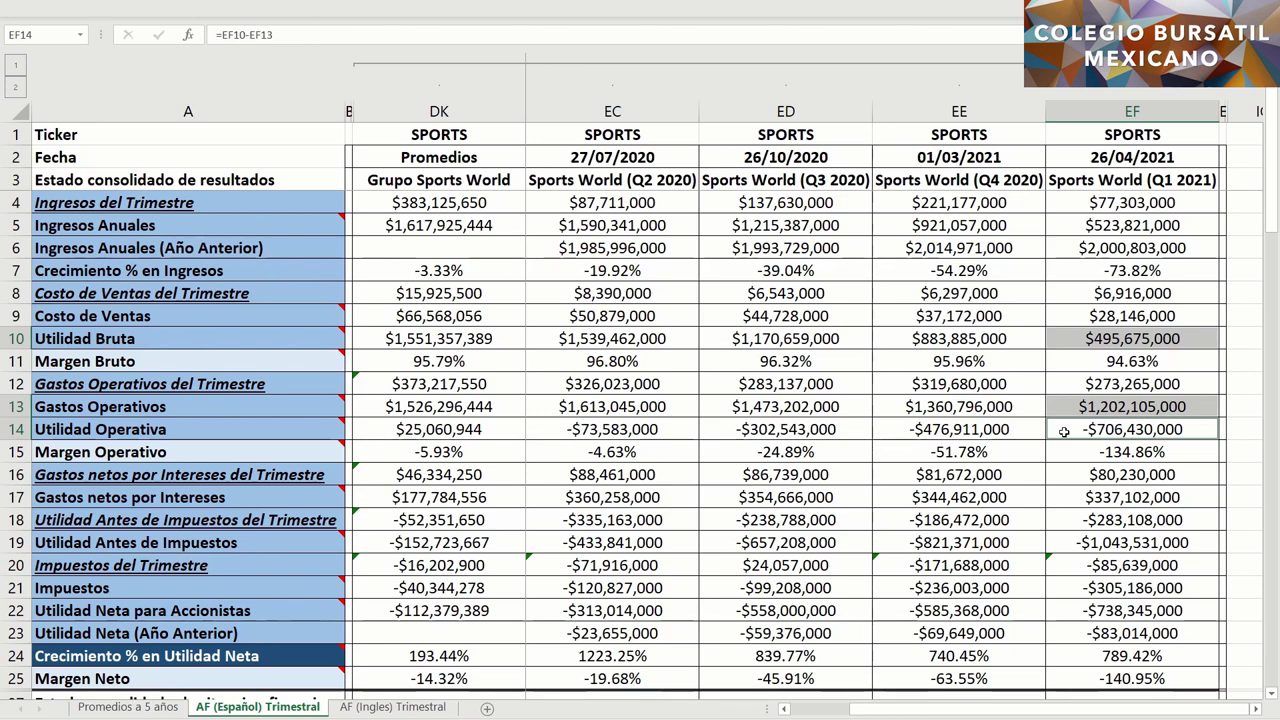
left_click_drag(916, 430, 610, 428)
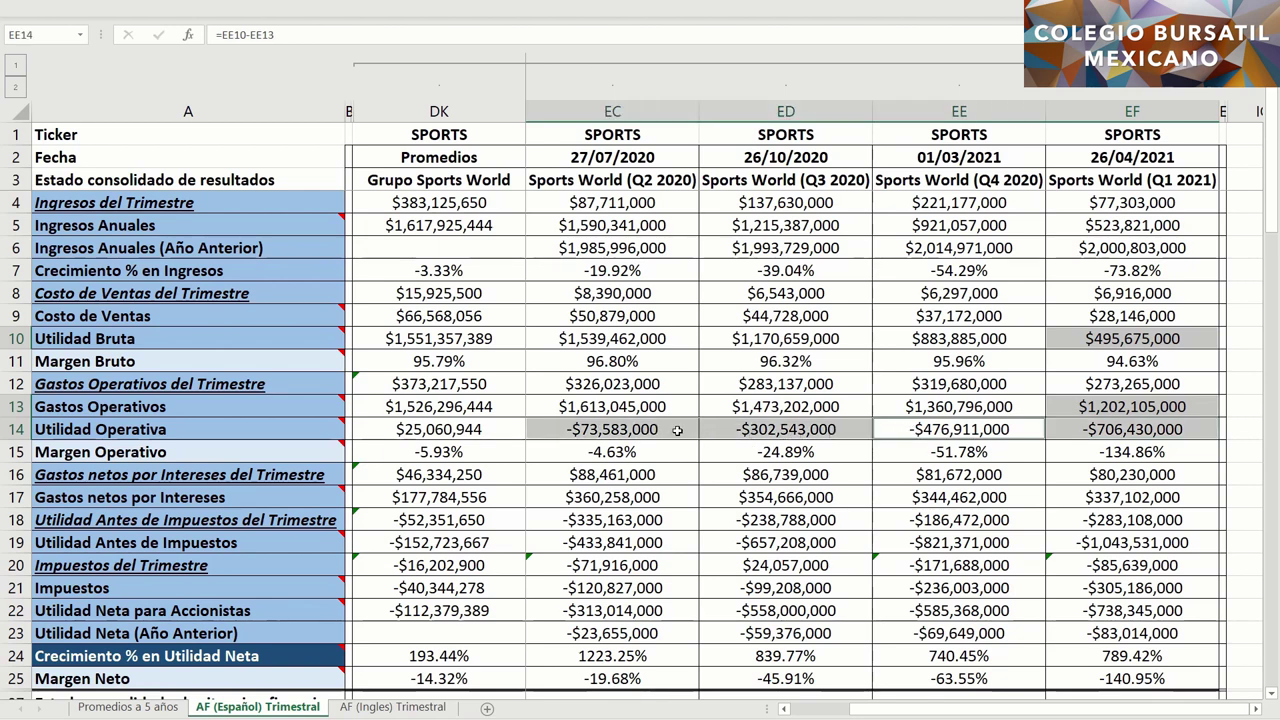
left_click(507, 431)
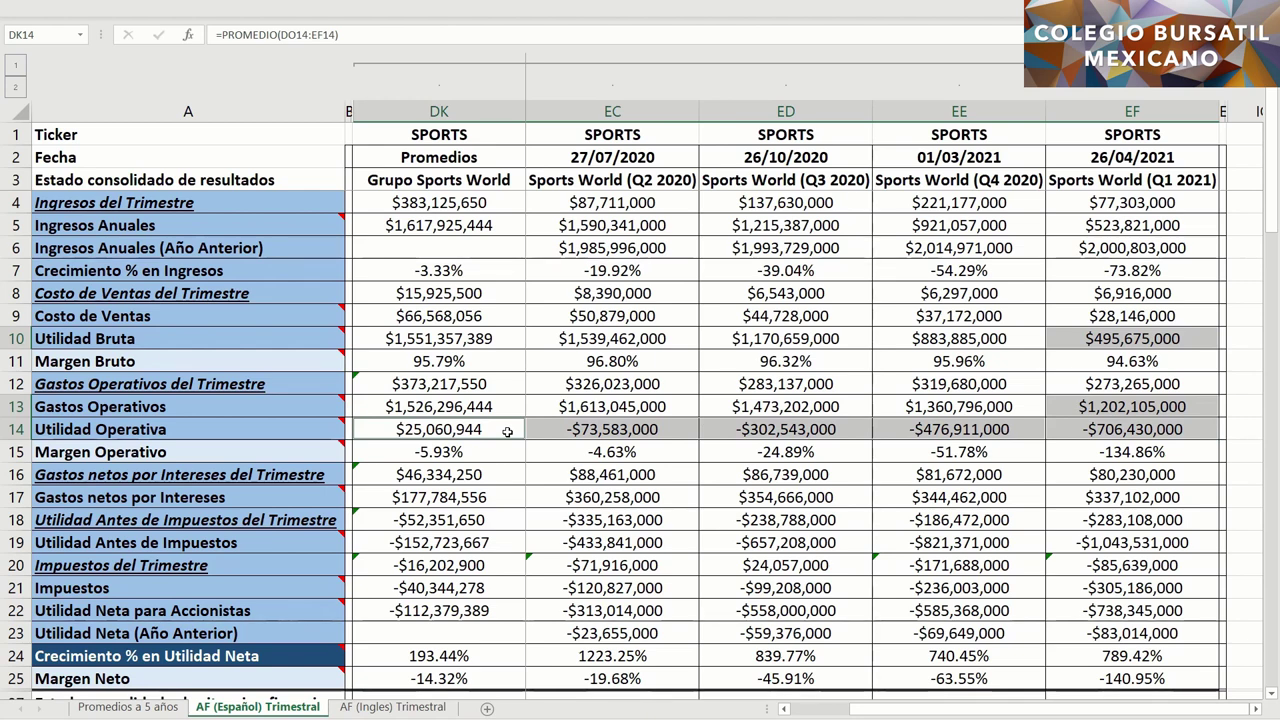
Examine Margen Operativo for Q1 2021 against Costo de Ventas, Gastos Operativos, Ingresos Anuales and Utilidad Operativa
left_click(1071, 455)
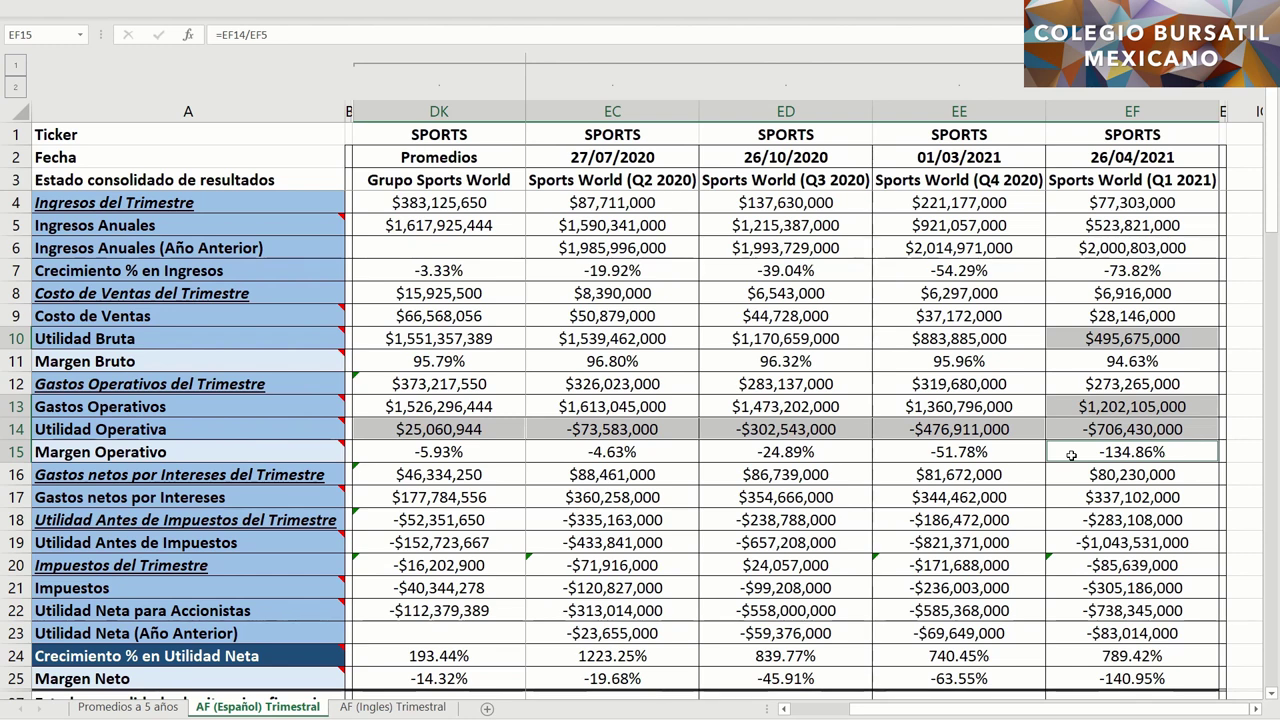
left_click(1067, 316)
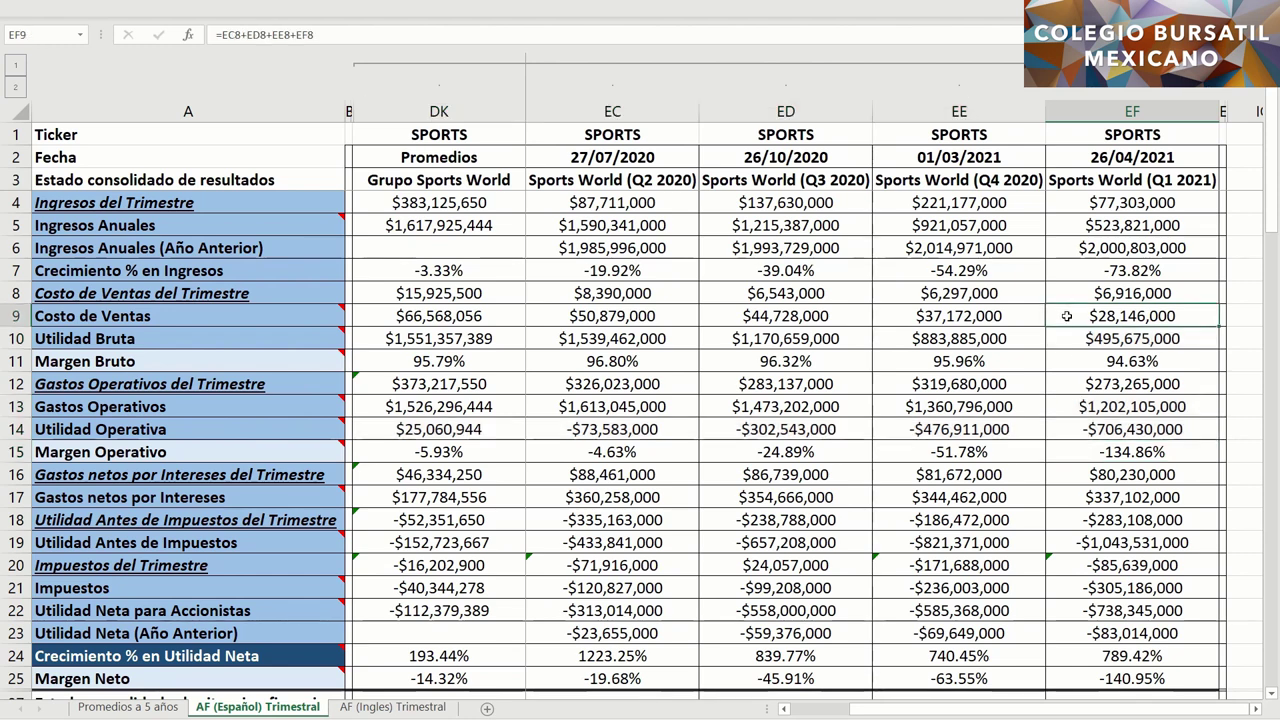
left_click(1064, 409)
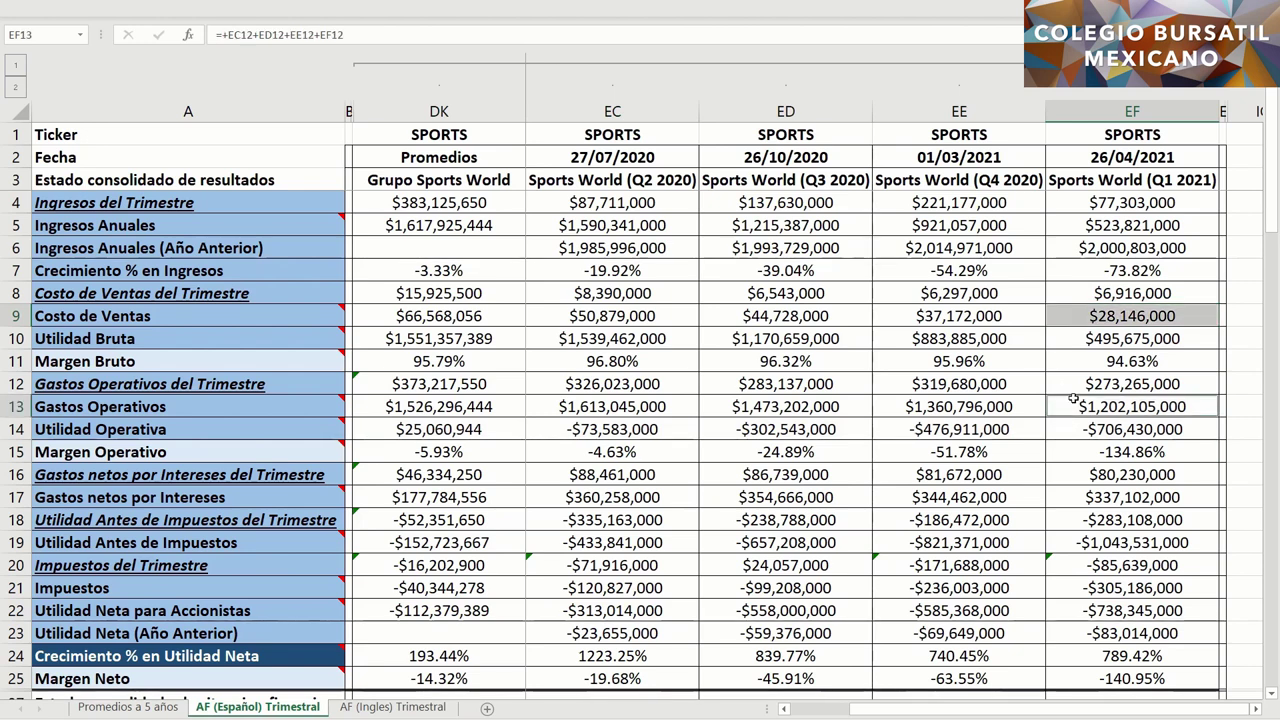
left_click(1065, 228)
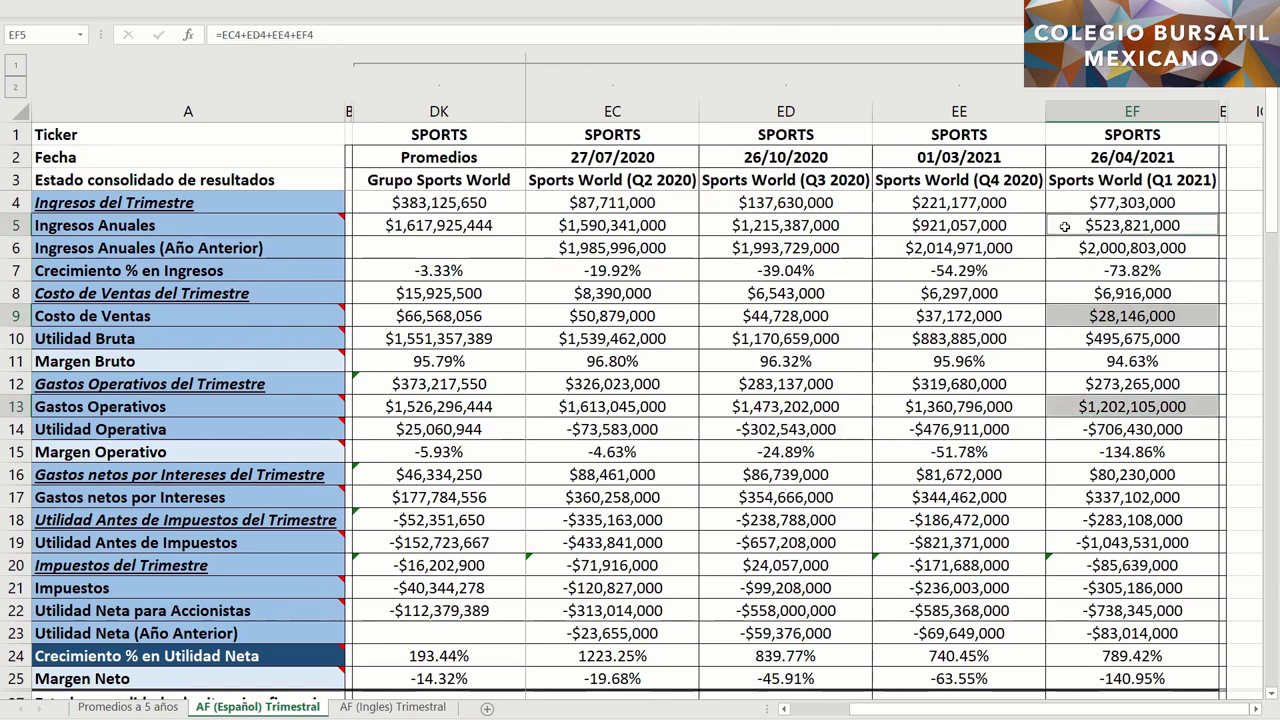
left_click(1070, 452)
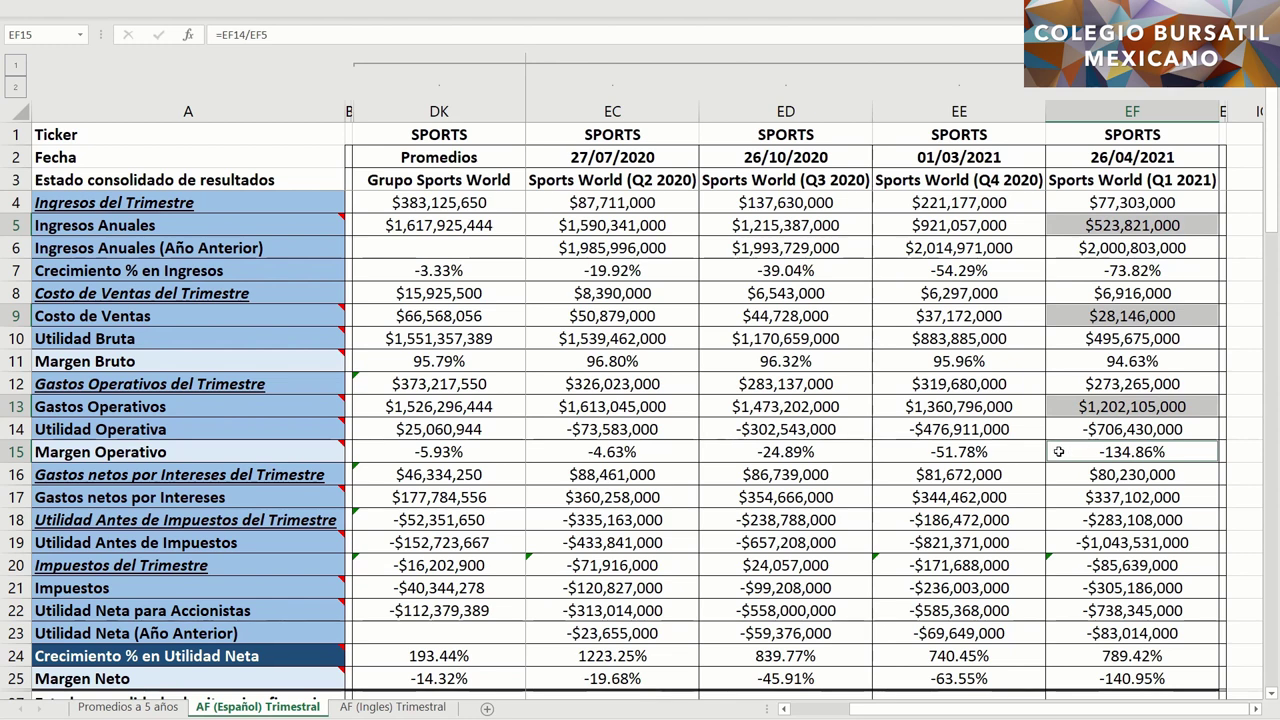
left_click(1065, 430)
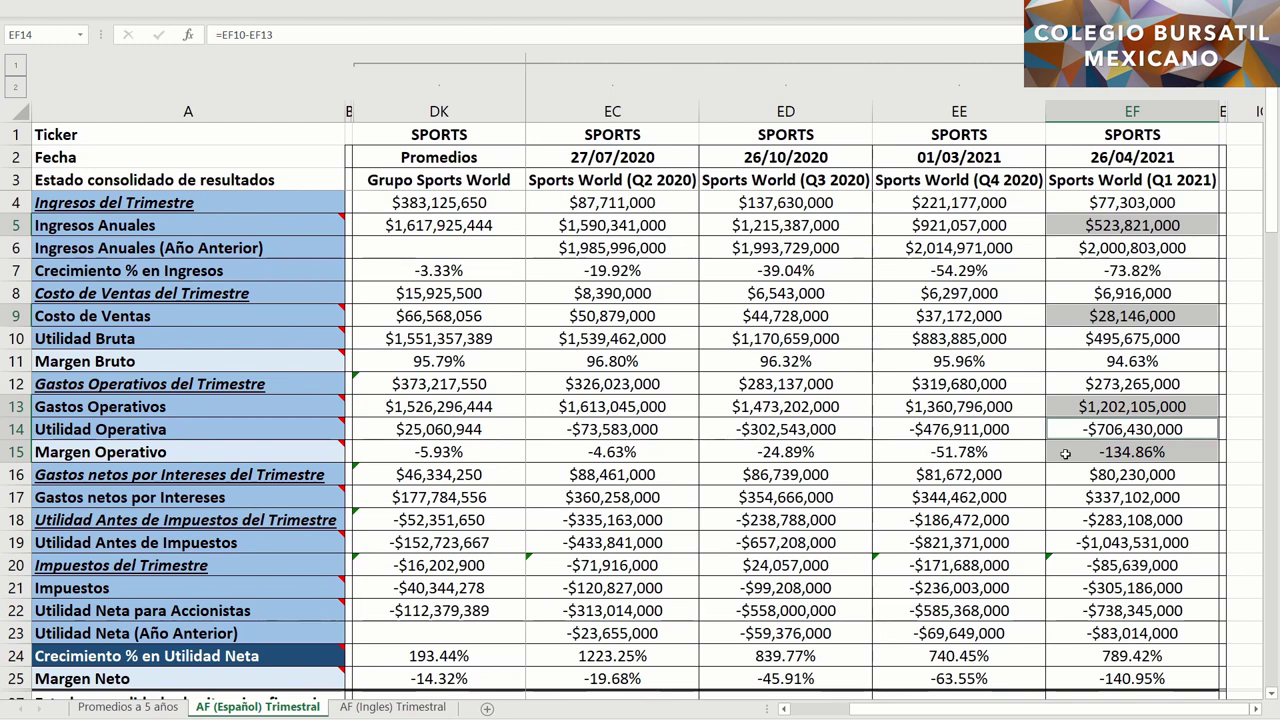
Compare quarterly and annual Gastos netos por Intereses for Q1 2021 with the three previous quarters and the averages
left_click(1065, 474)
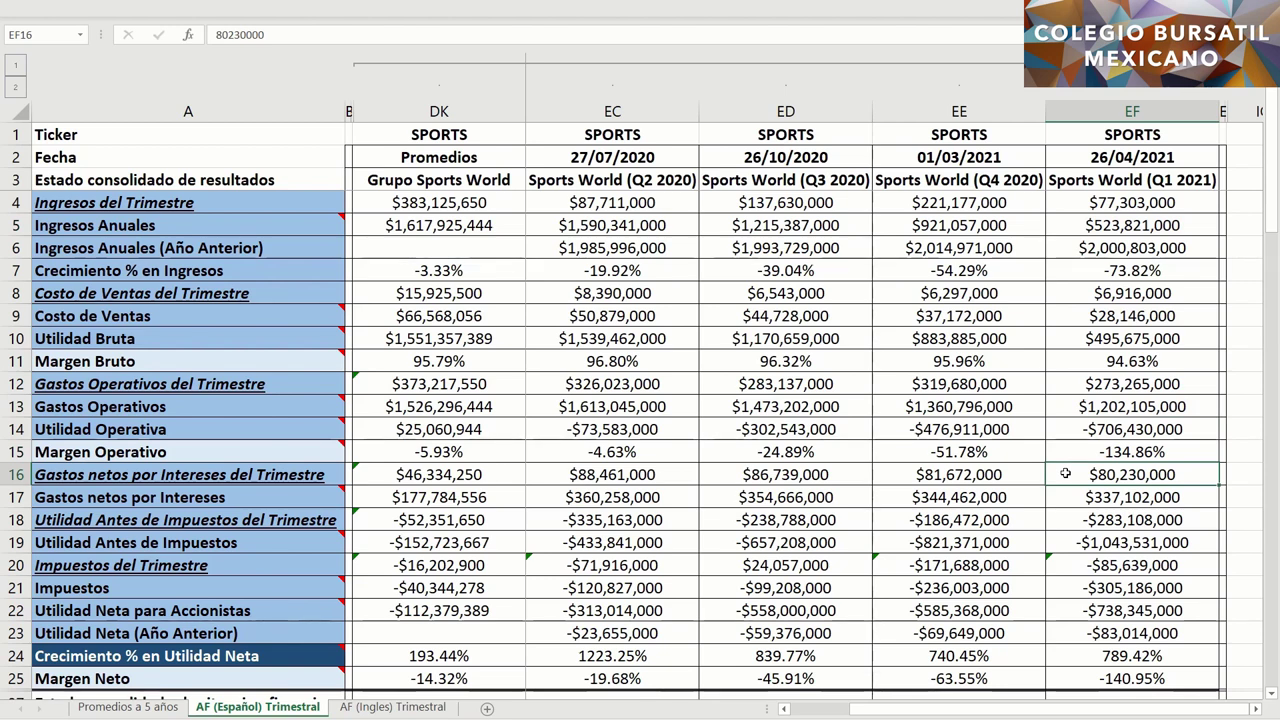
left_click_drag(930, 478, 672, 480)
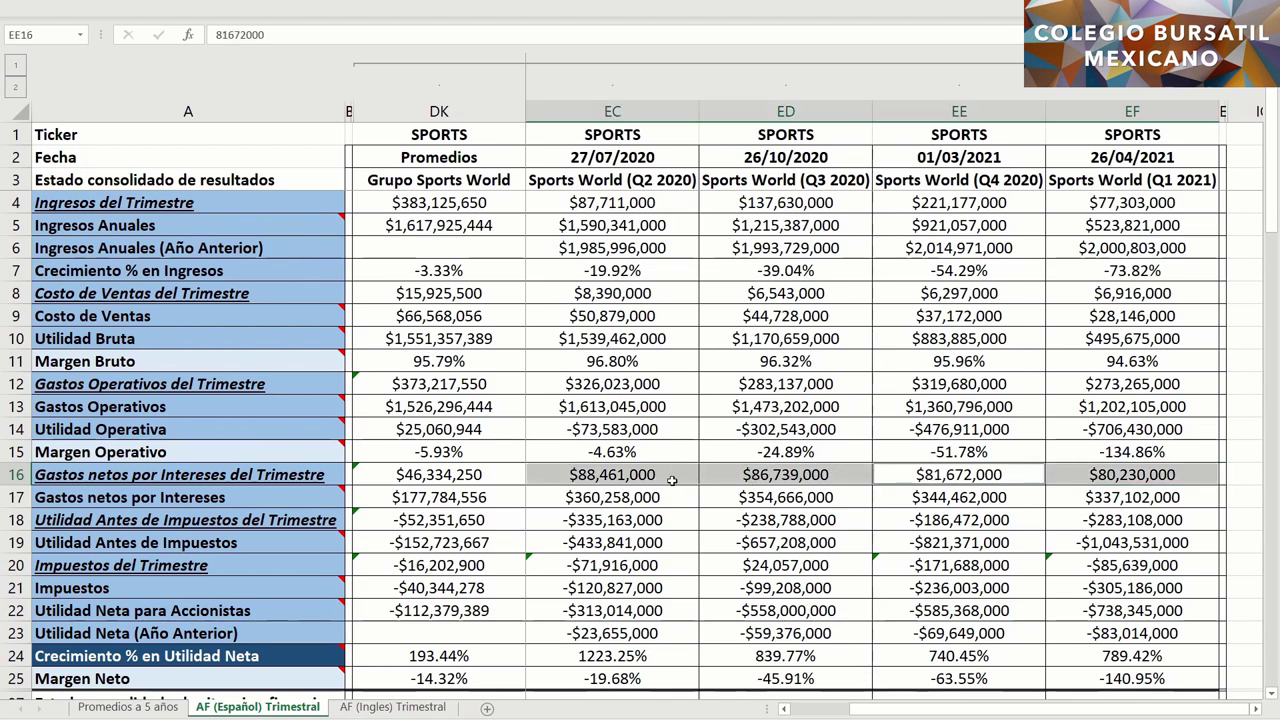
left_click(1074, 500)
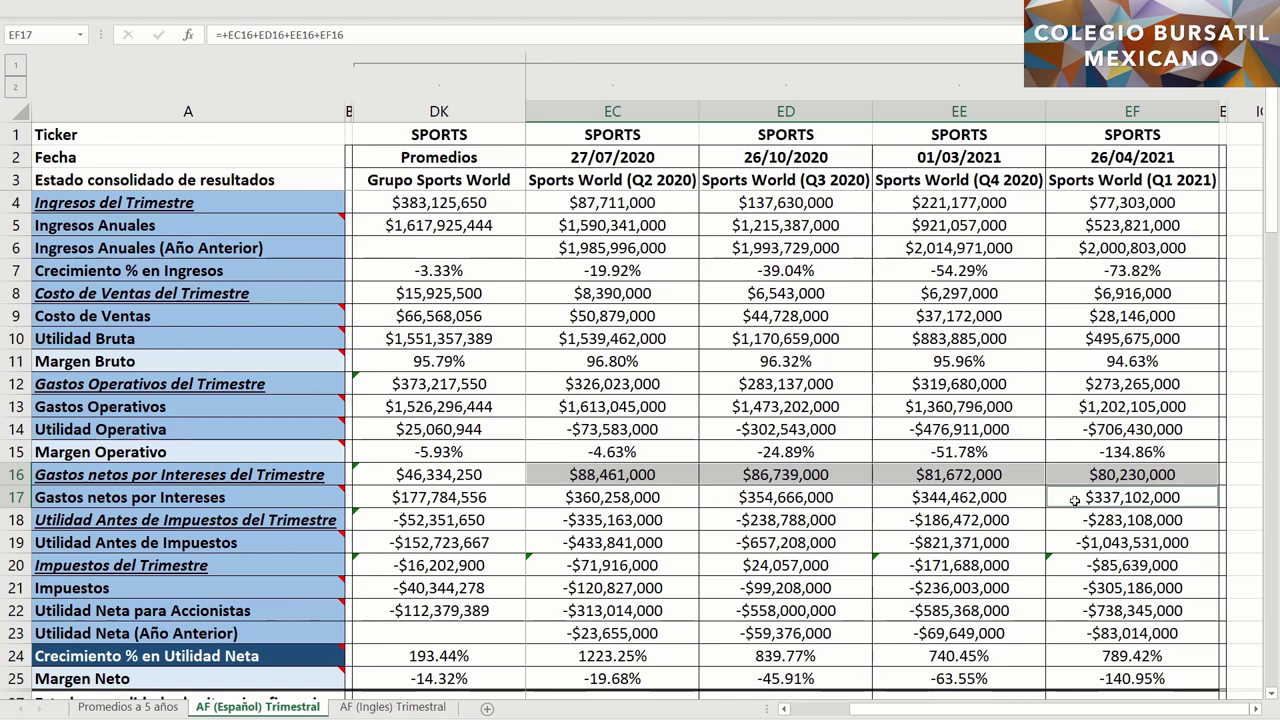
left_click_drag(980, 500, 645, 497)
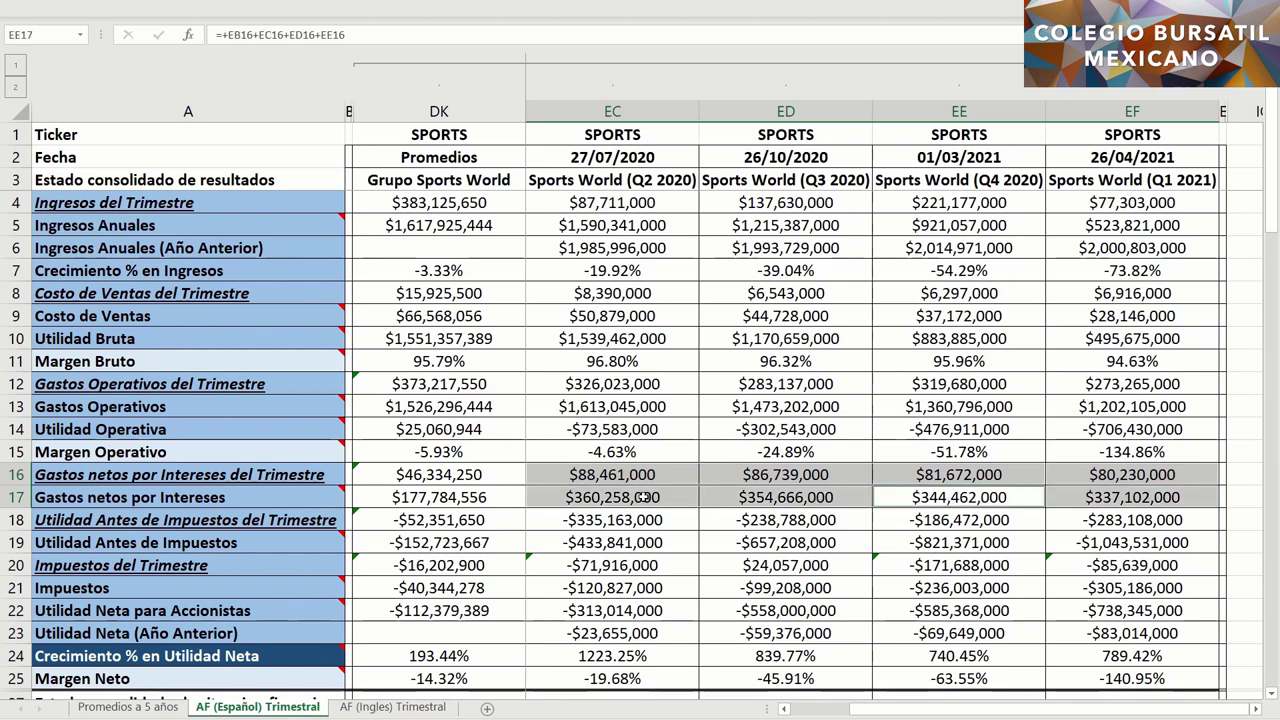
left_click(513, 485, "ctrl")
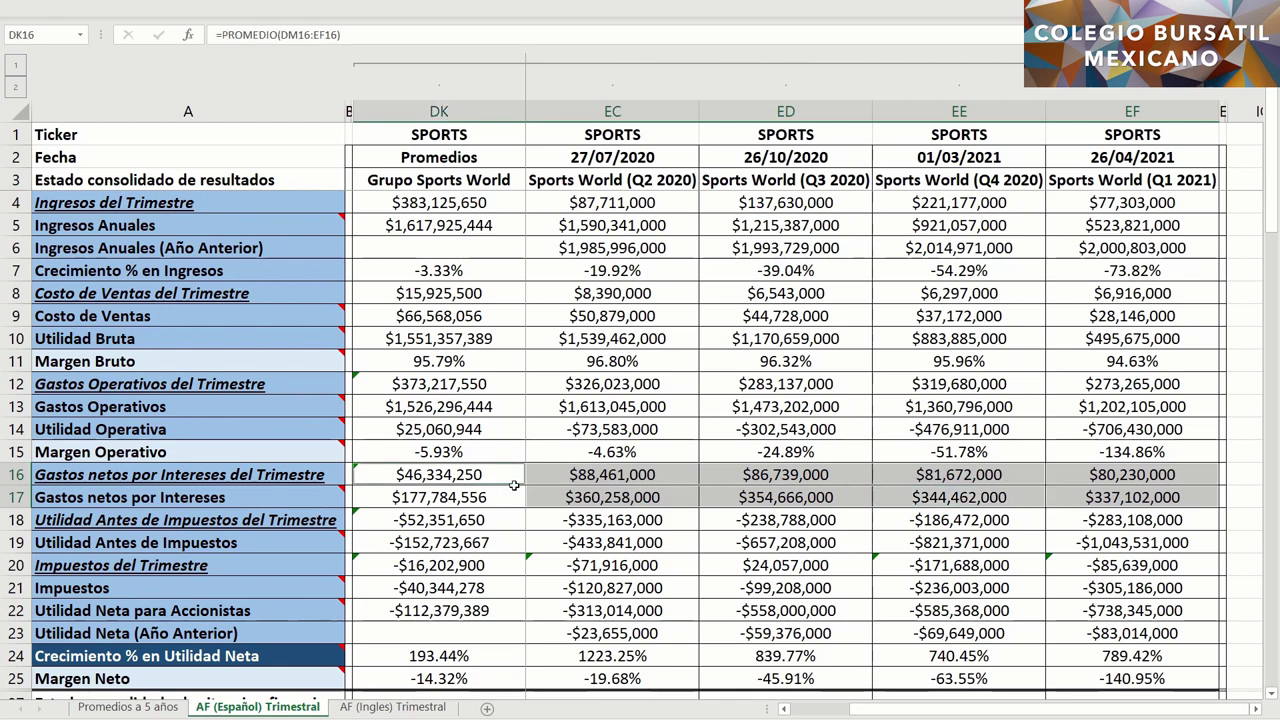
left_click_drag(513, 485, 515, 489)
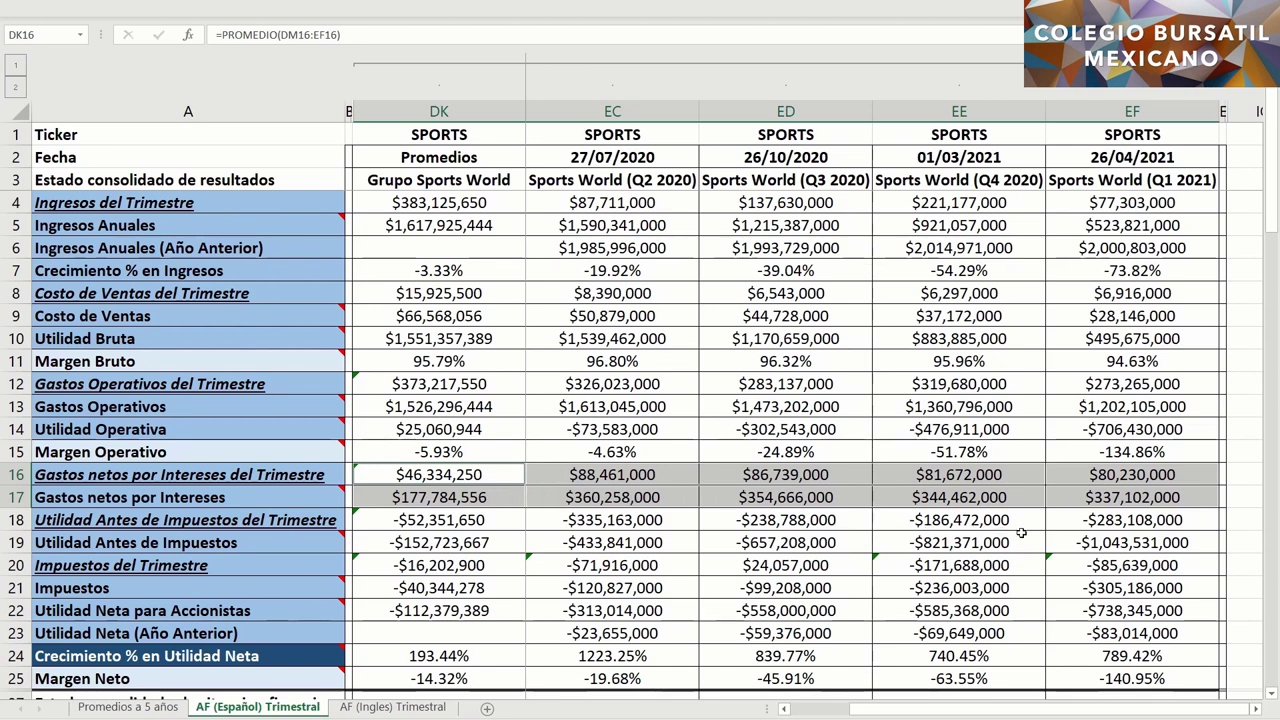
Compare quarterly and annual Utilidad Antes de Impuestos for Q1 2021 with the three previous quarters and the averages
left_click(1069, 520)
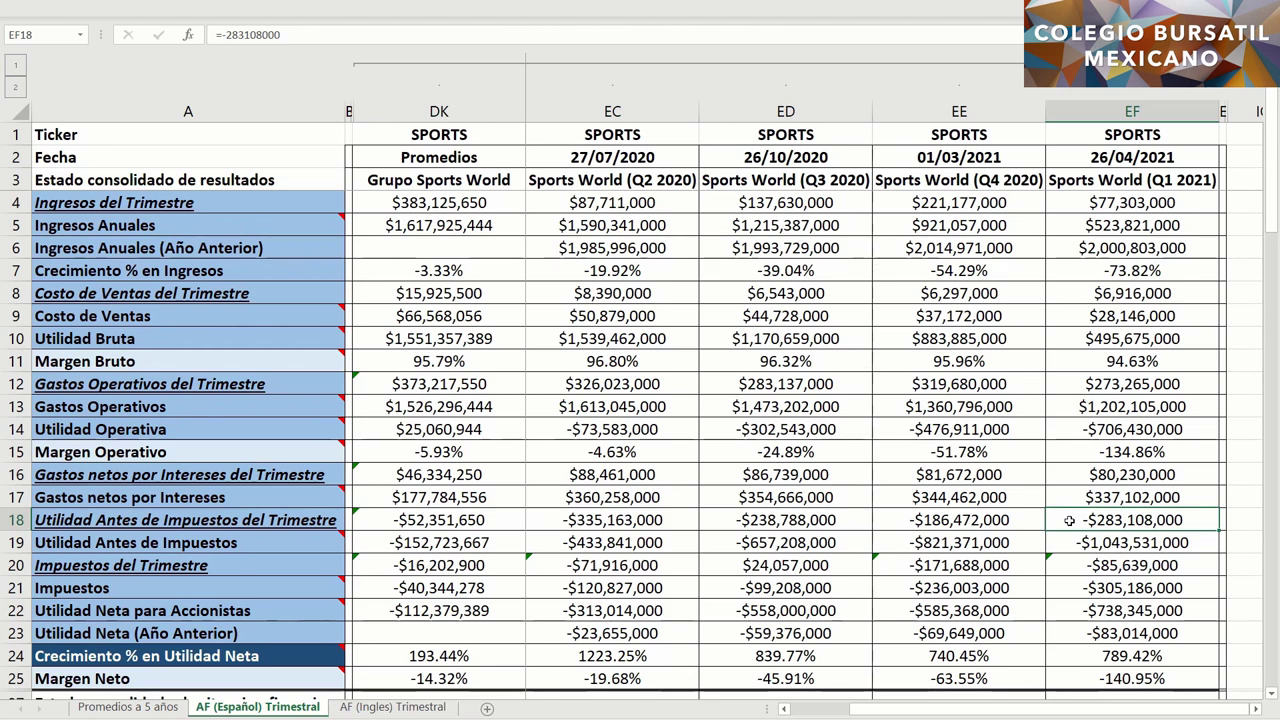
left_click_drag(929, 521, 800, 517)
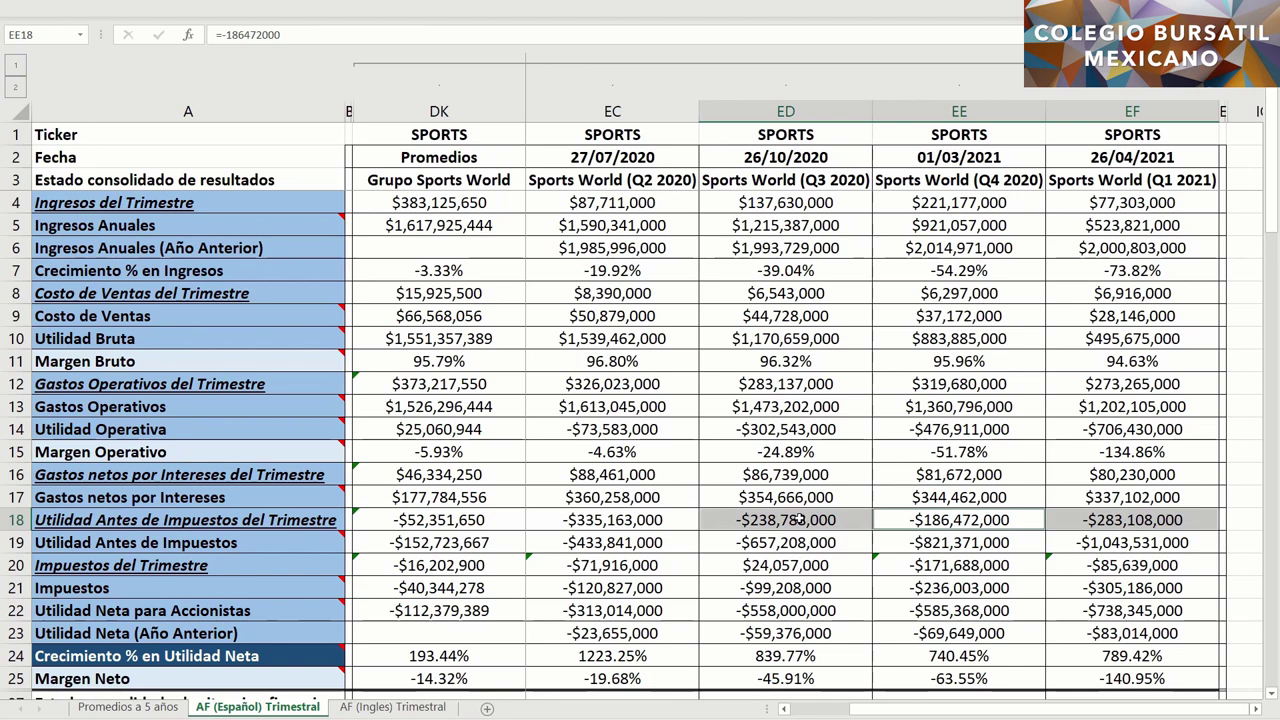
left_click(497, 519, "ctrl")
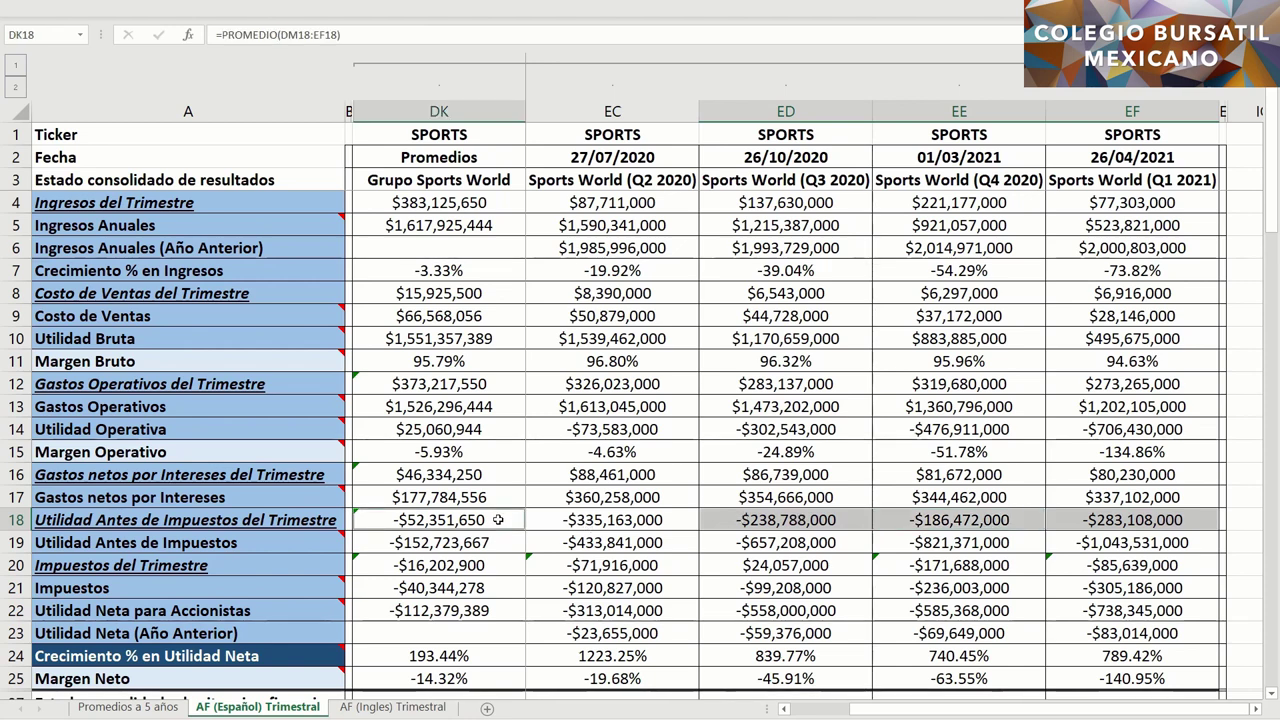
left_click(551, 519, "ctrl")
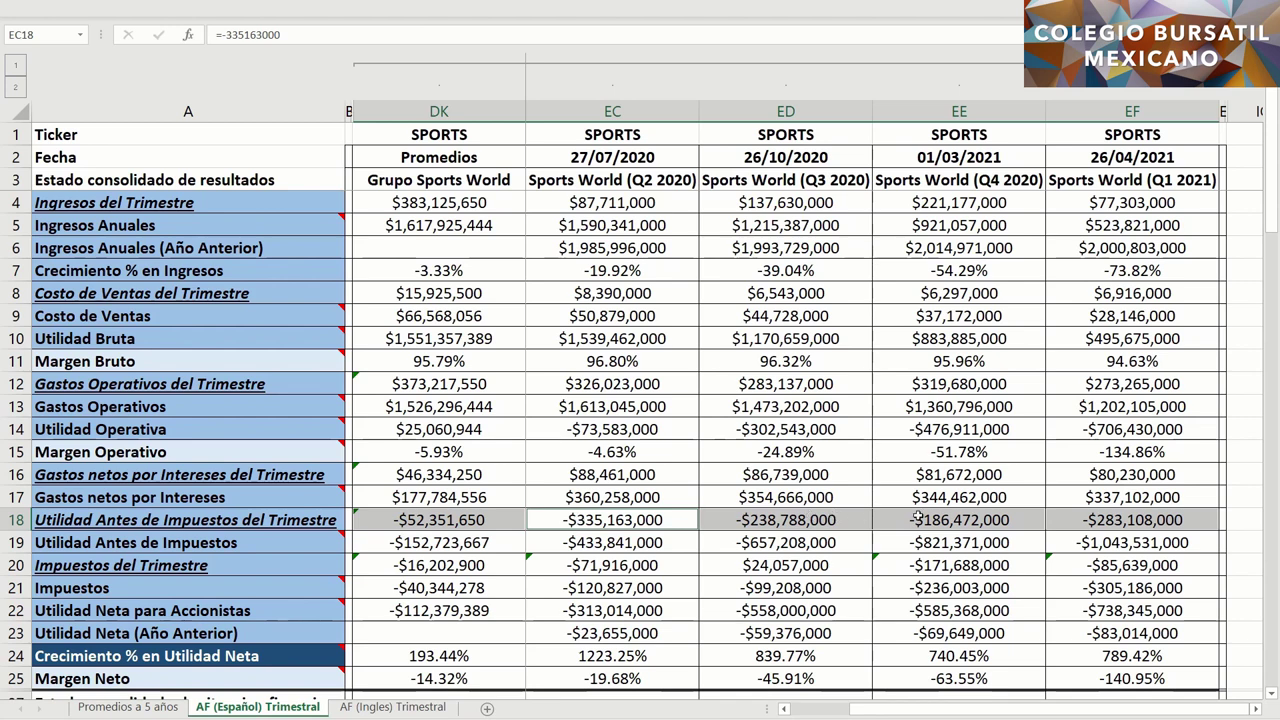
left_click(1061, 543)
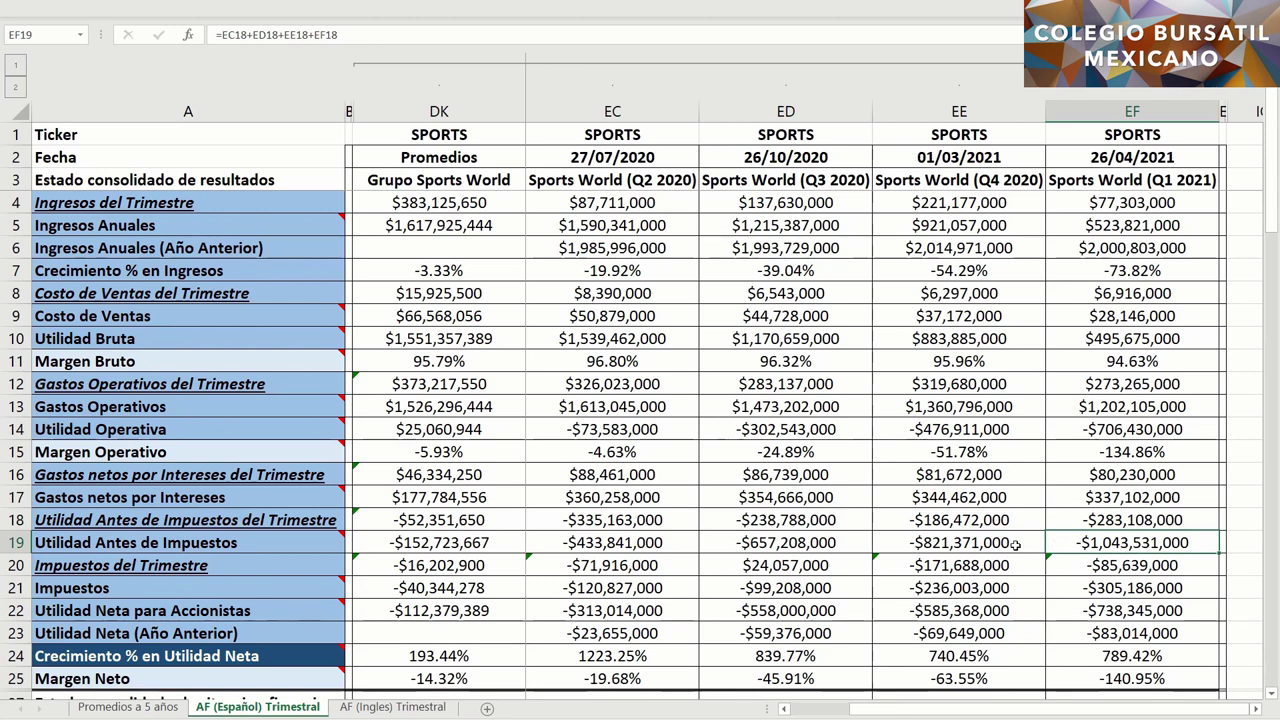
left_click_drag(1015, 544, 585, 541)
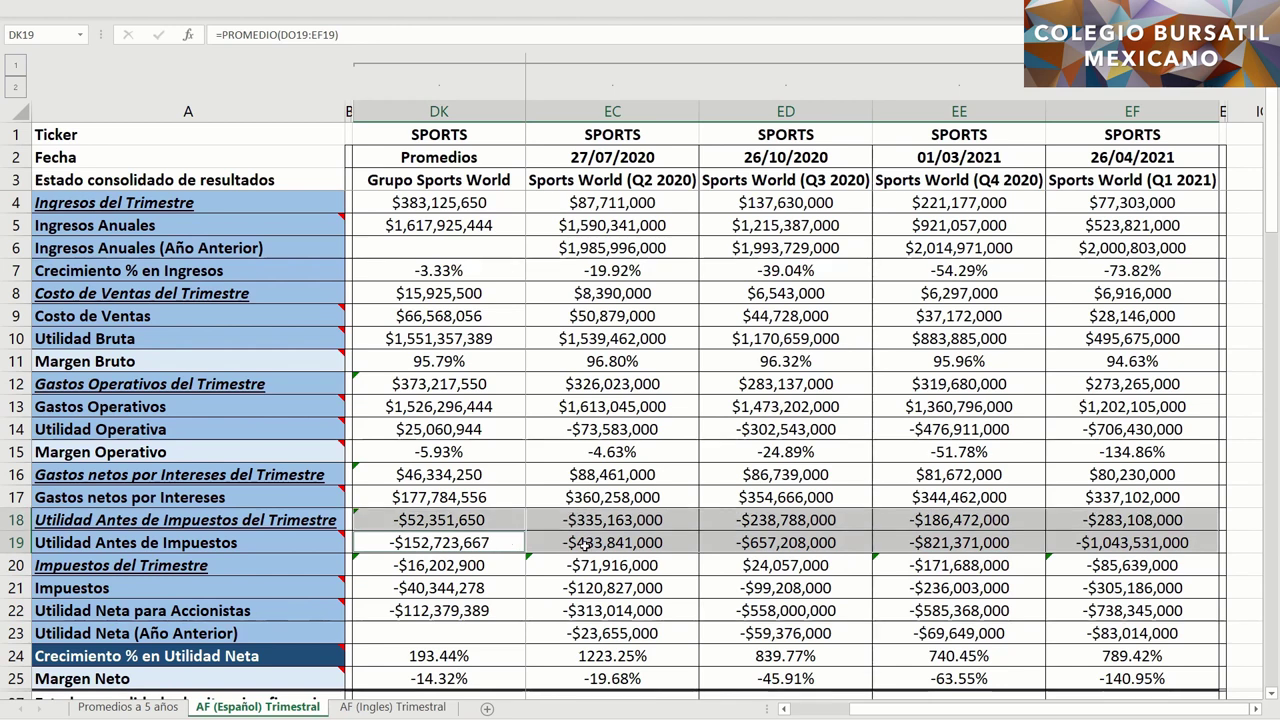
left_click(1064, 542)
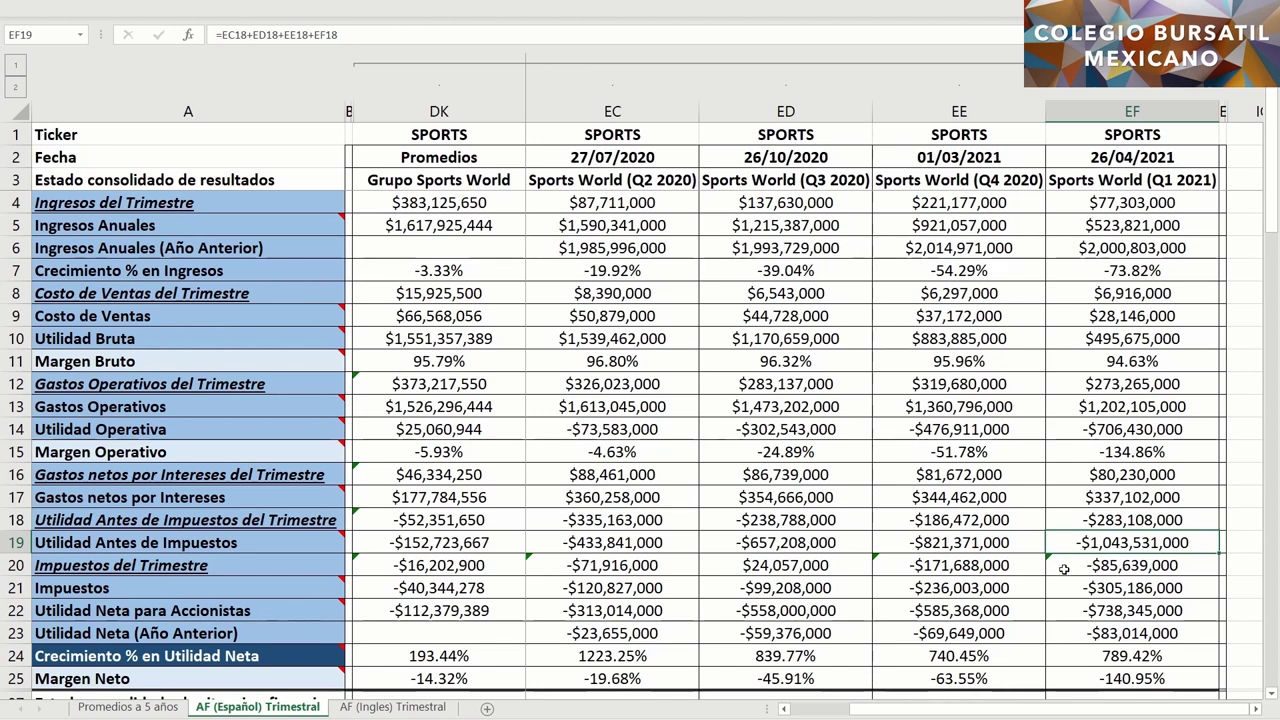
Check Impuestos del Trimestre for Q1 2021, and compare annual Impuestos with the three previous quarters and the average
left_click(1066, 565)
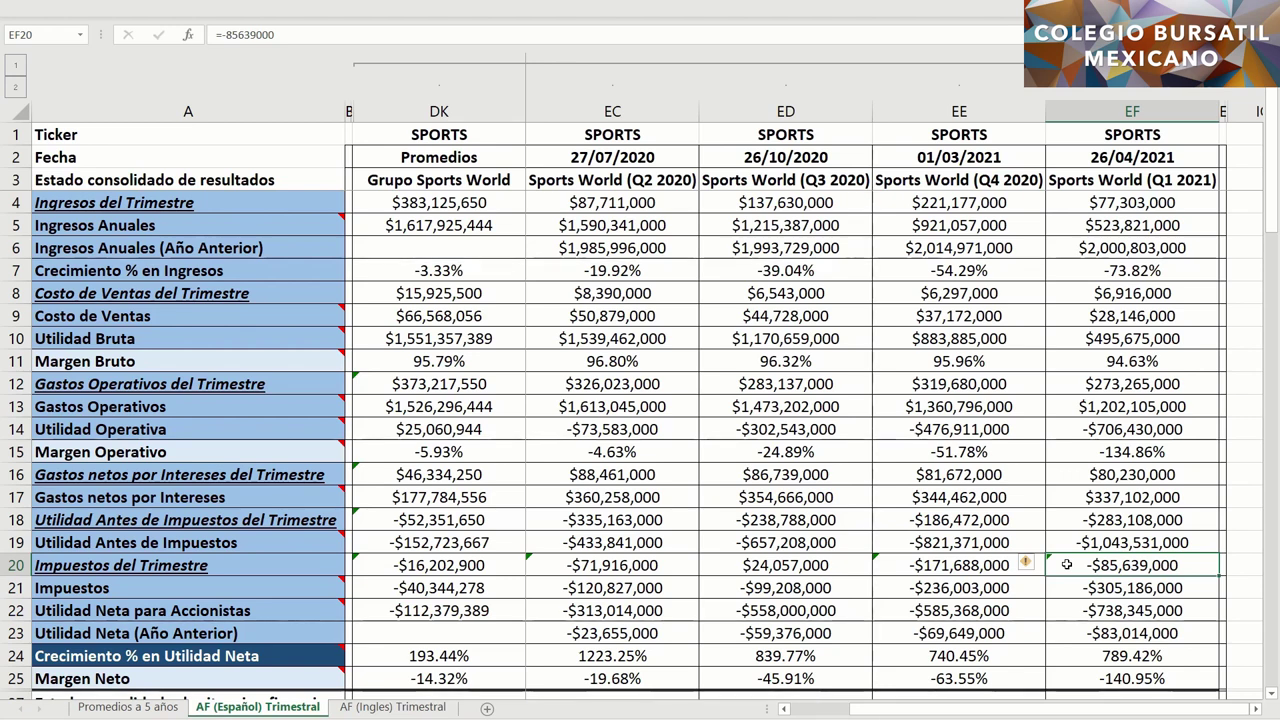
left_click(1065, 585)
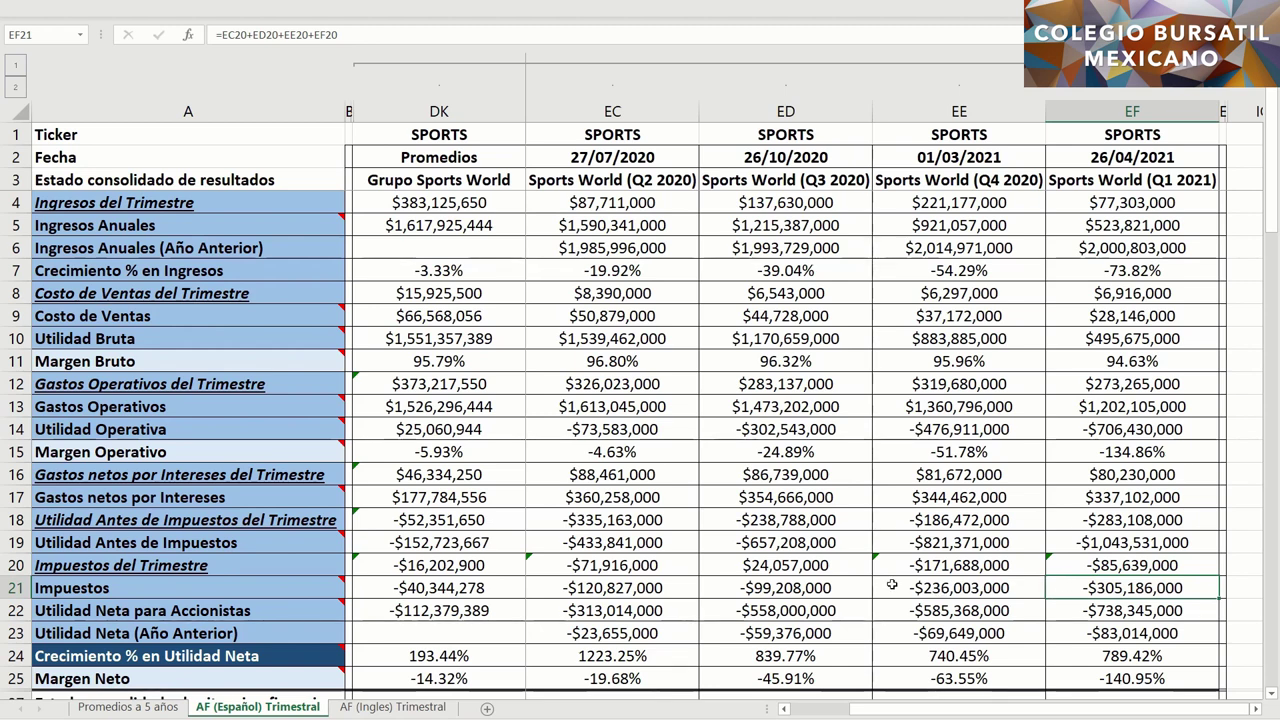
left_click_drag(898, 585, 510, 588)
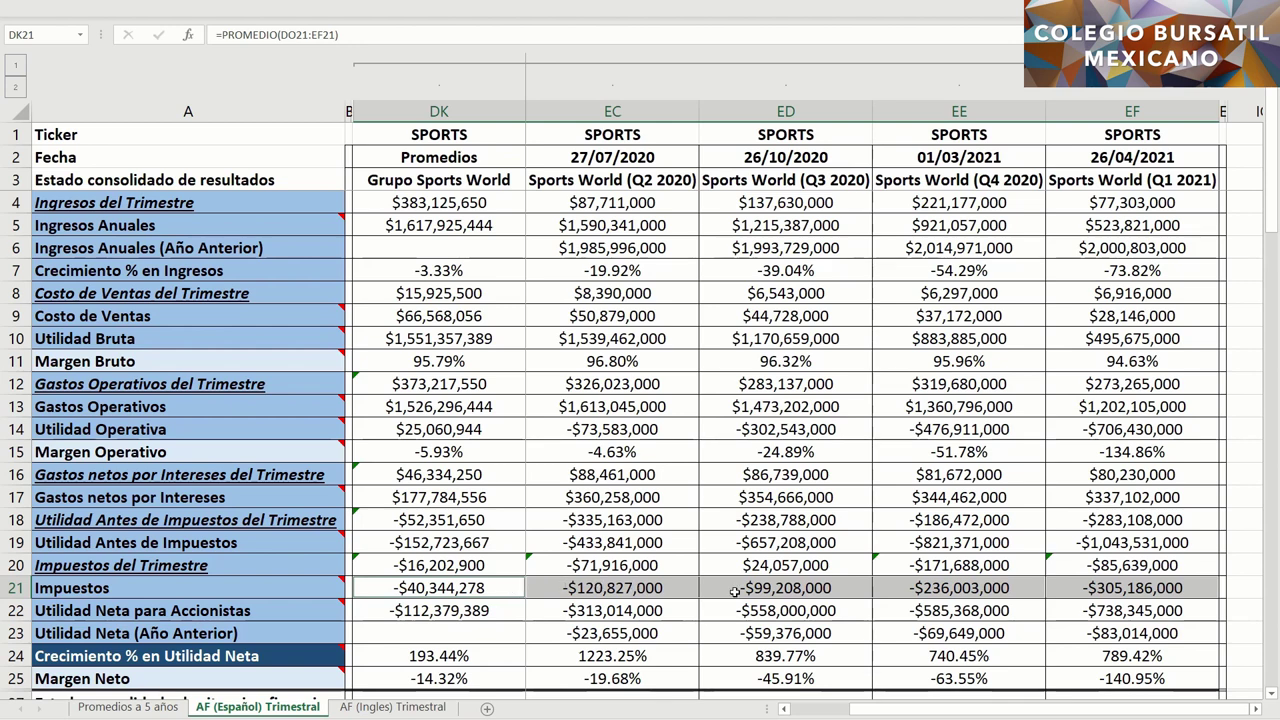
Compare Utilidad Neta para Accionistas for Q1 2021 with the previous quarters and average, and check its growth against Utilidad Neta (Año Anterior)
left_click(1066, 612)
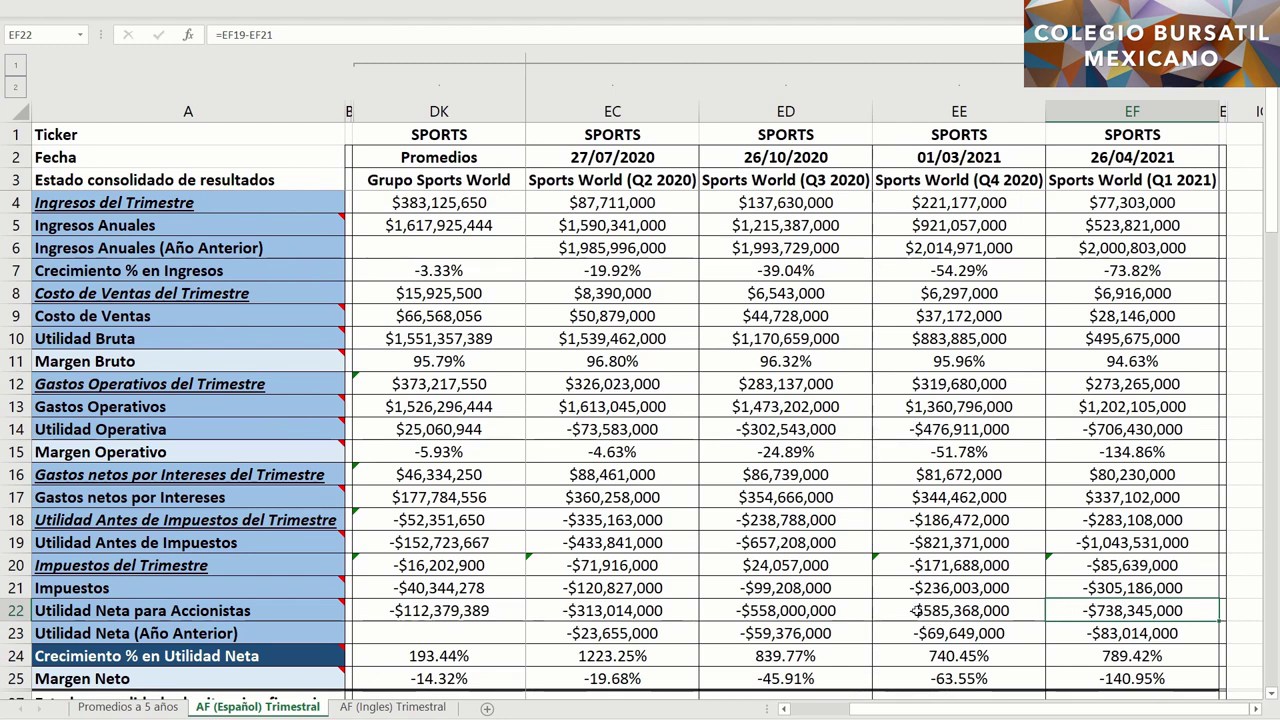
left_click_drag(935, 618, 650, 621)
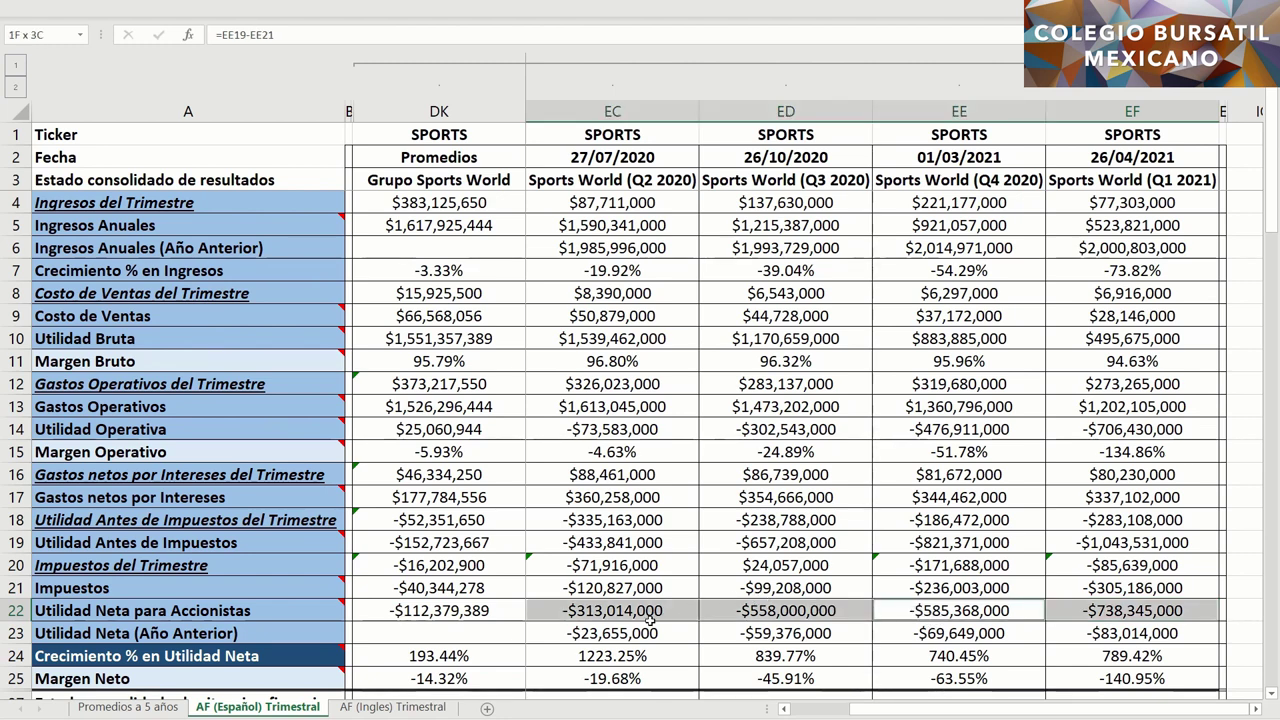
left_click(507, 609, "ctrl")
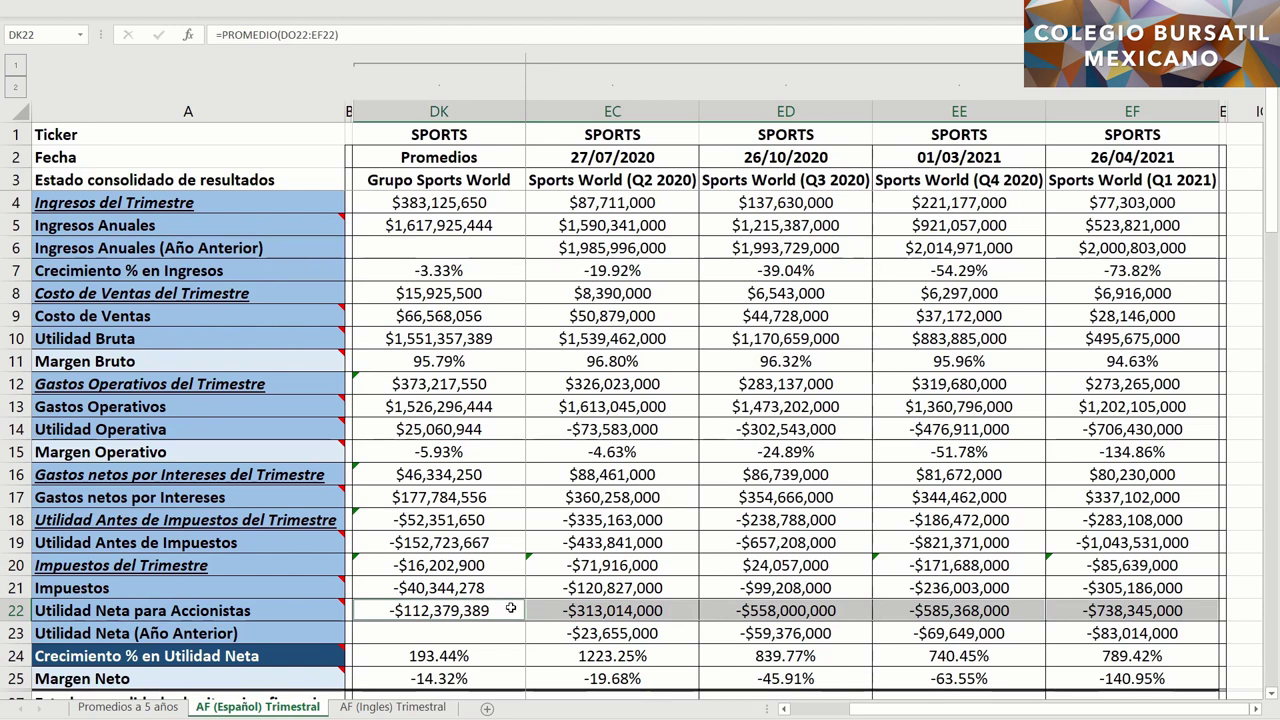
left_click(1078, 648, "ctrl")
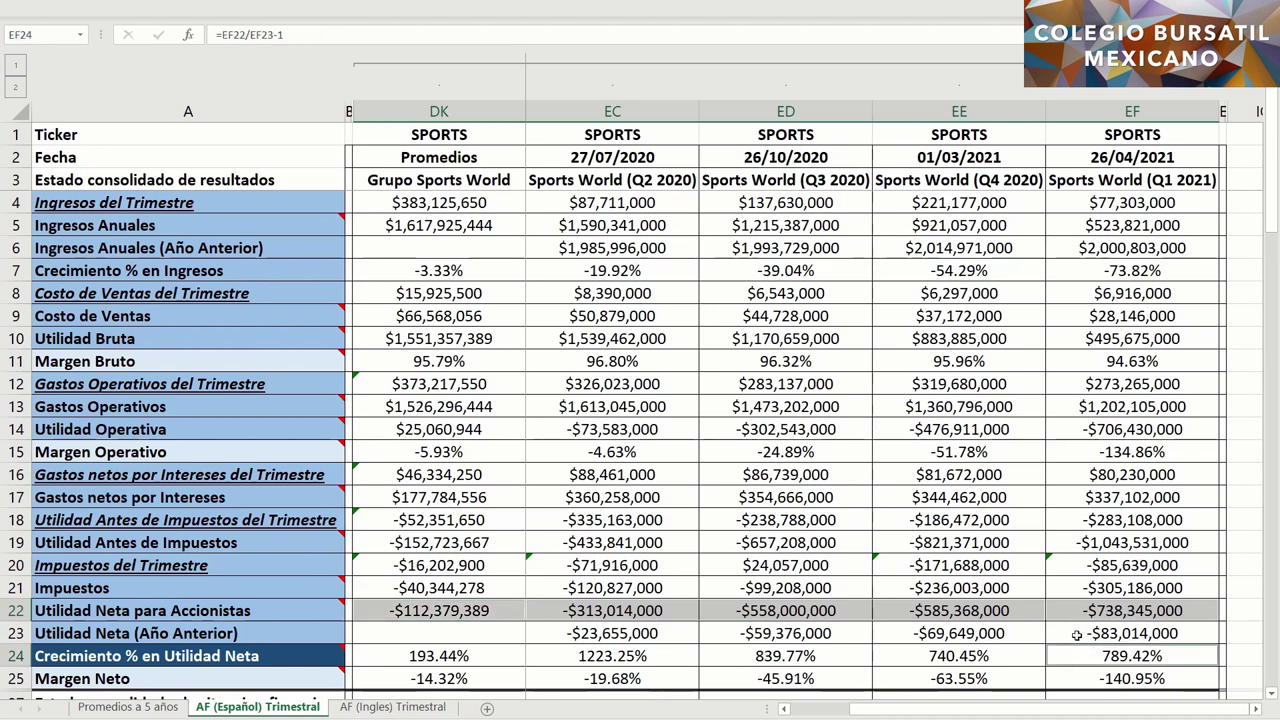
left_click(1074, 631, "ctrl")
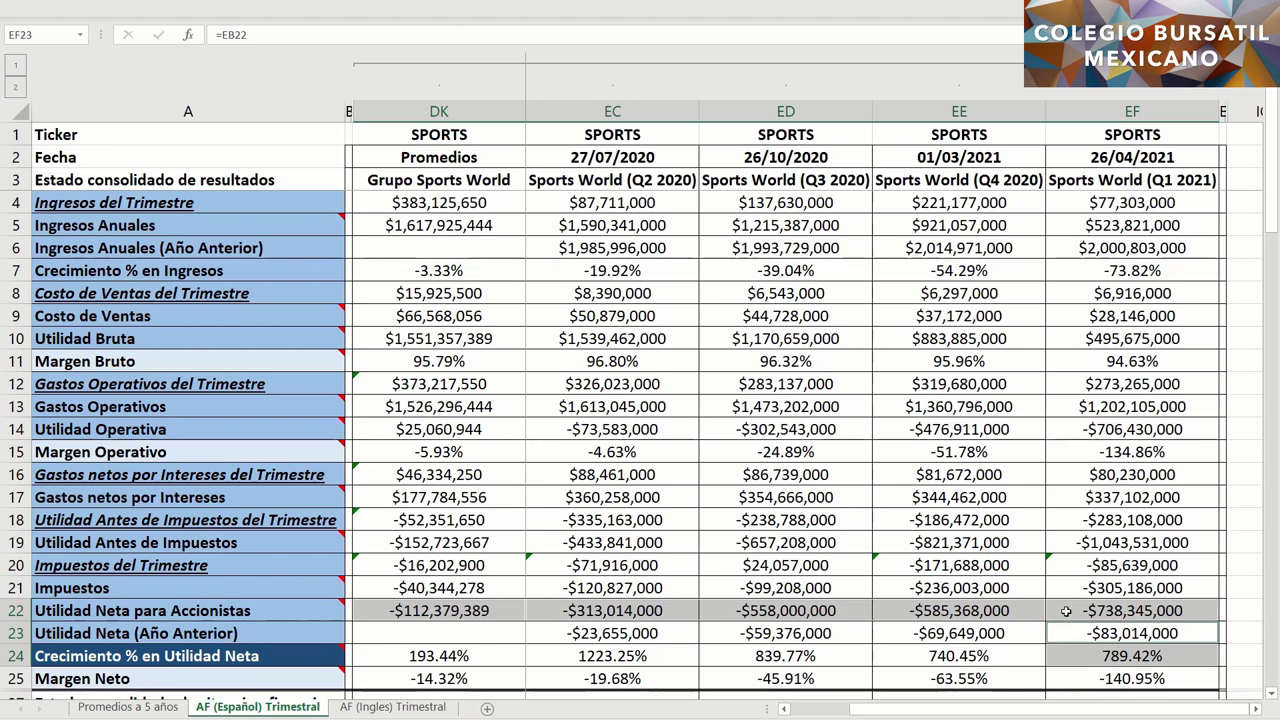
Check Margen Neto for Q1 2021 against Utilidad Neta, Ingresos Anuales and the annual sales cost, operating, interest and tax lines
left_click(1066, 610)
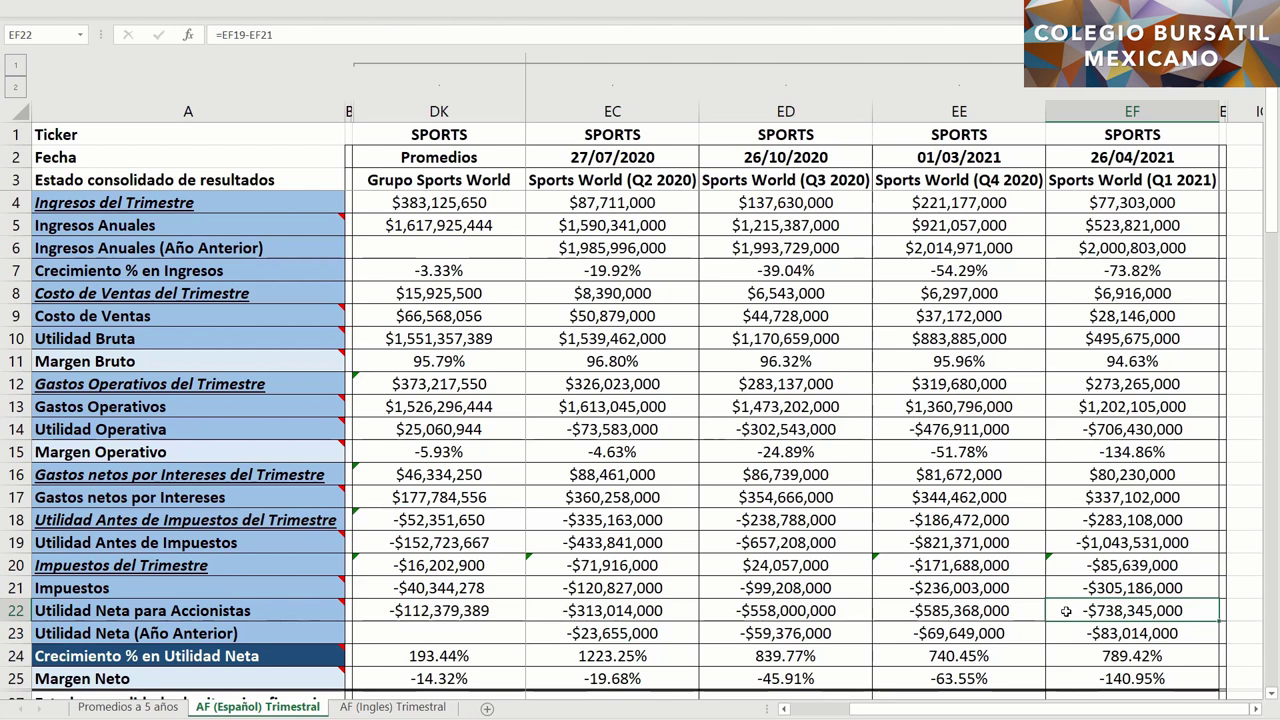
left_click(1075, 679, "ctrl")
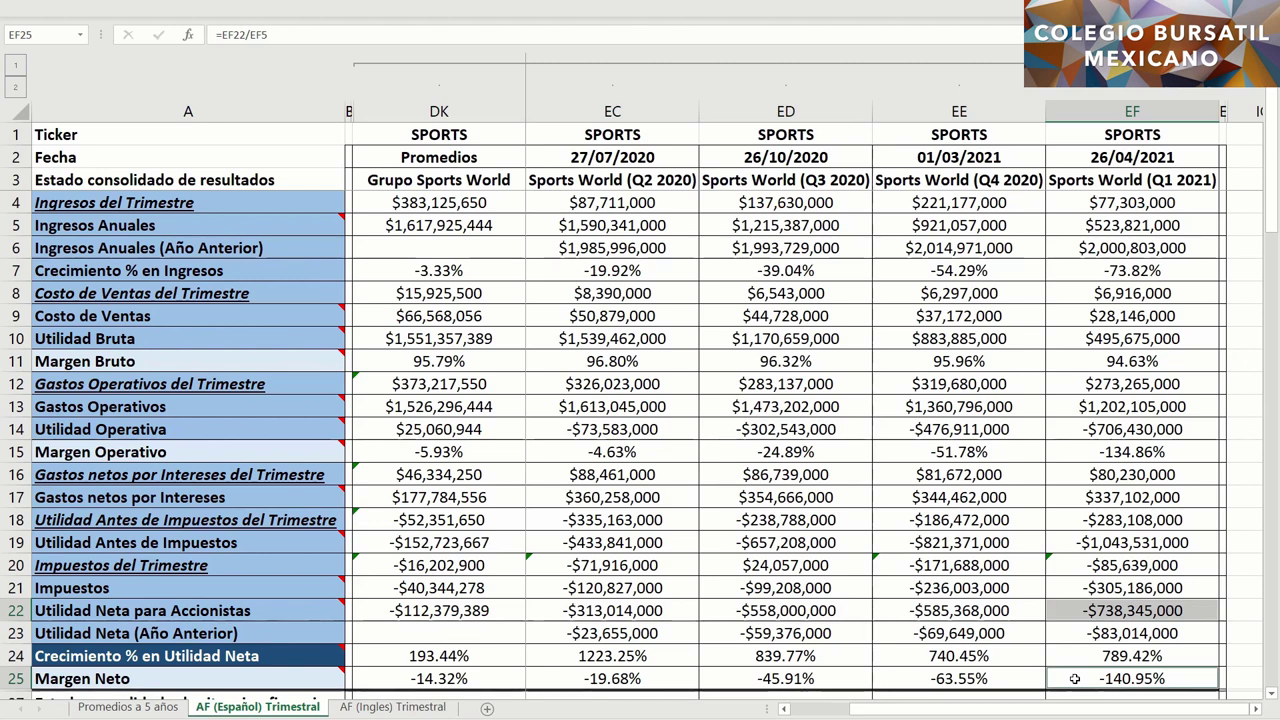
left_click(1074, 316)
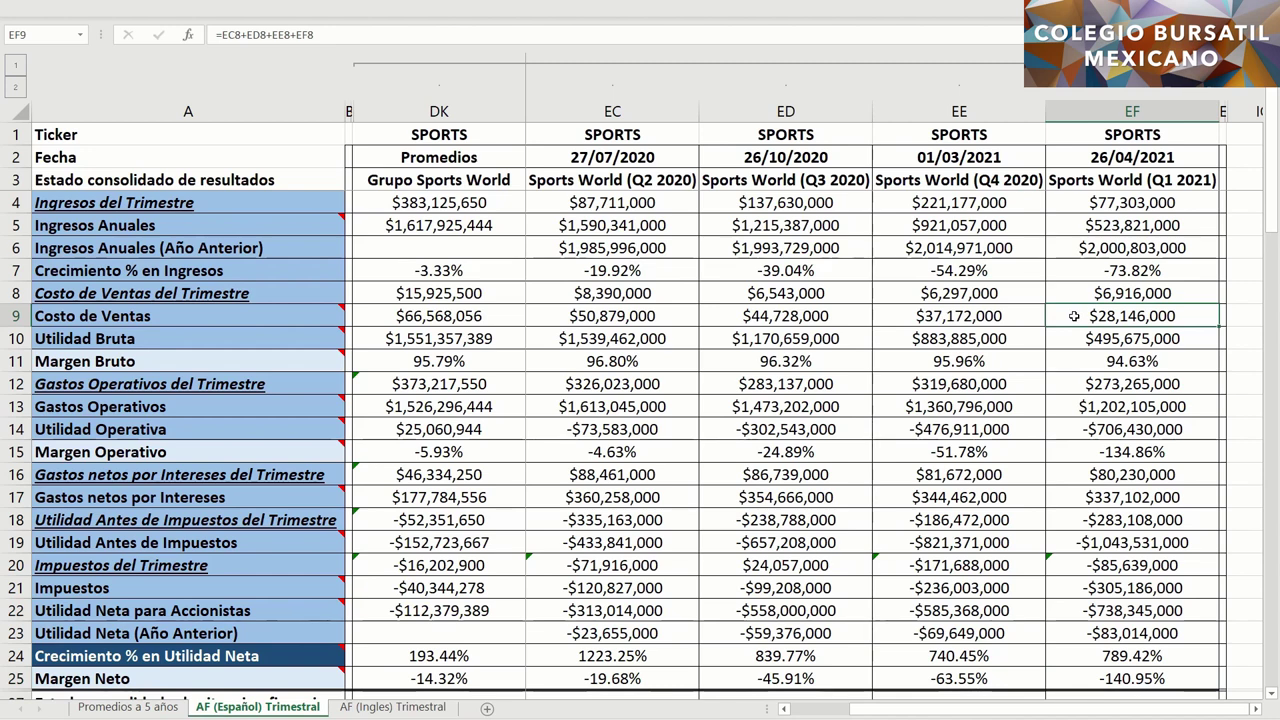
left_click(1069, 407, "ctrl")
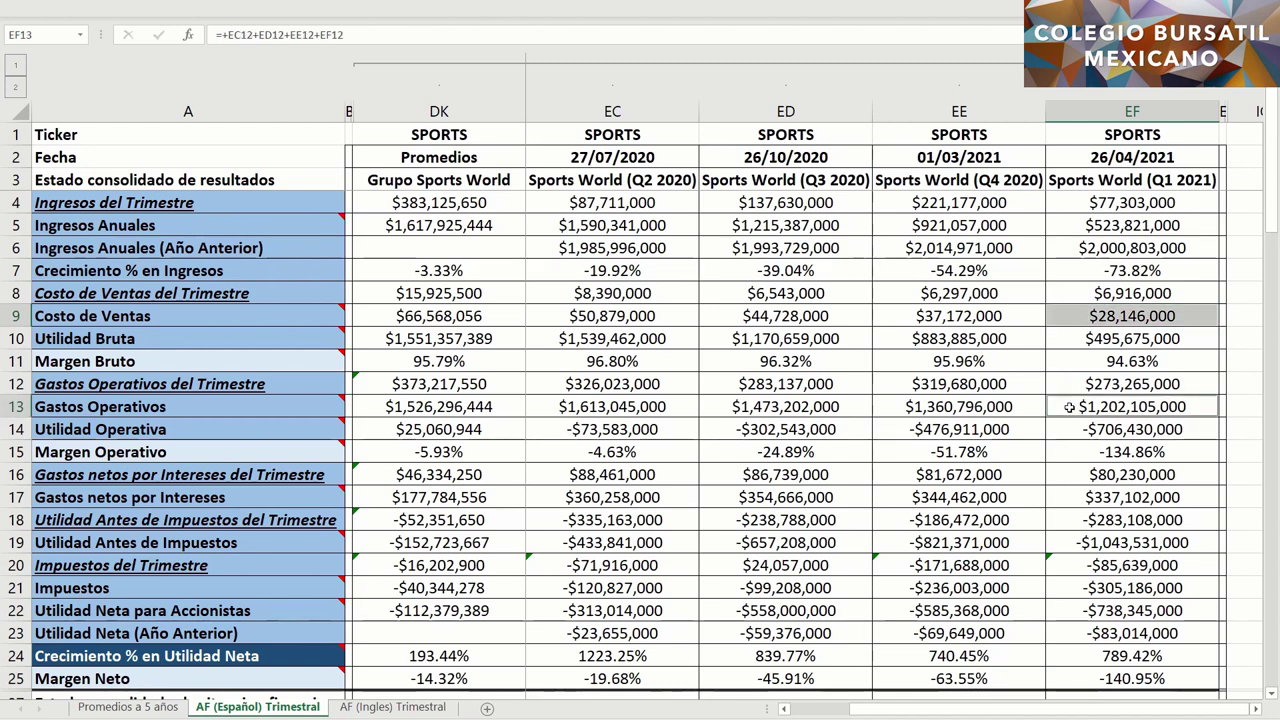
left_click(1076, 497, "ctrl")
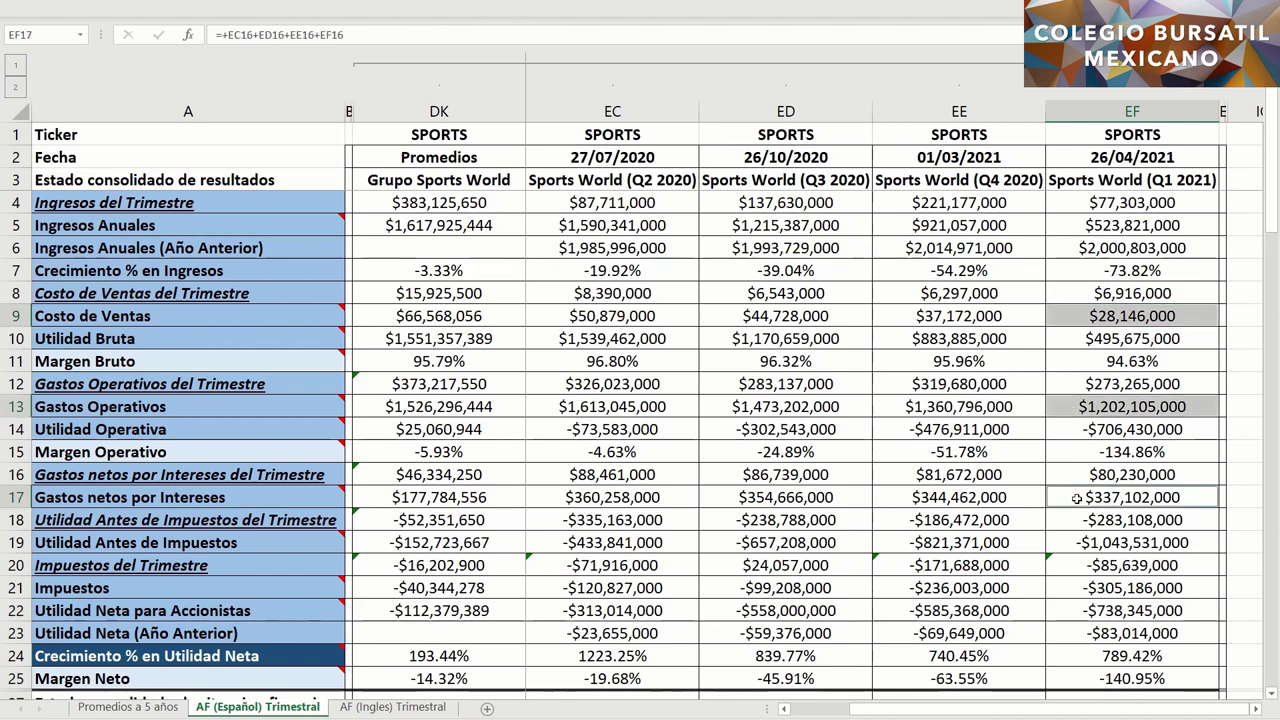
left_click(1078, 590, "ctrl")
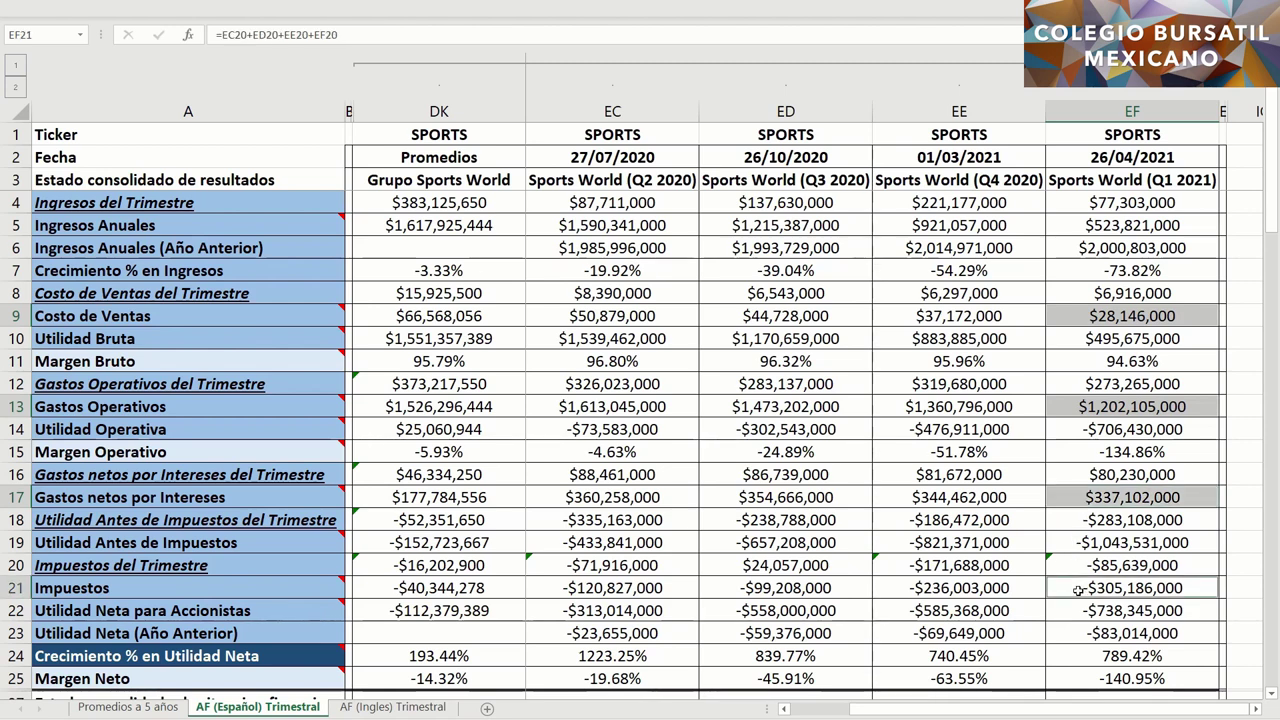
left_click(1067, 225, "ctrl")
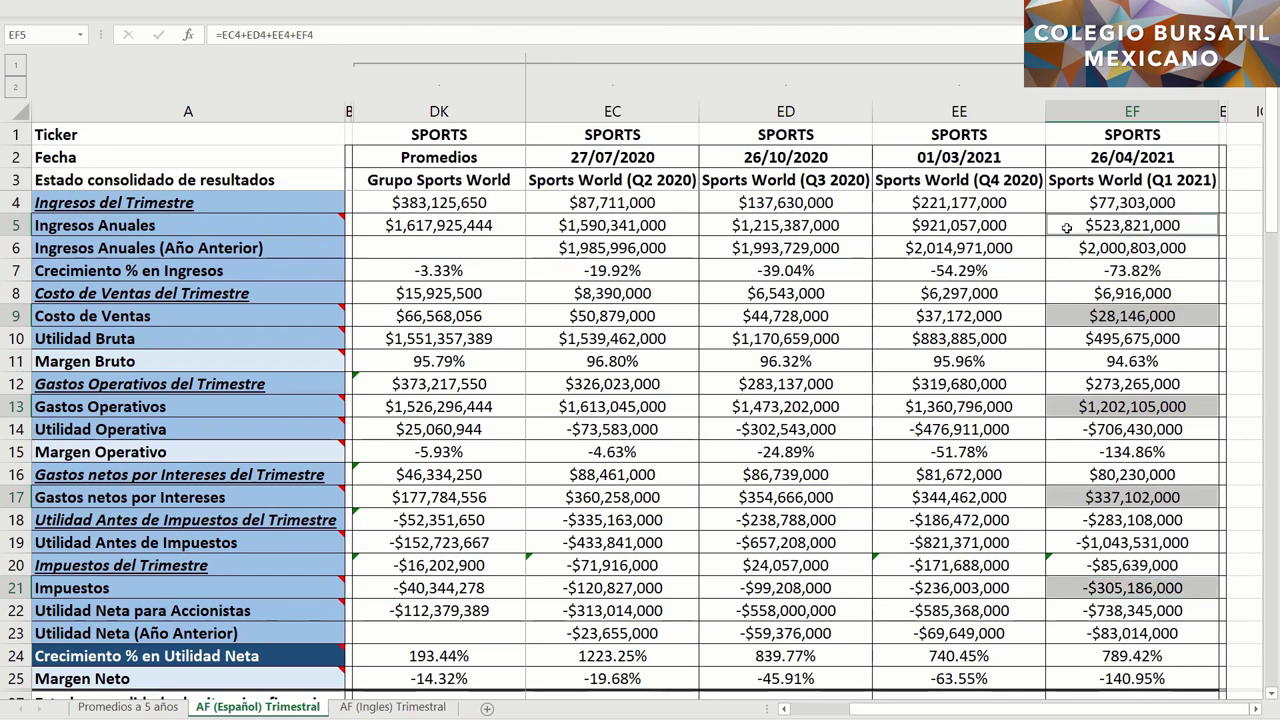
left_click(1076, 682, "ctrl")
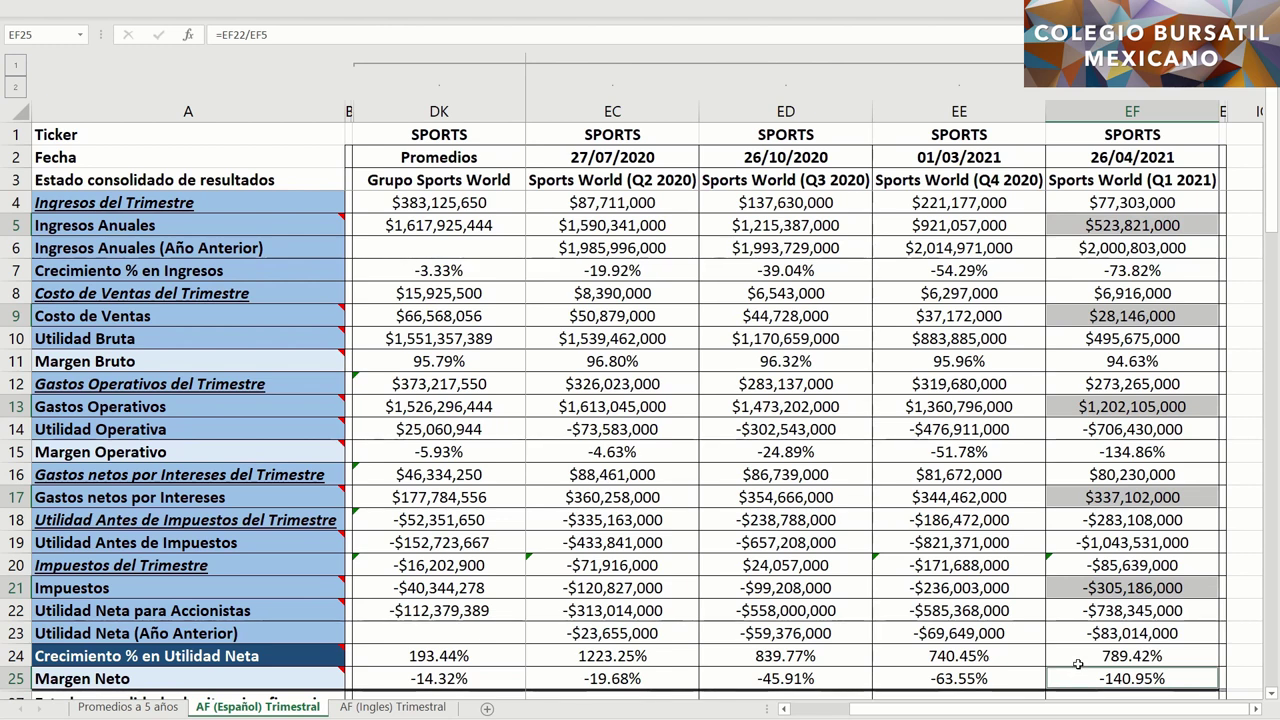
left_click(1078, 611, "ctrl")
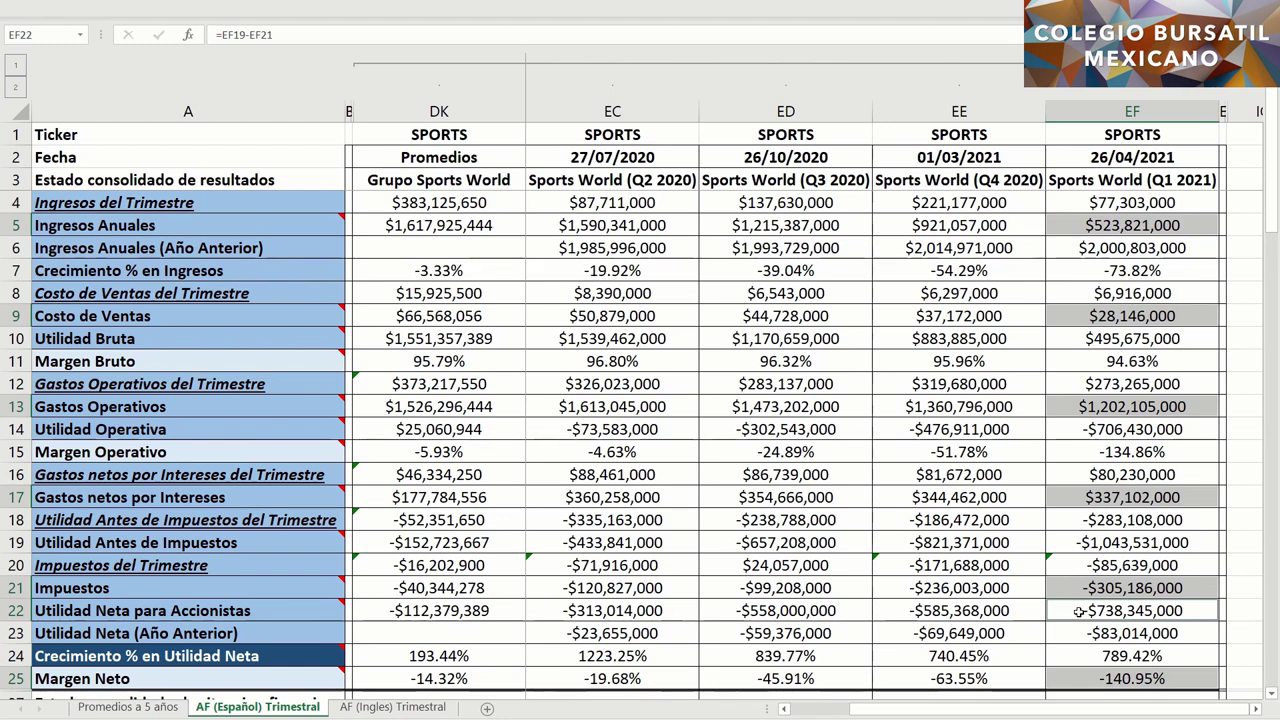
Compare Efectivo in the statement of financial position for Q1 2021 with the three previous quarters and the average
scroll(1079, 611, "down", 7)
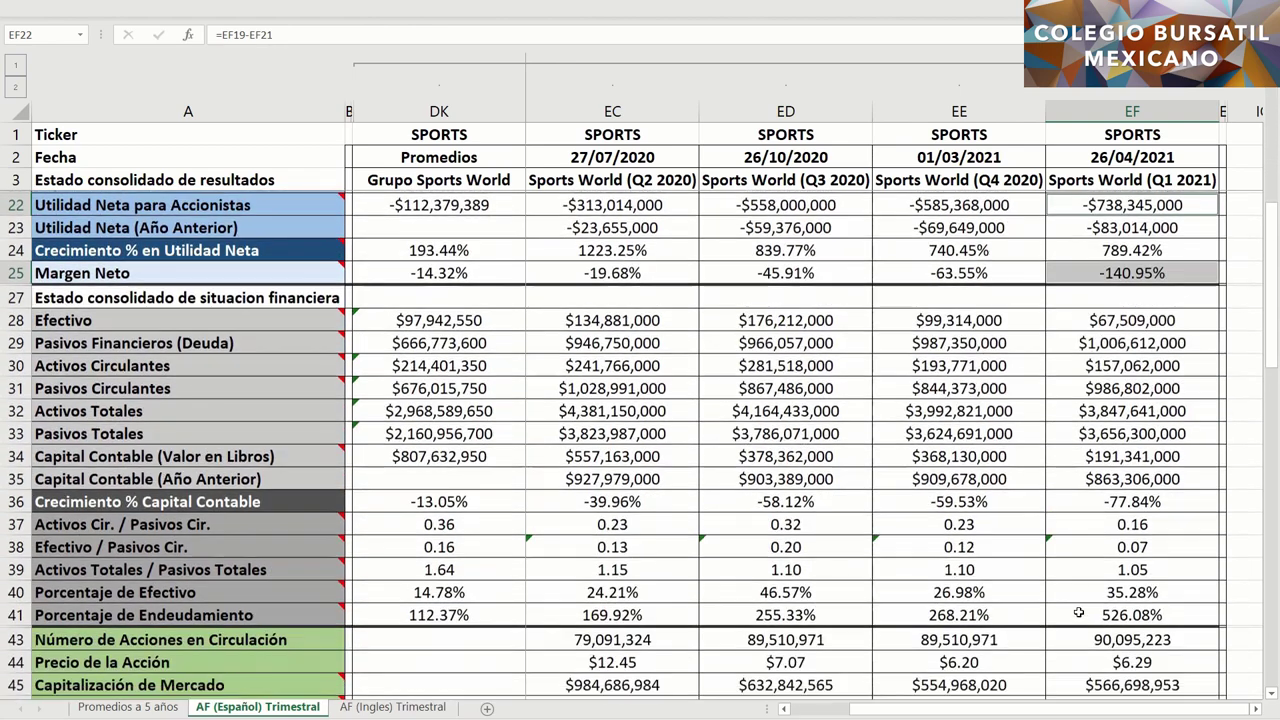
scroll(1079, 613, "up", 1)
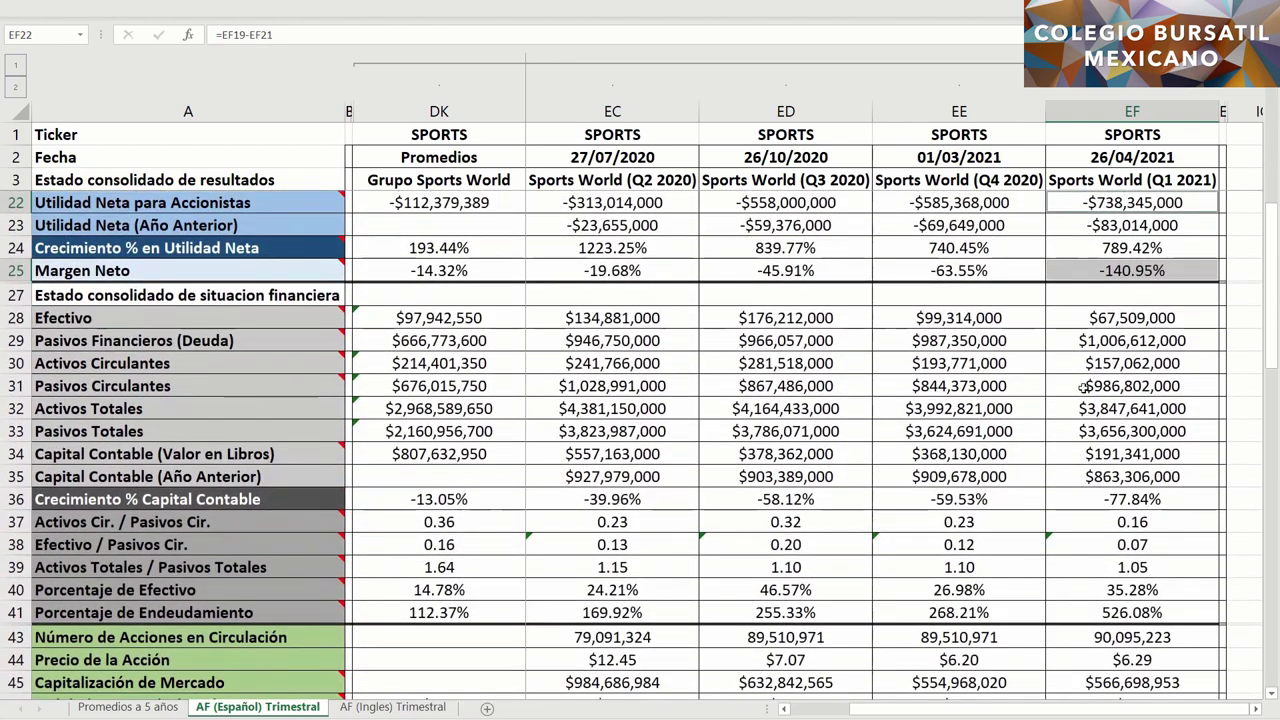
left_click(1076, 318)
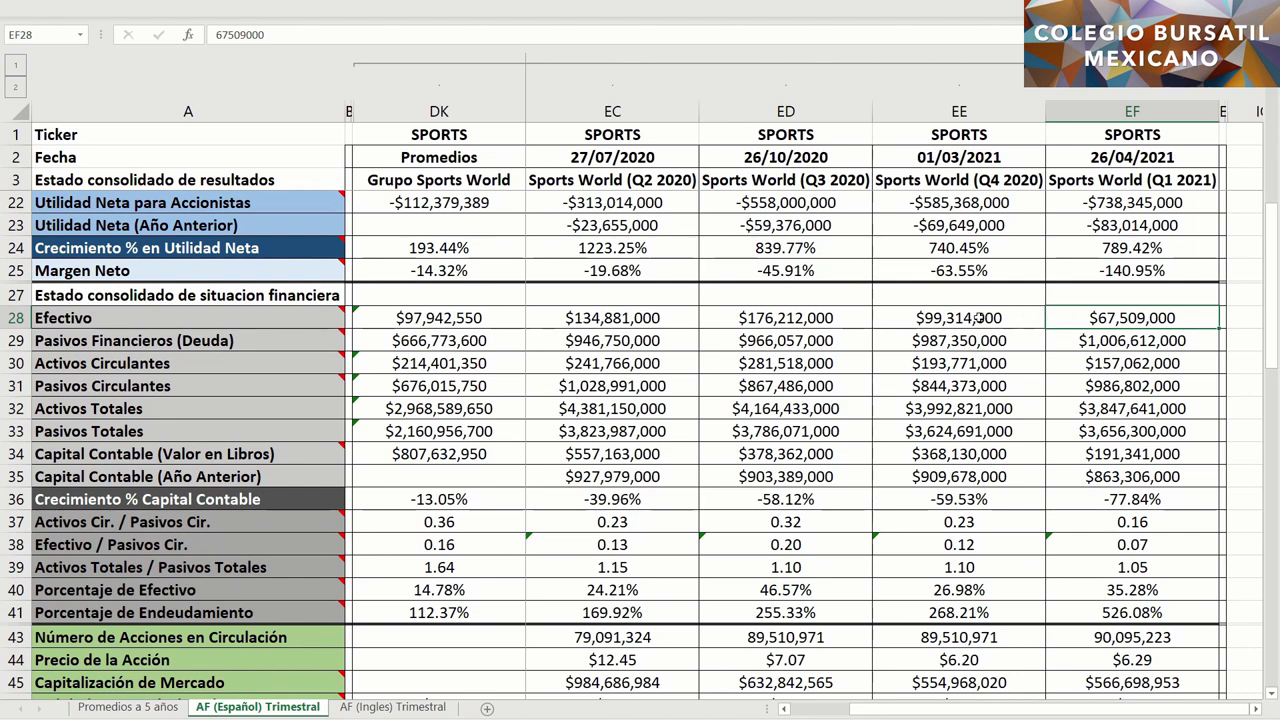
left_click_drag(958, 317, 678, 323, "ctrl")
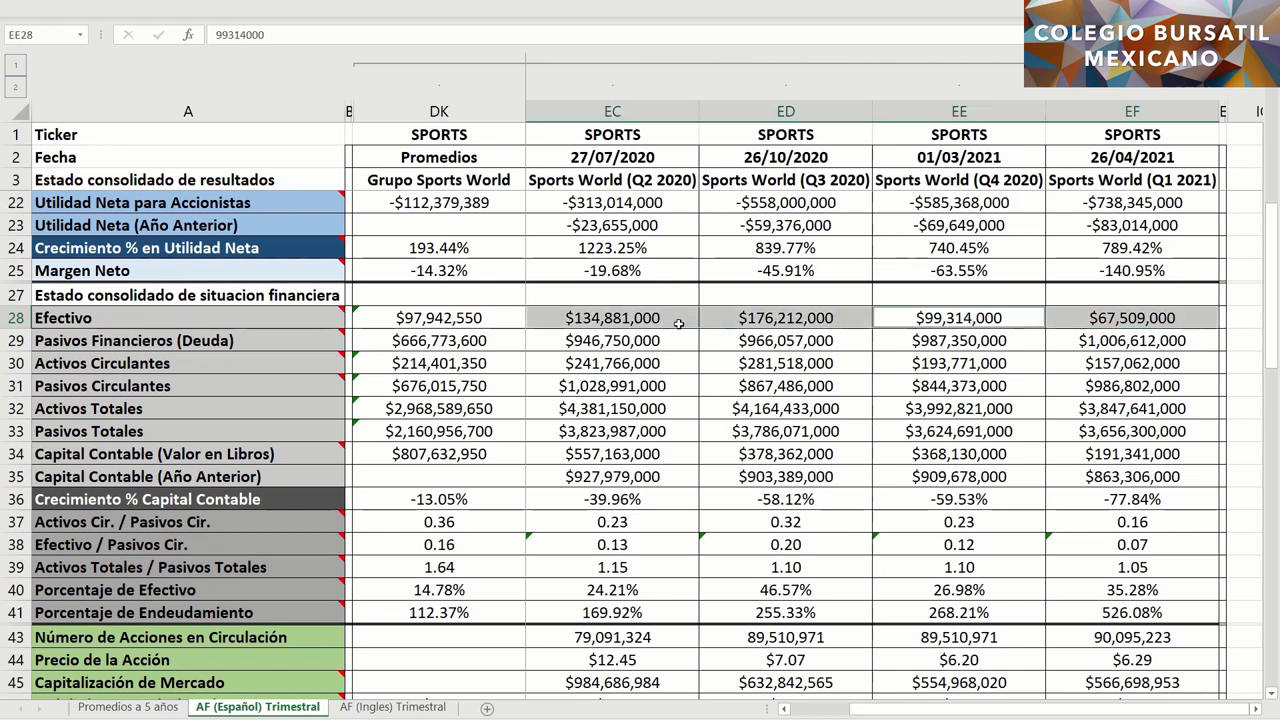
left_click(497, 318, "ctrl")
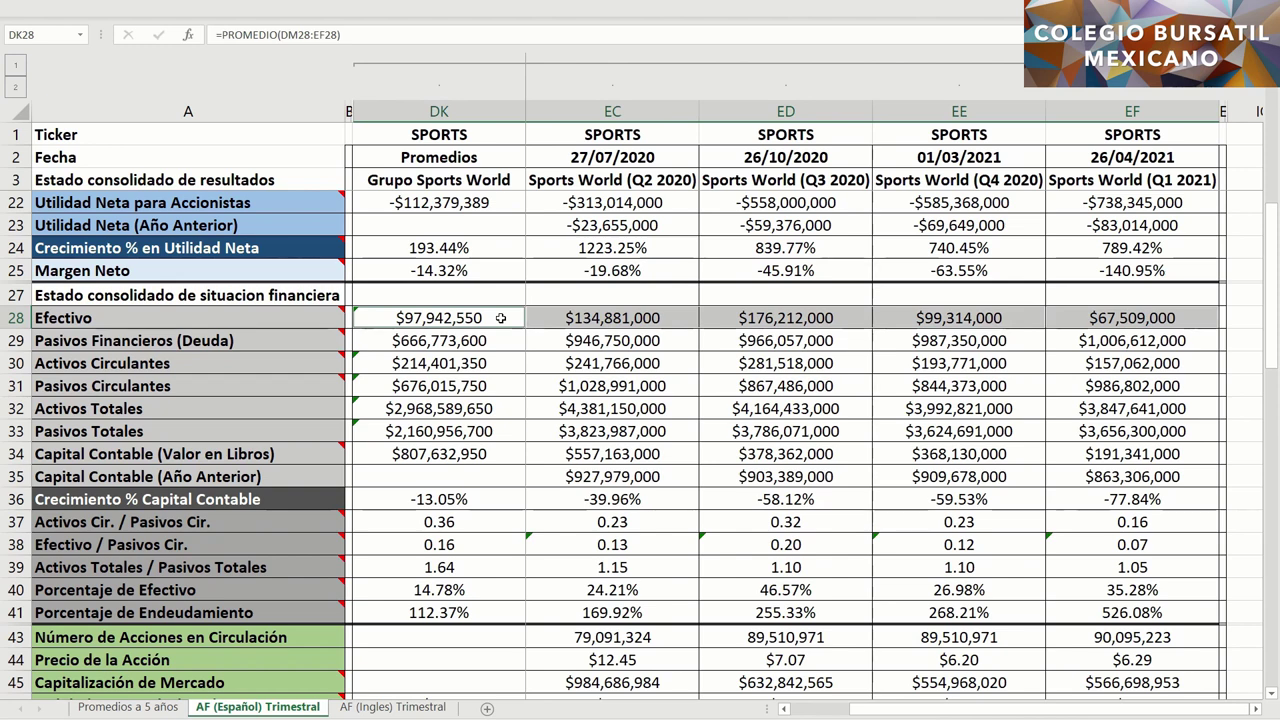
Compare Activos Circulantes and Activos Totales for Q1 2021 with the three previous quarters and their averages
left_click(1065, 363, "ctrl")
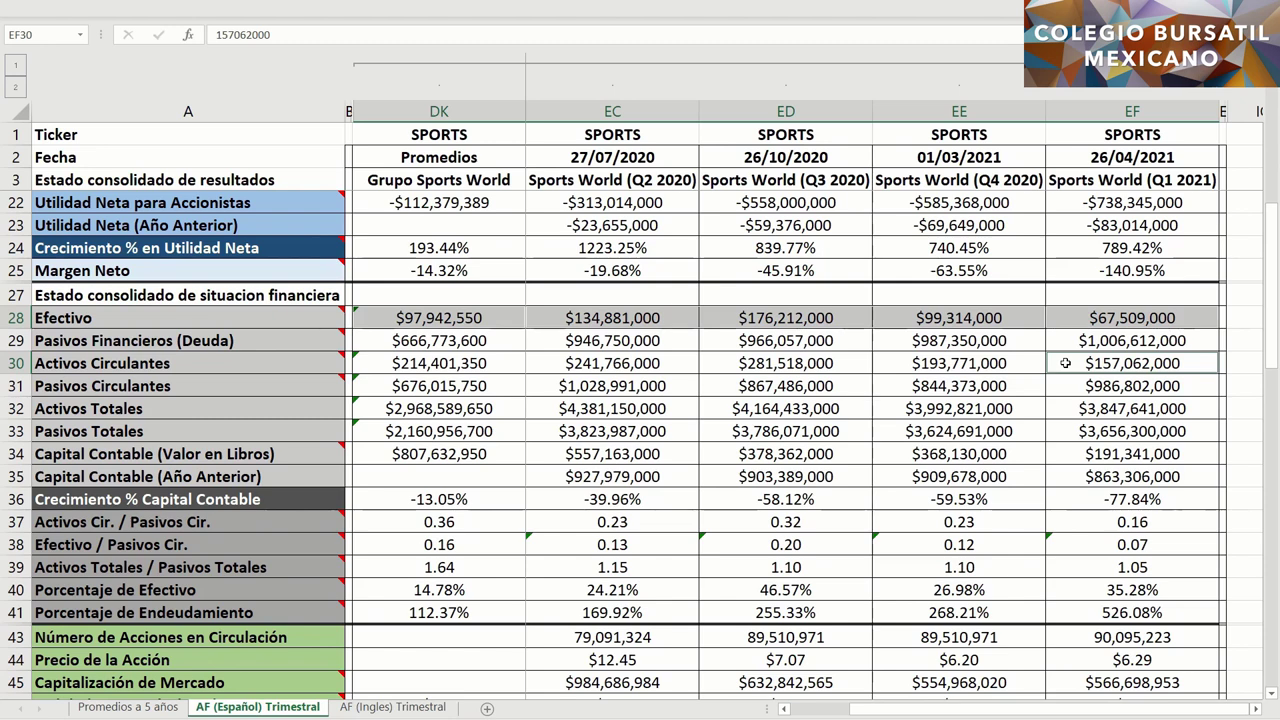
left_click(988, 364)
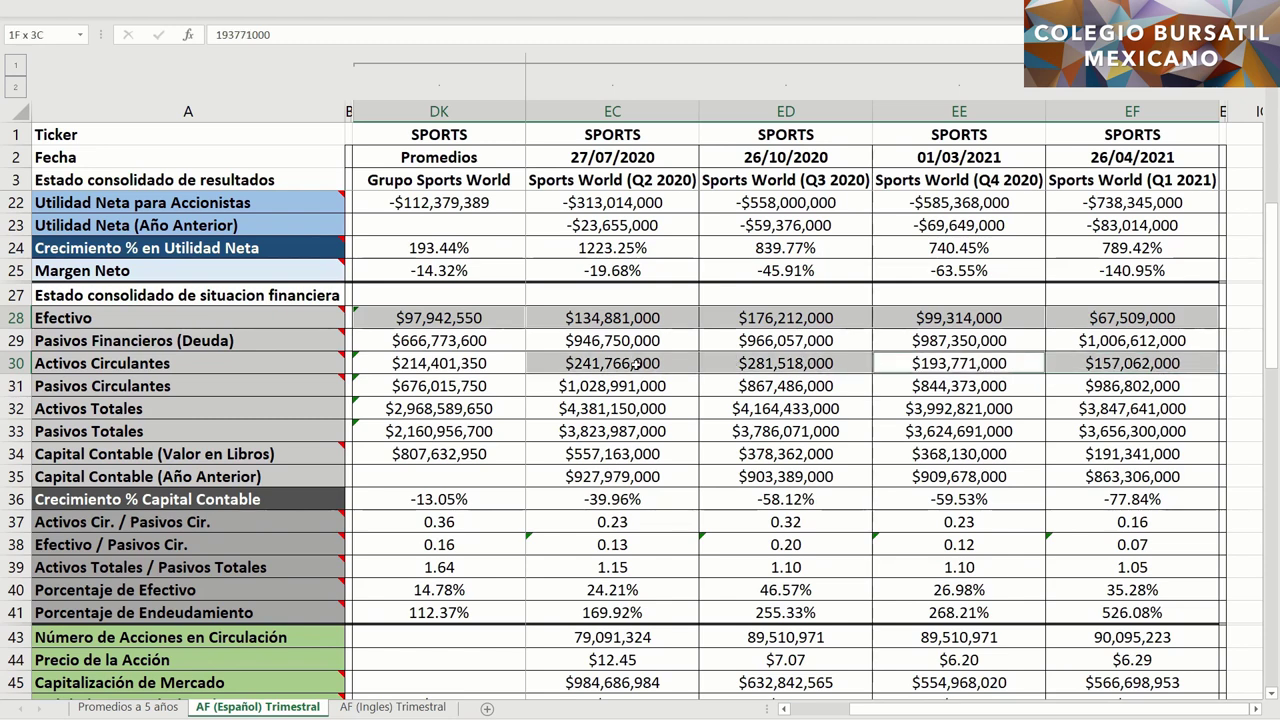
left_click(497, 362)
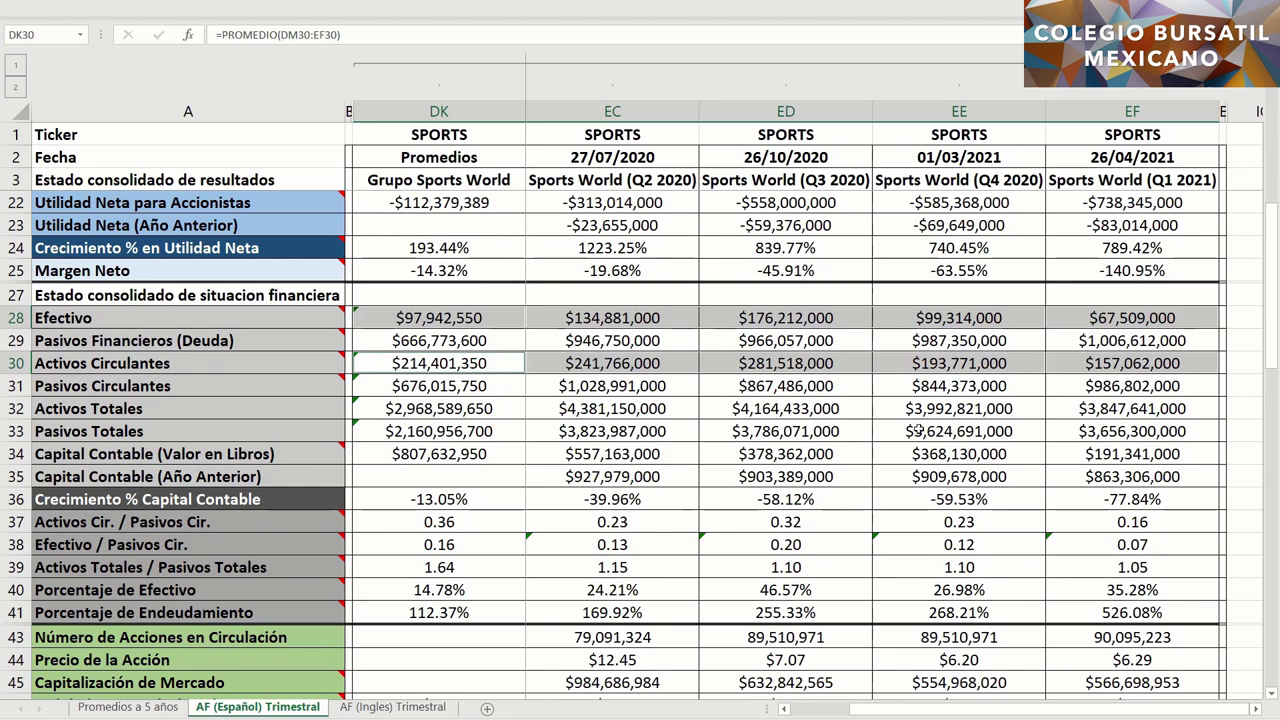
left_click(1062, 410)
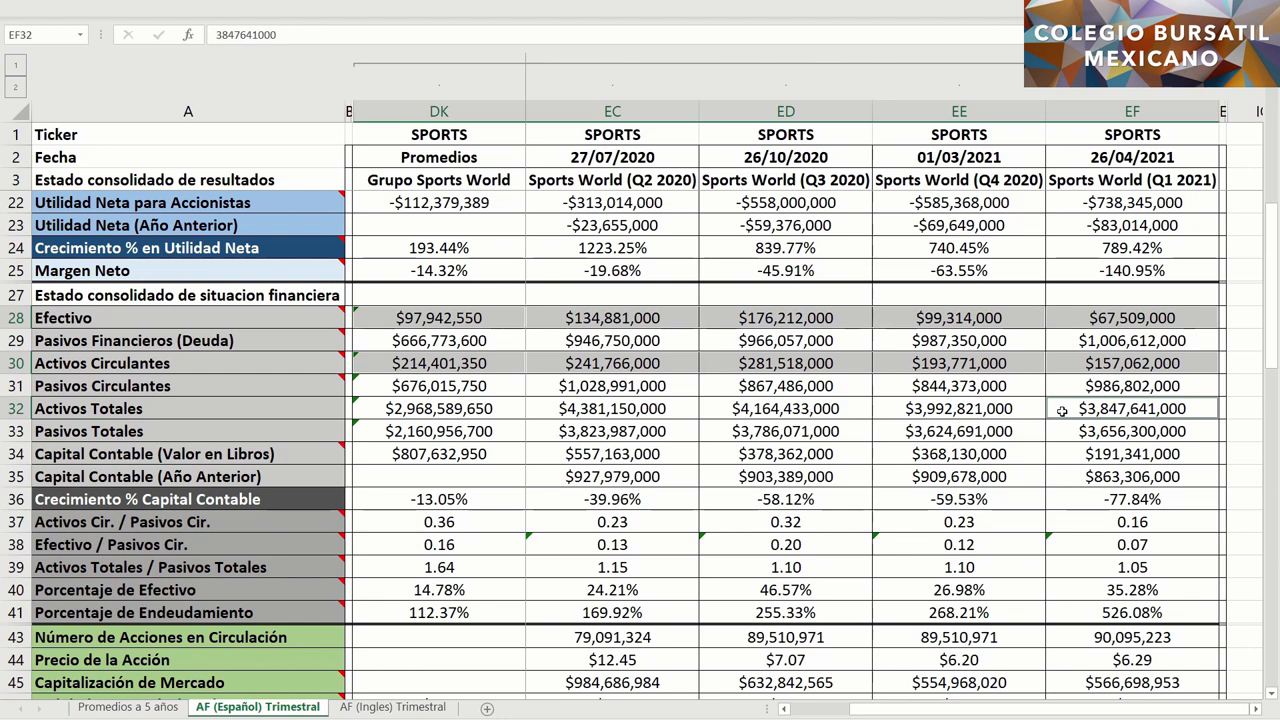
left_click_drag(1030, 410, 645, 410)
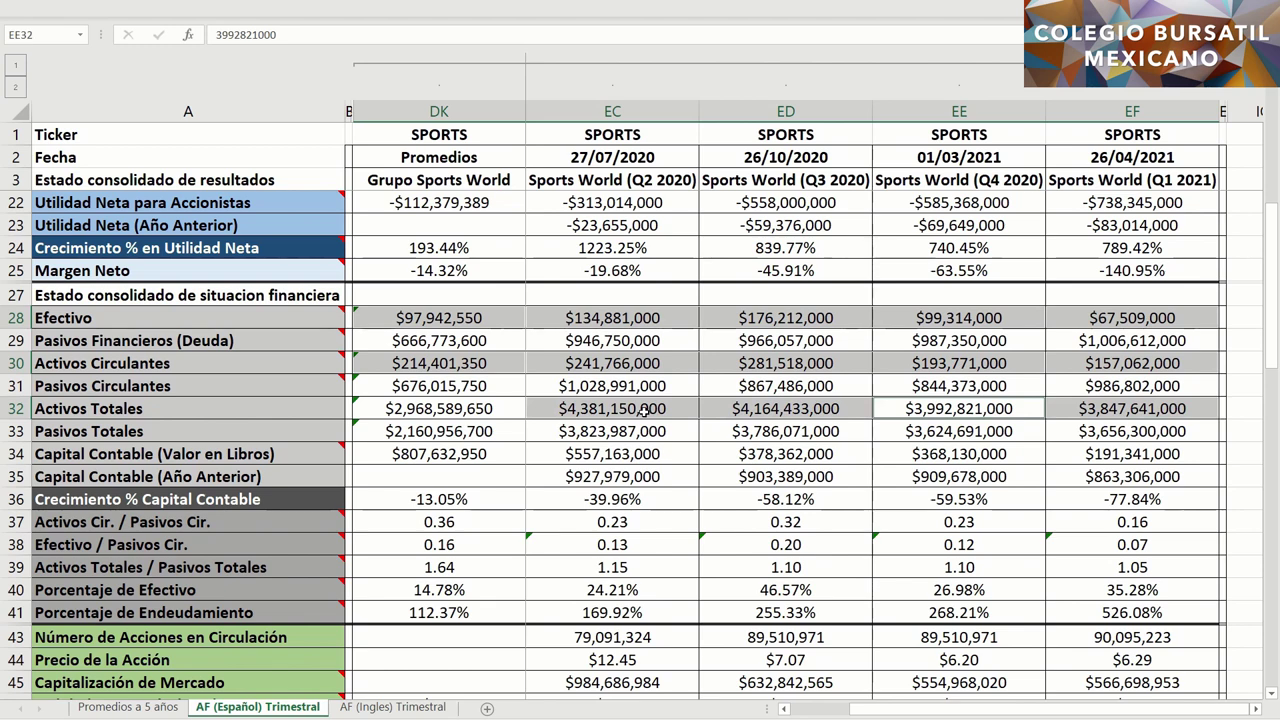
left_click(510, 409)
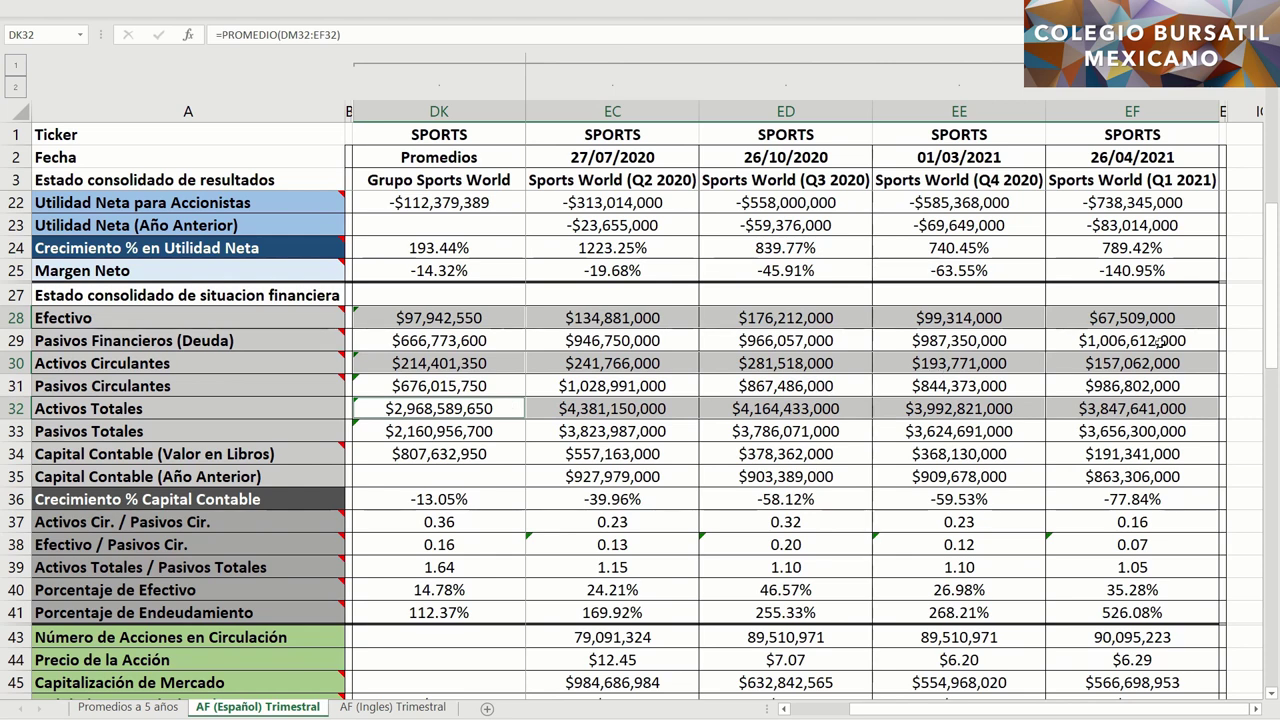
Compare Pasivos Financieros (Deuda) for Q1 2021 with the three previous quarters and the average
left_click(1080, 341)
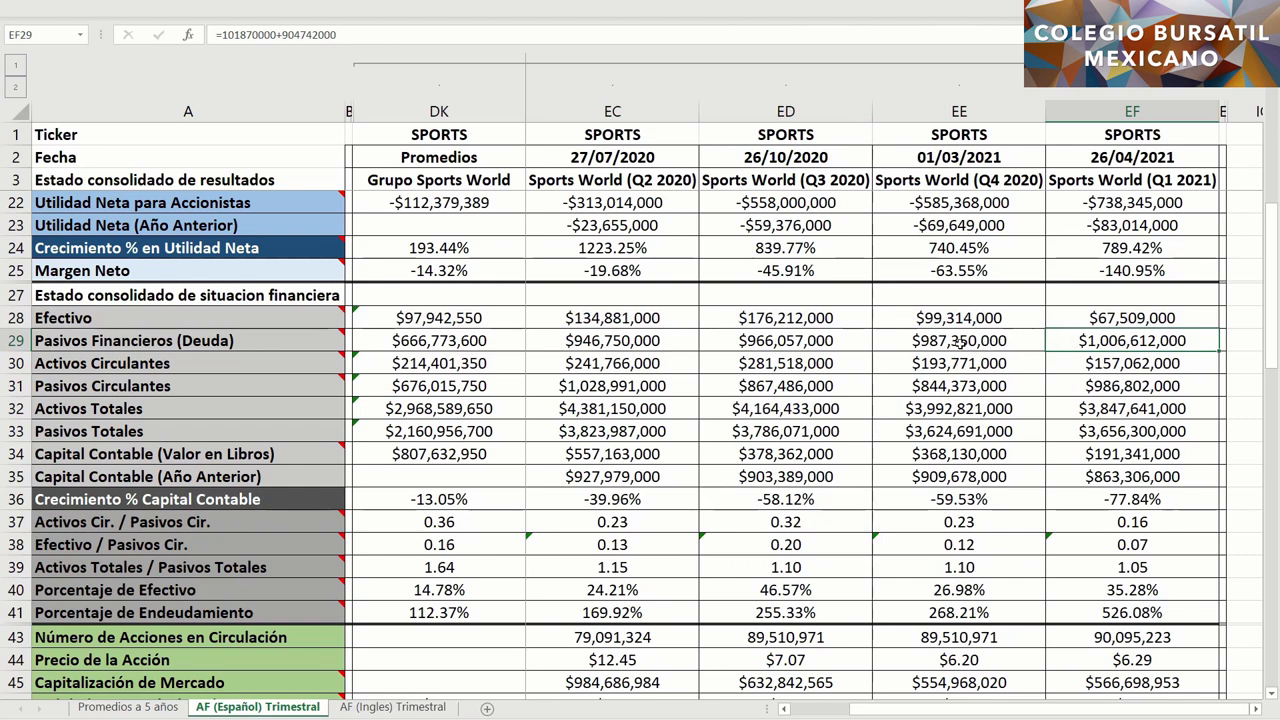
left_click_drag(958, 342, 692, 343)
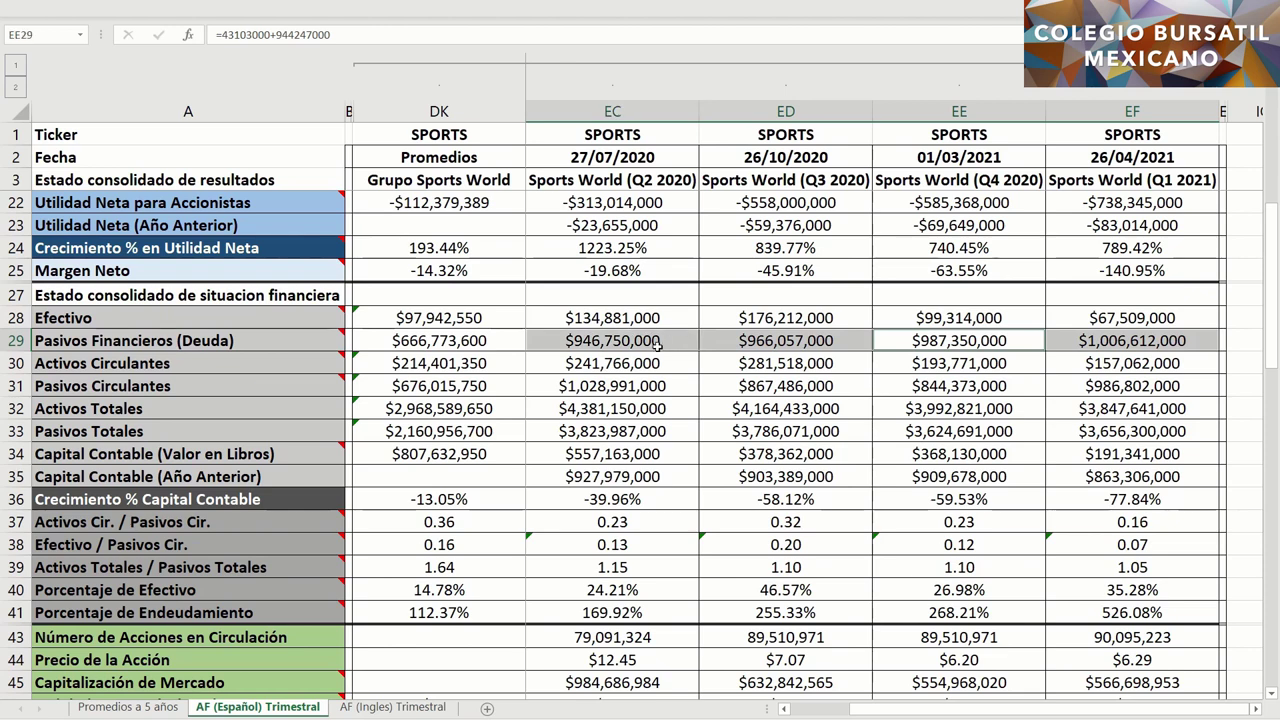
left_click(503, 340)
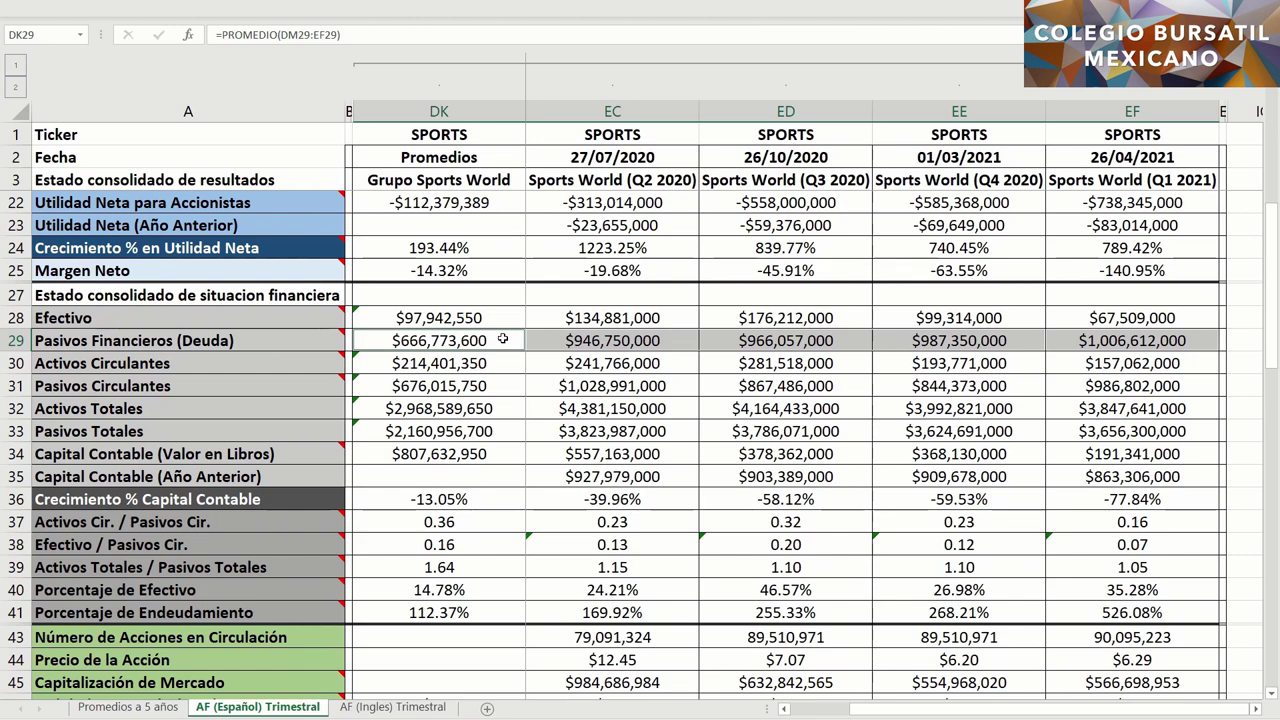
key("ctrl+z")
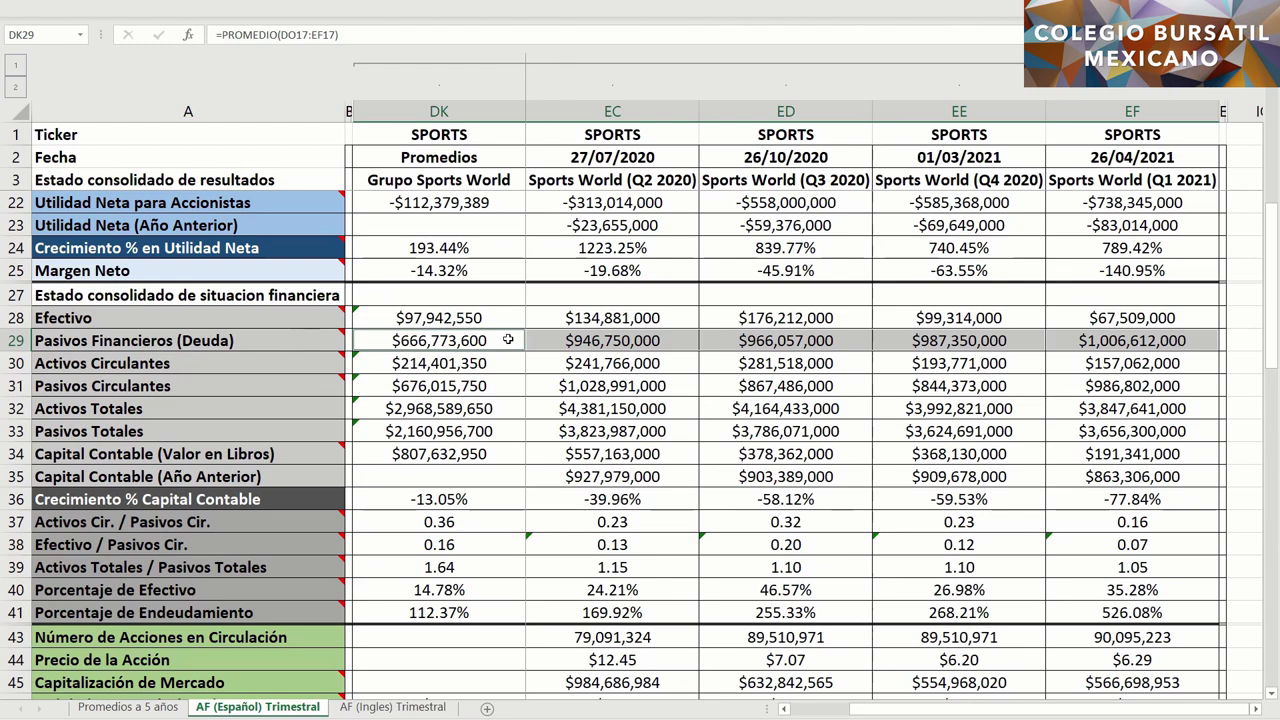
Relate the financial debt to annual Gastos netos por Intereses, reviewing the average and all four quarters through Q1 2021
scroll(508, 340, "up", 3)
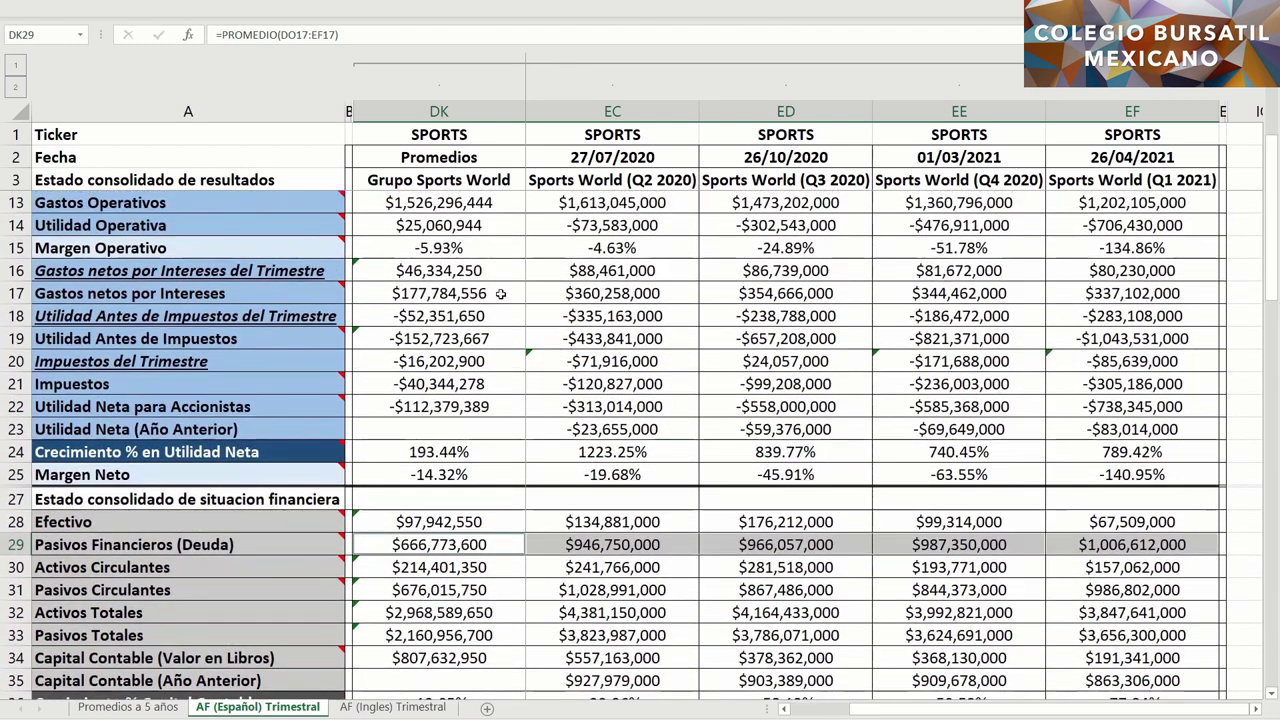
left_click(502, 293)
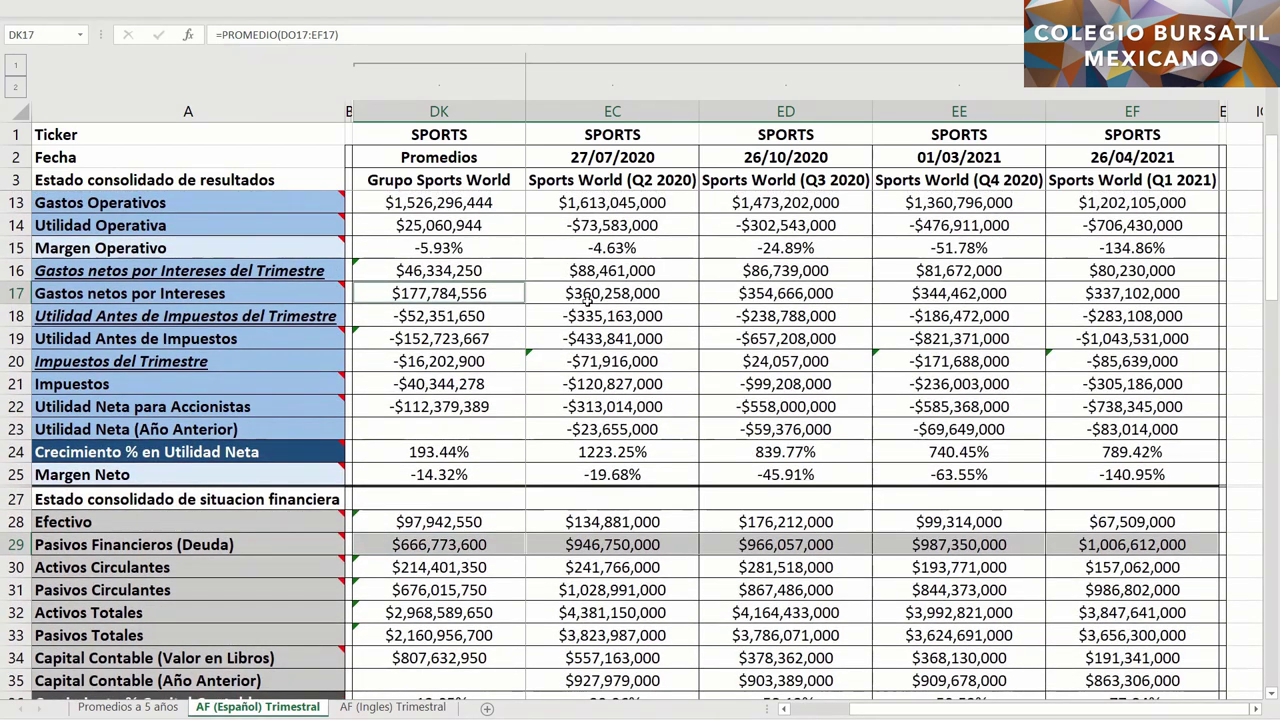
left_click_drag(588, 298, 1062, 298)
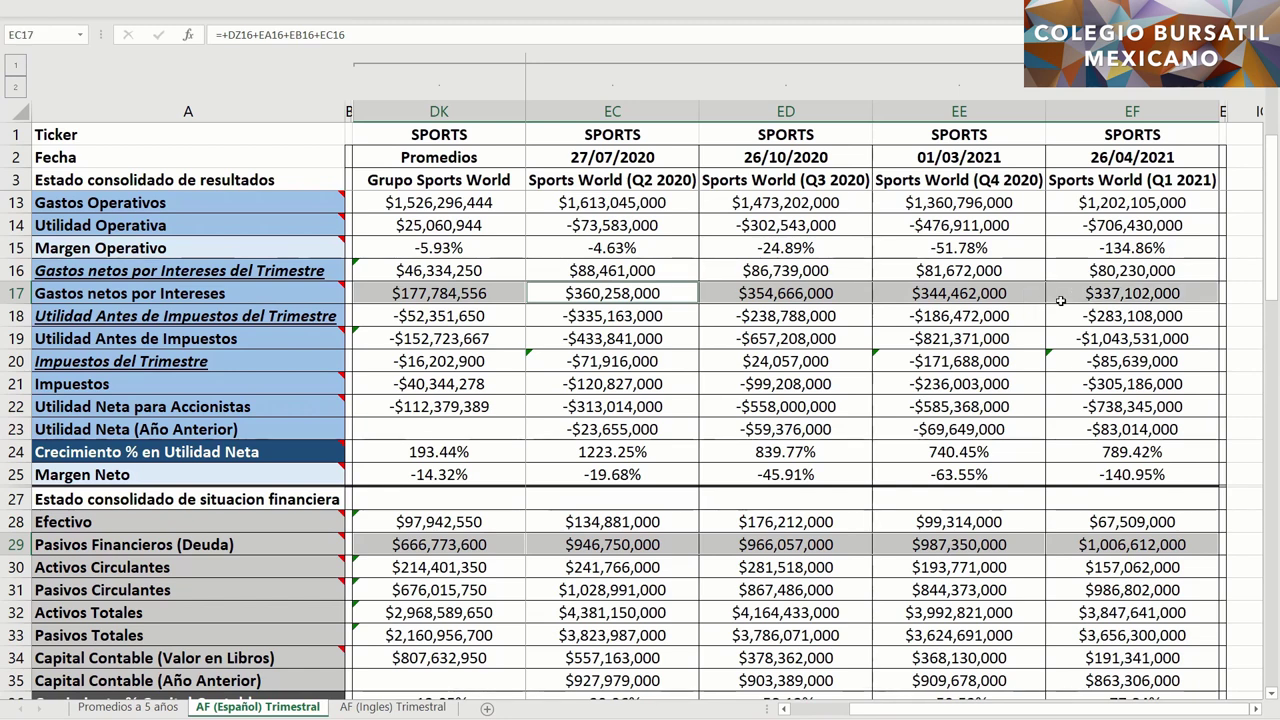
Compare Pasivos Circulantes for Q1 2021 with the three previous quarters and the average
scroll(1060, 300, "down", 2)
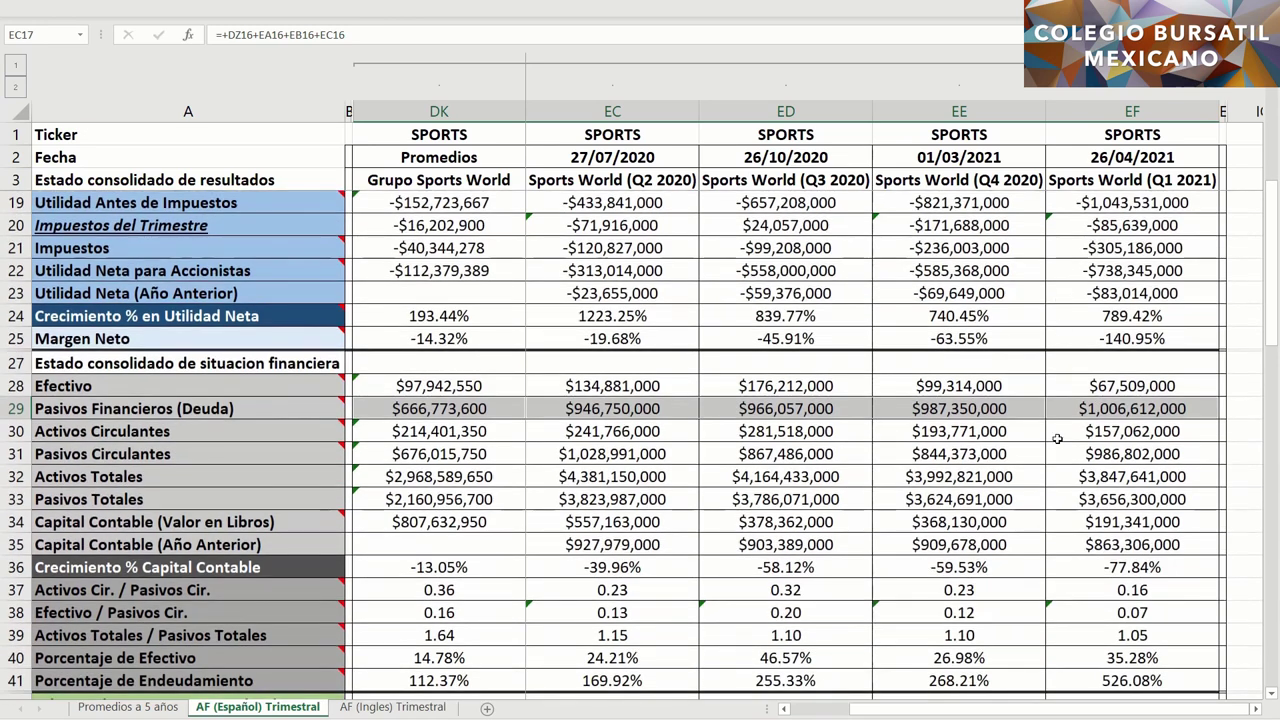
left_click(1061, 455)
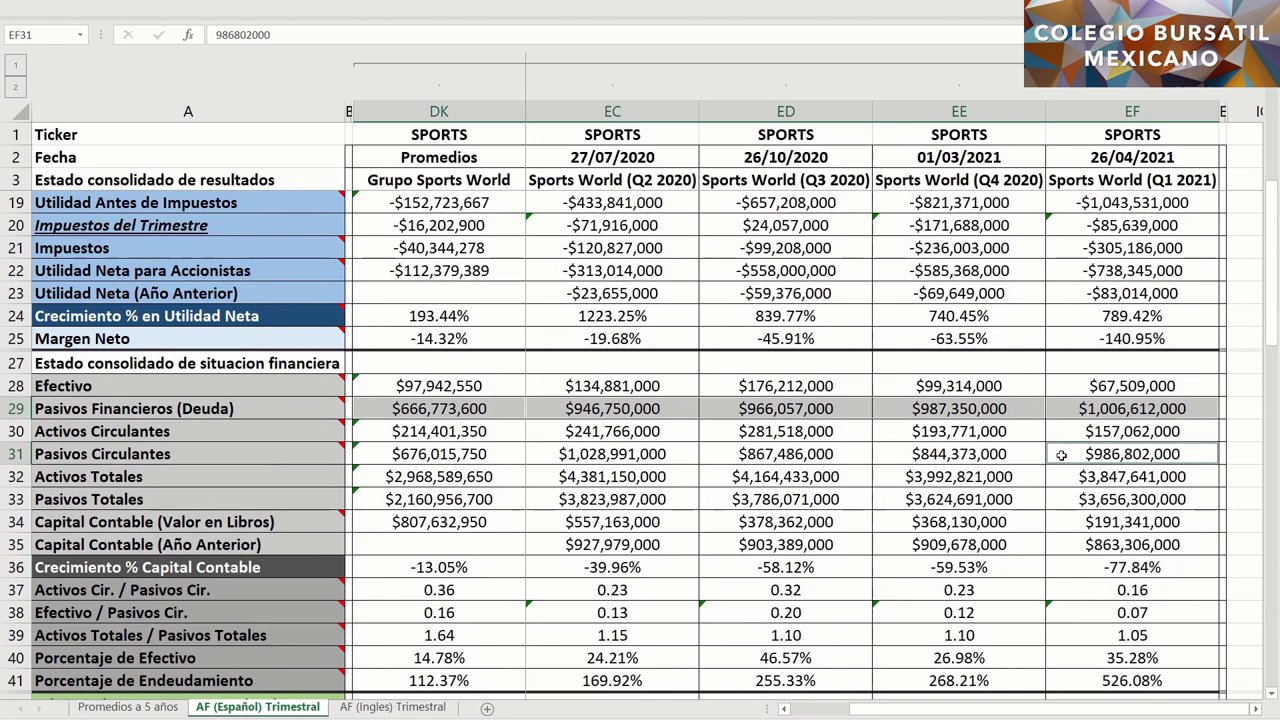
left_click_drag(980, 454, 790, 441)
left_click(494, 451)
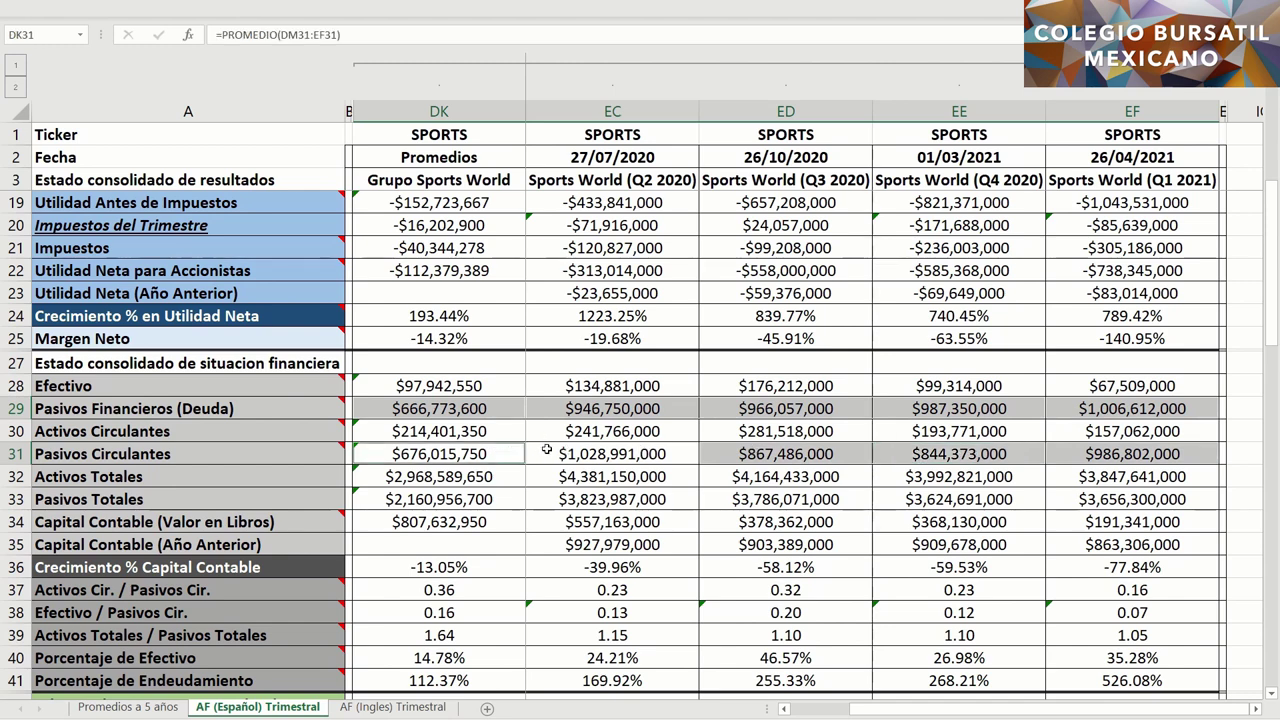
left_click(544, 451)
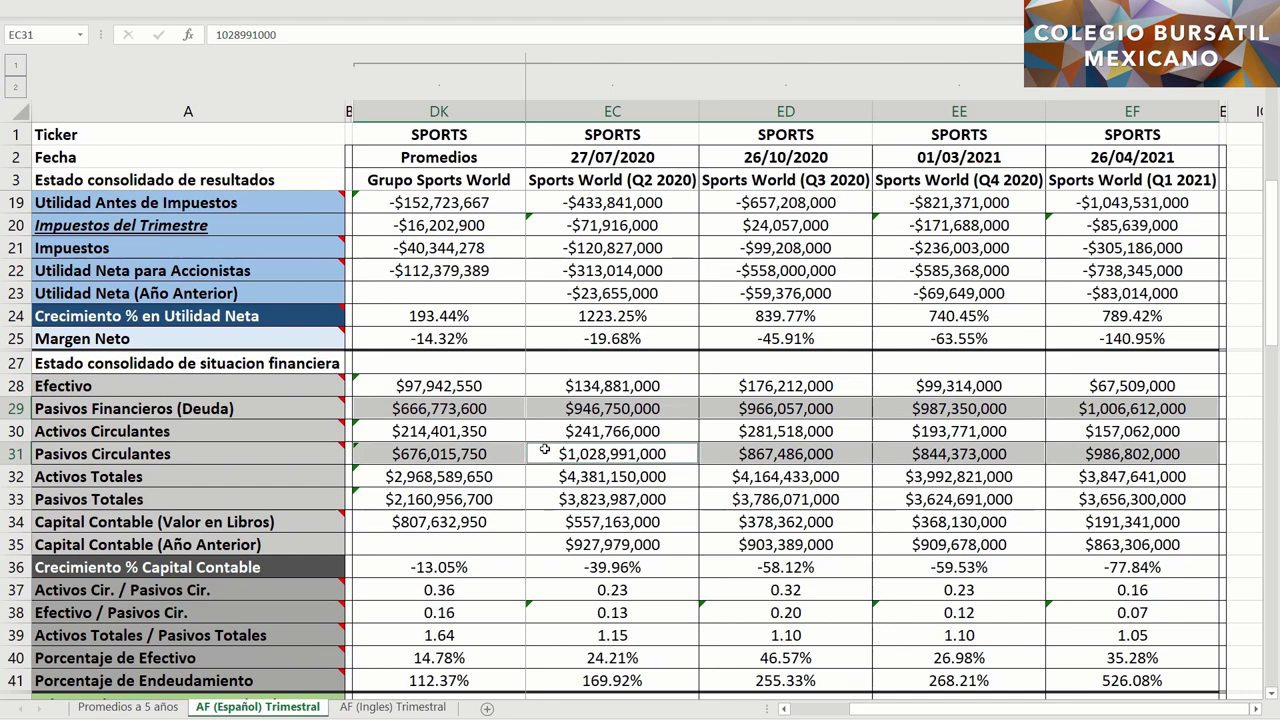
Compare Pasivos Totales for Q1 2021 with the three previous quarters and the average
left_click(1067, 500)
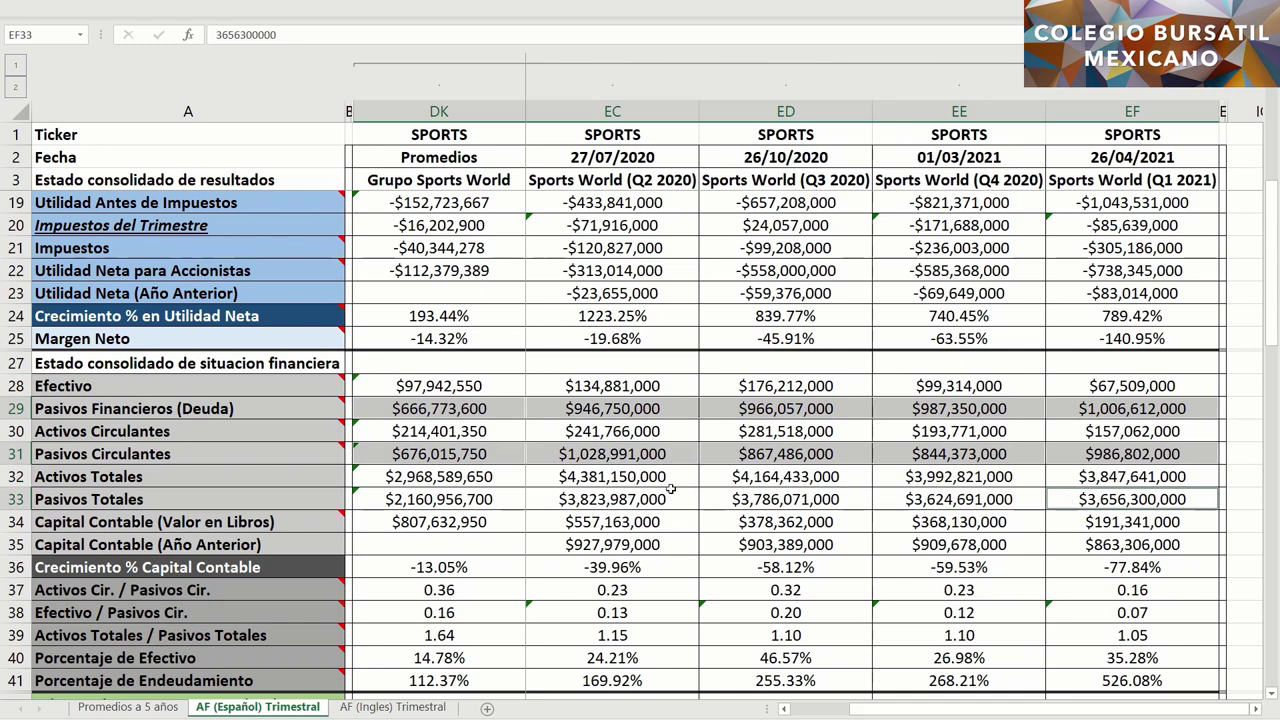
left_click_drag(677, 498, 715, 501)
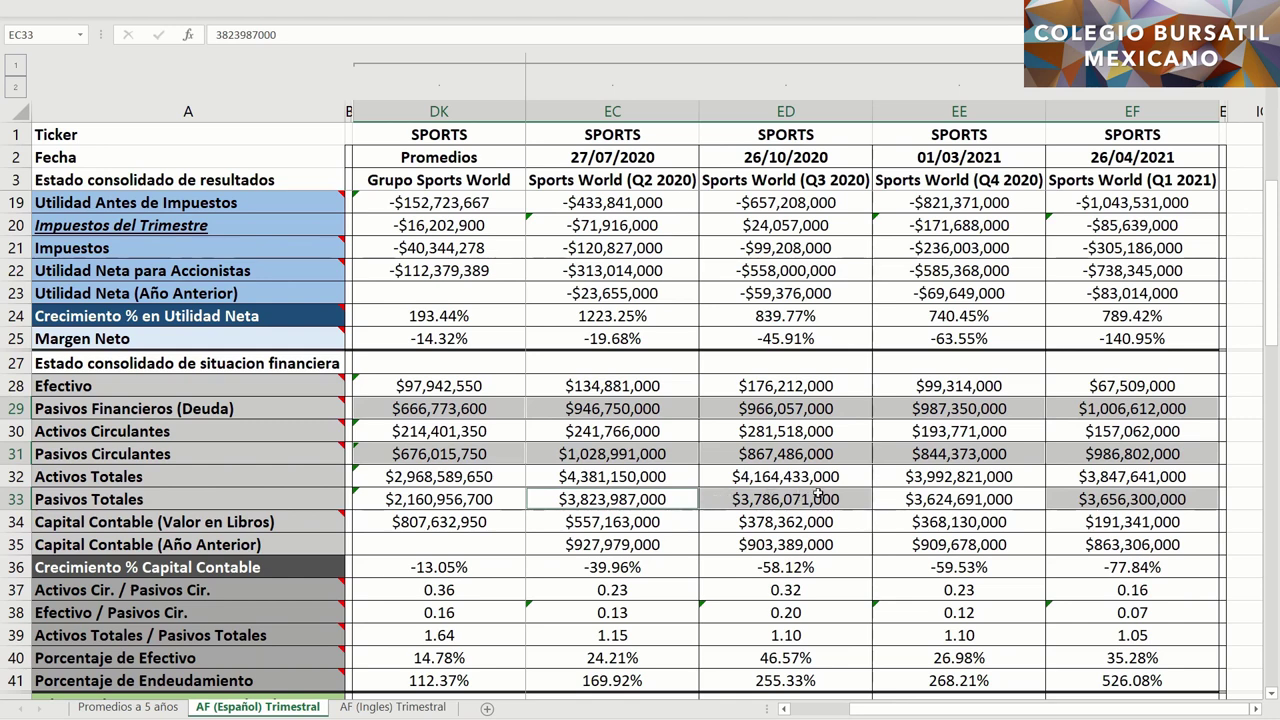
left_click(893, 496)
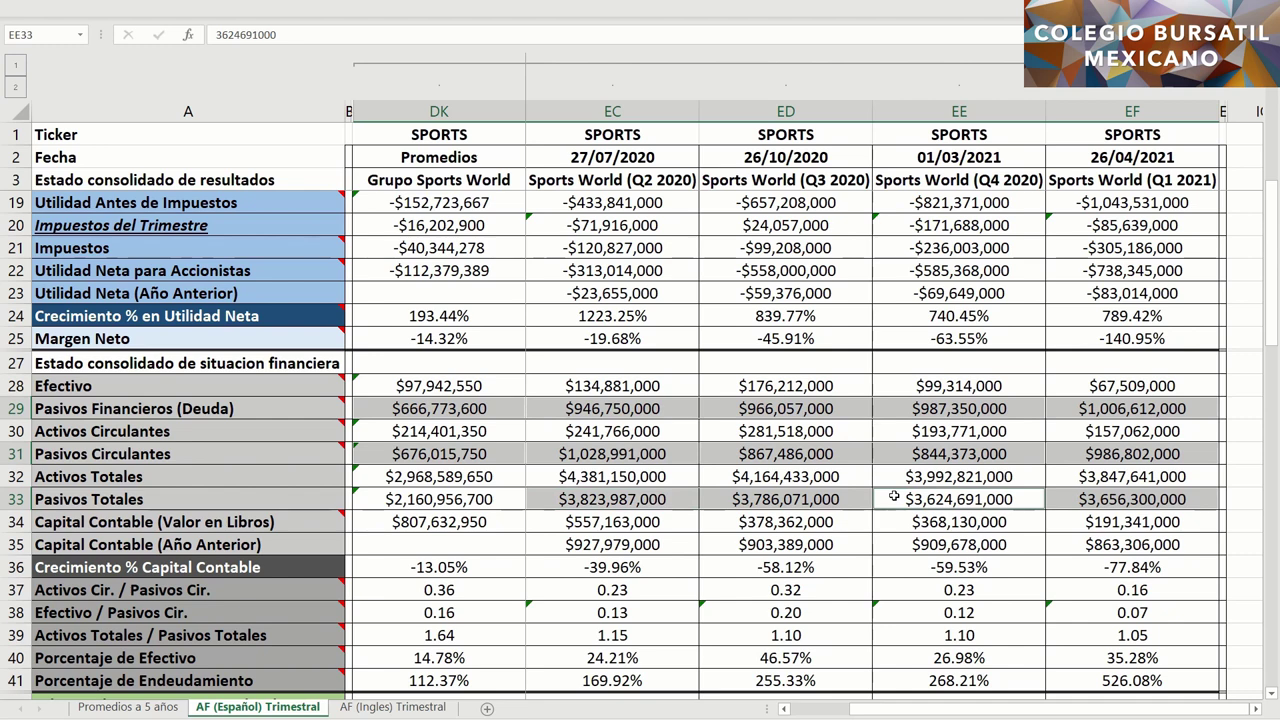
left_click(496, 498)
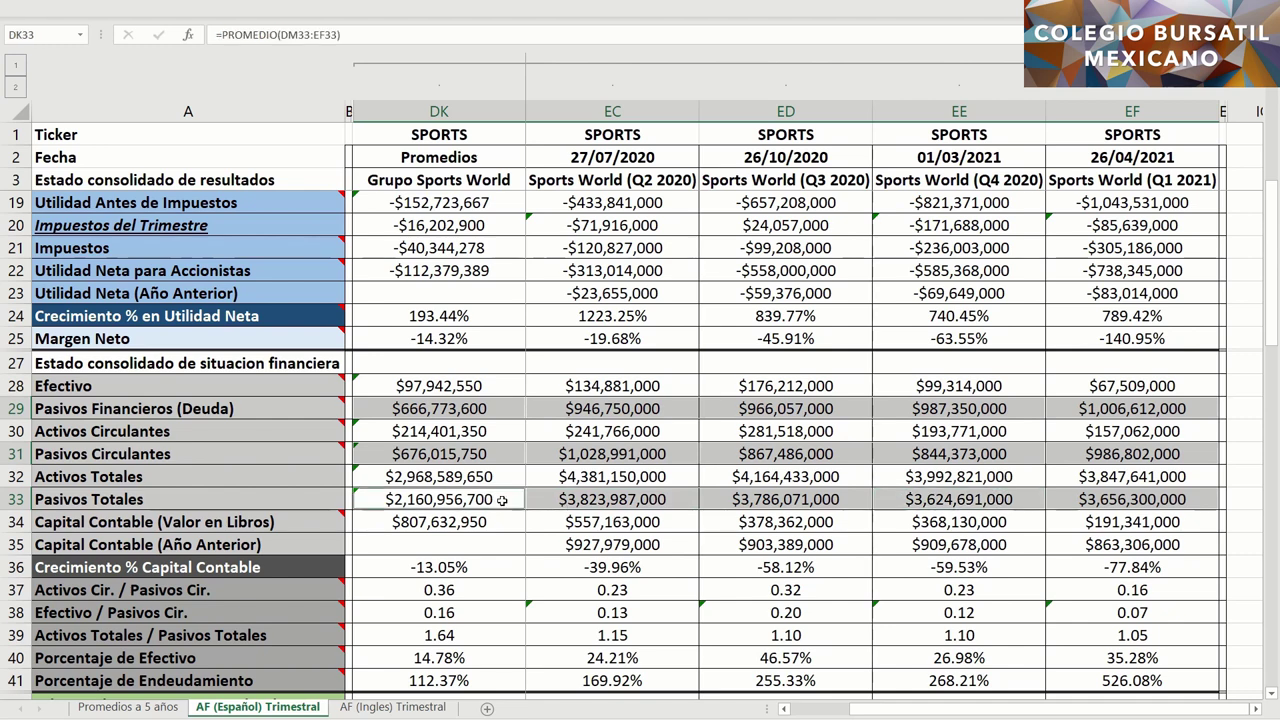
Relate Q1 2021 Activos Totales and Pasivos Totales to Capital Contable, and compare that equity with the three previous quarters and the average
left_click(1062, 477)
left_click(1061, 498)
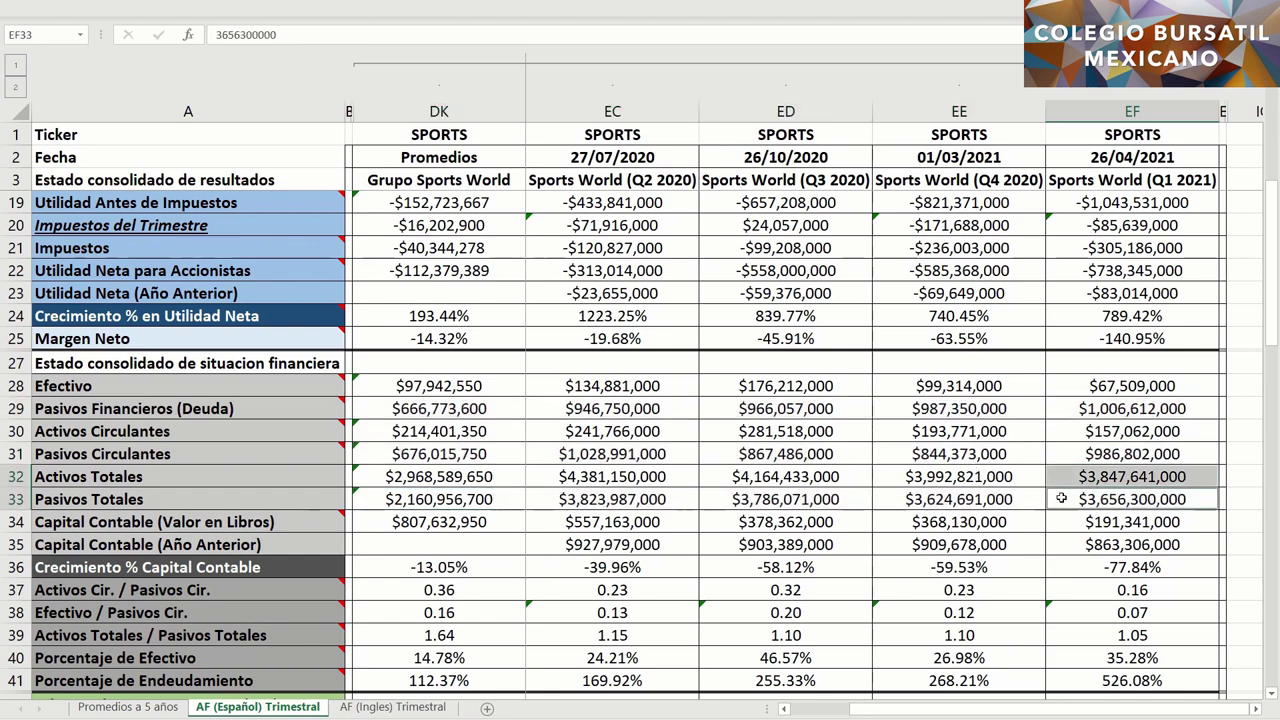
left_click(1064, 522)
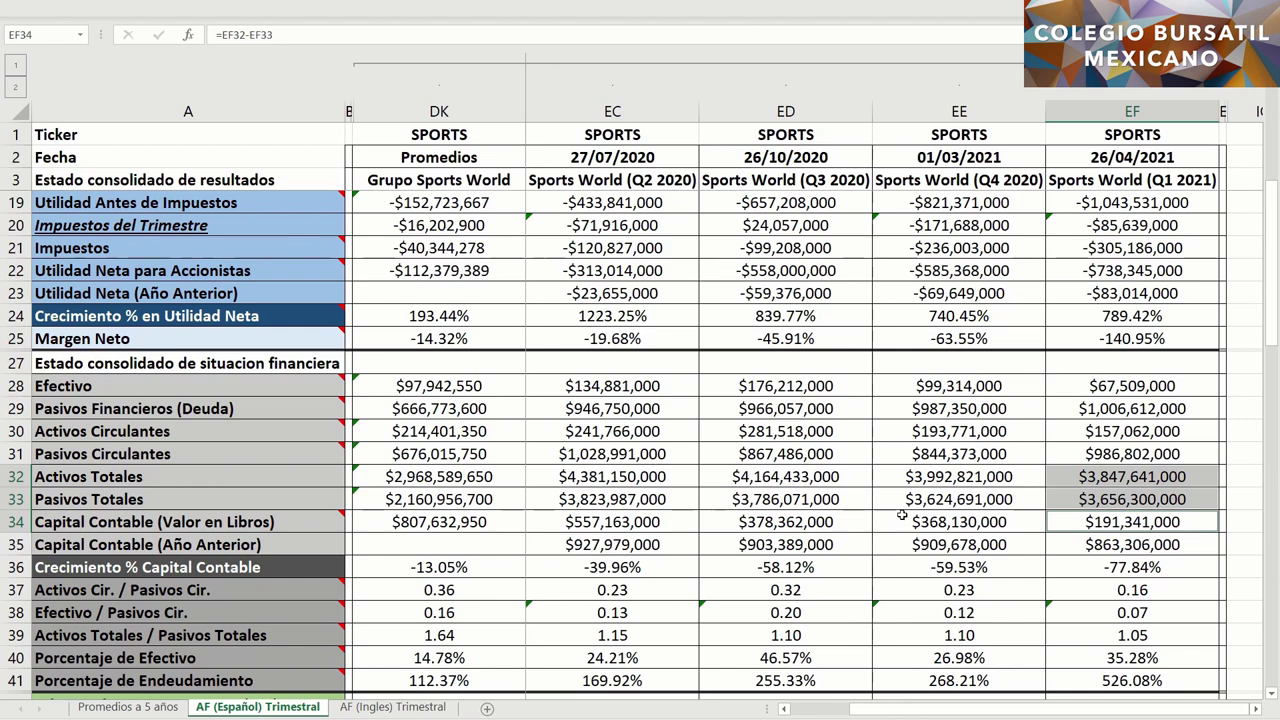
left_click_drag(901, 519, 679, 522)
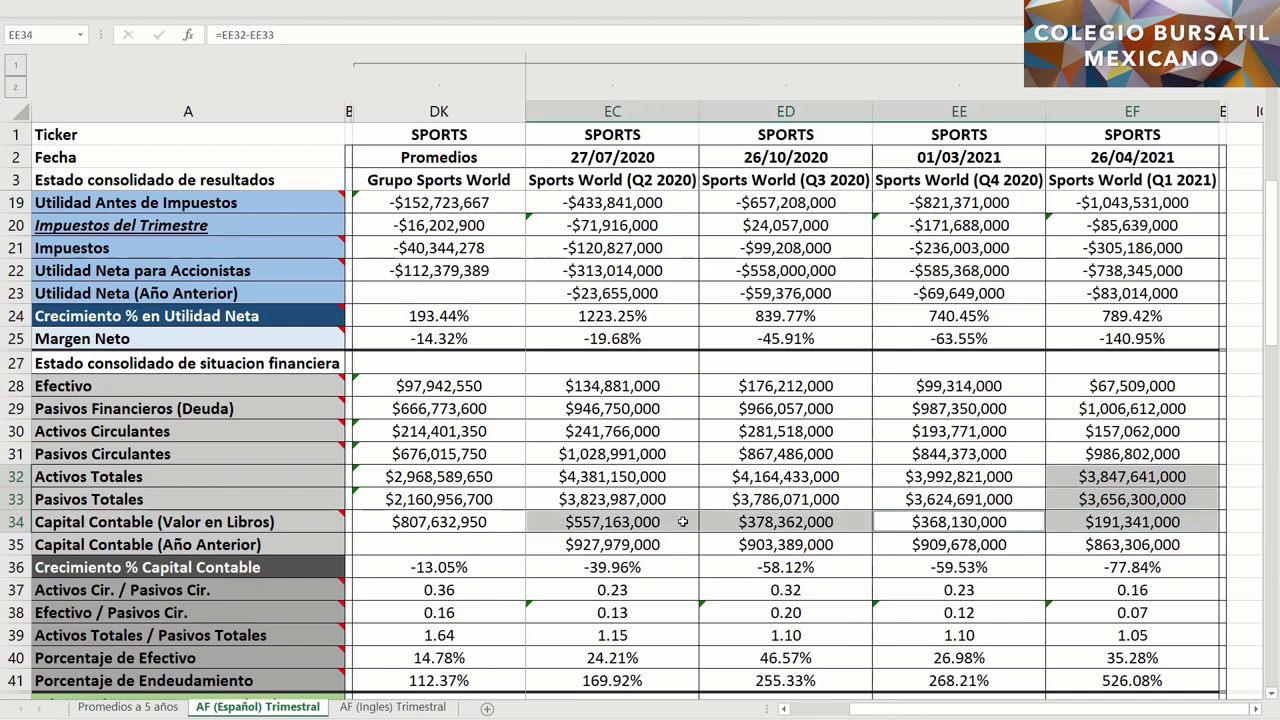
left_click(505, 521)
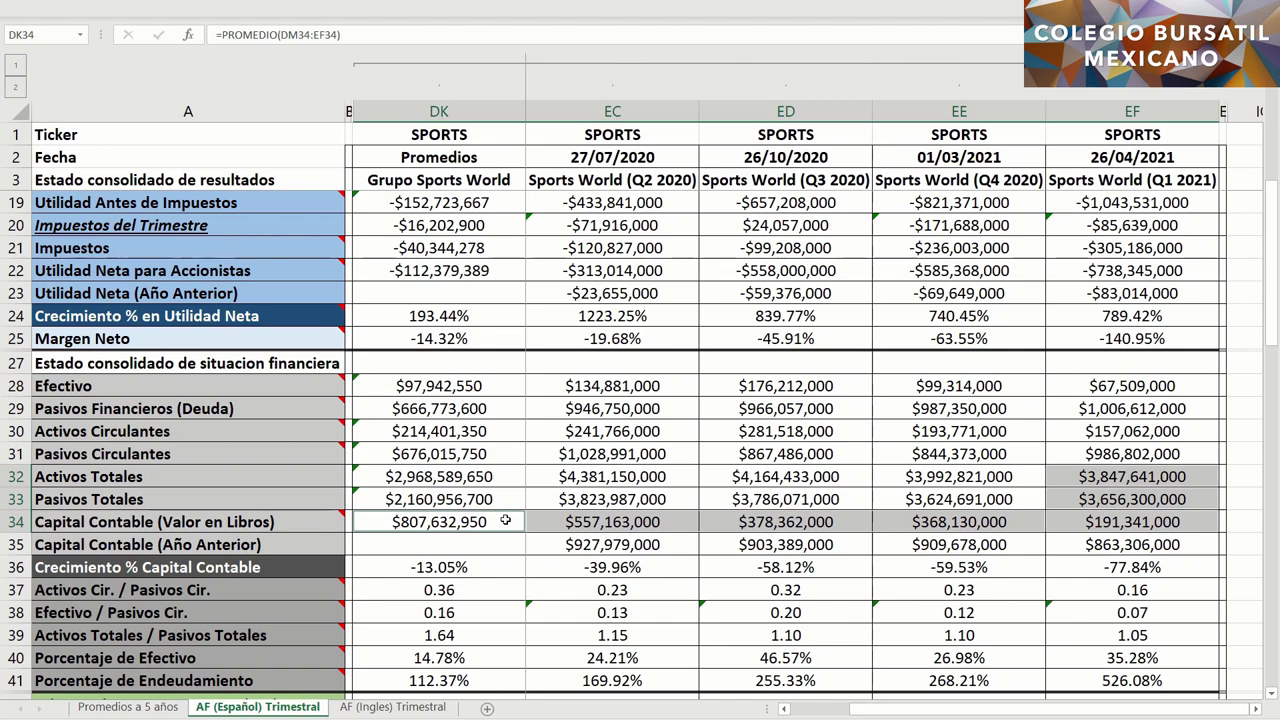
Check Q1 2021 Capital Contable (Año Anterior) and compare Crecimiento % Capital Contable with the three previous quarters and the average
left_click(1070, 547)
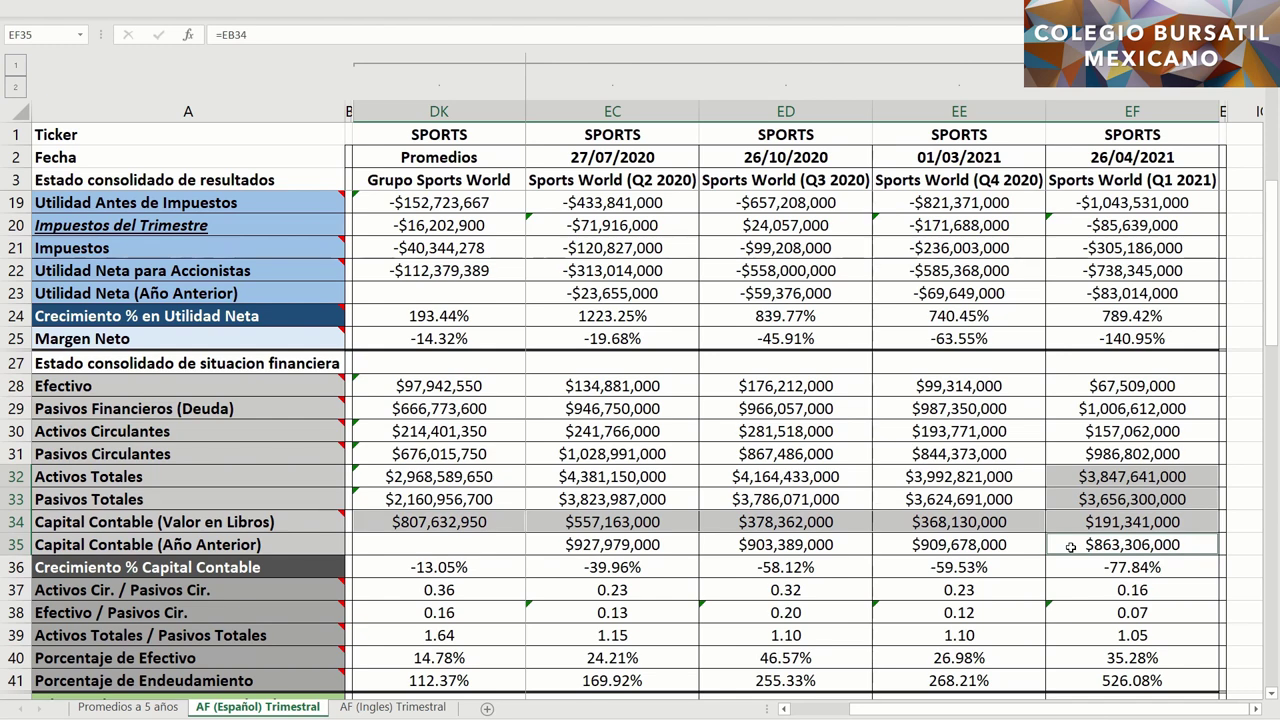
left_click(1067, 570)
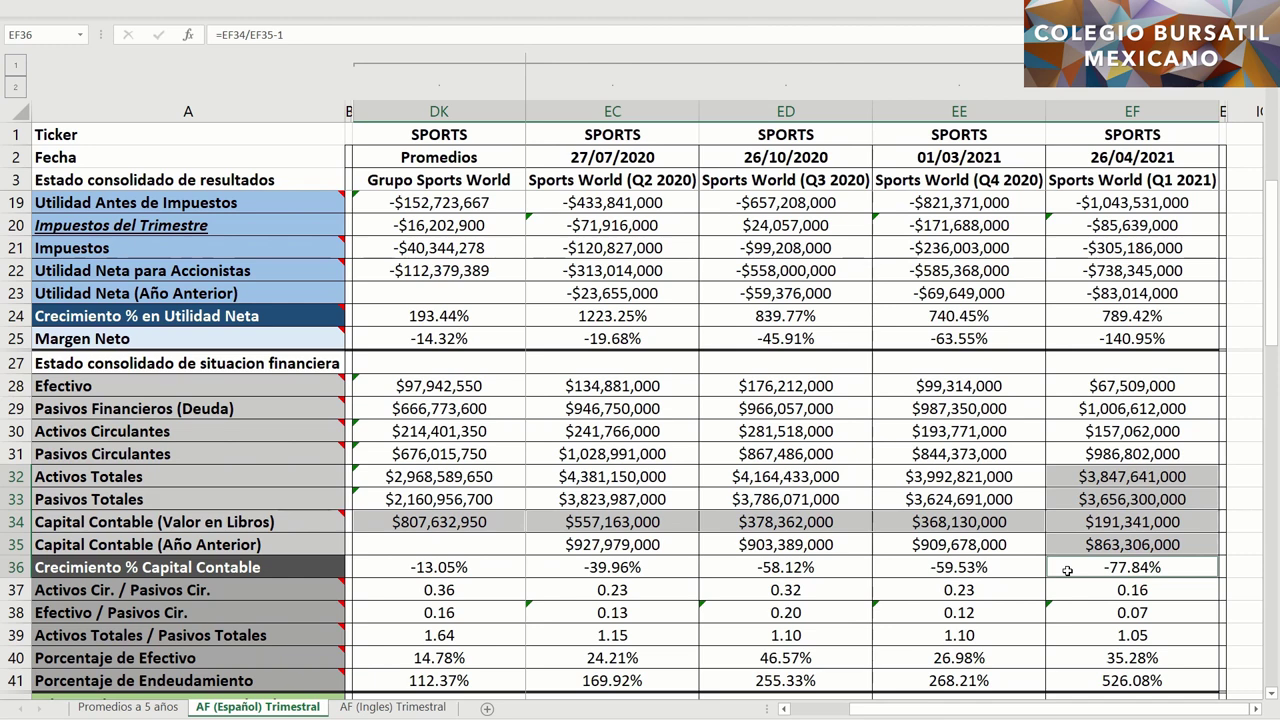
left_click_drag(1016, 572, 632, 560)
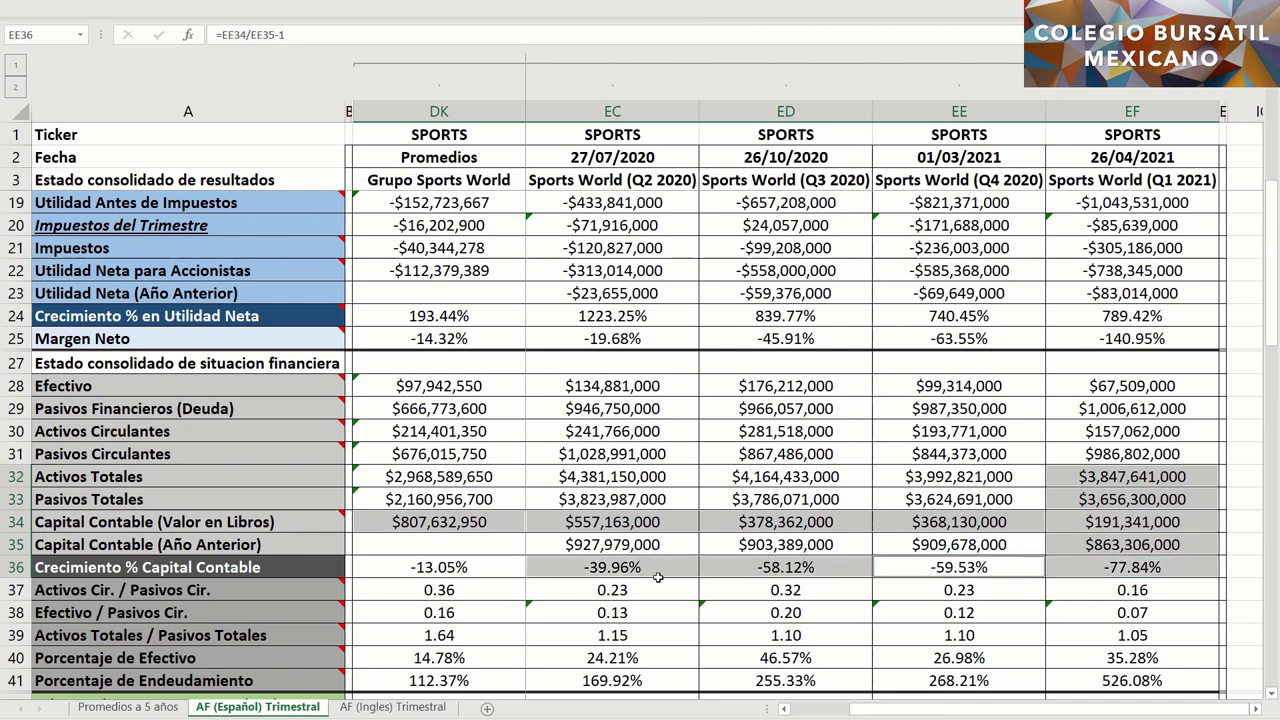
left_click(476, 568, "ctrl")
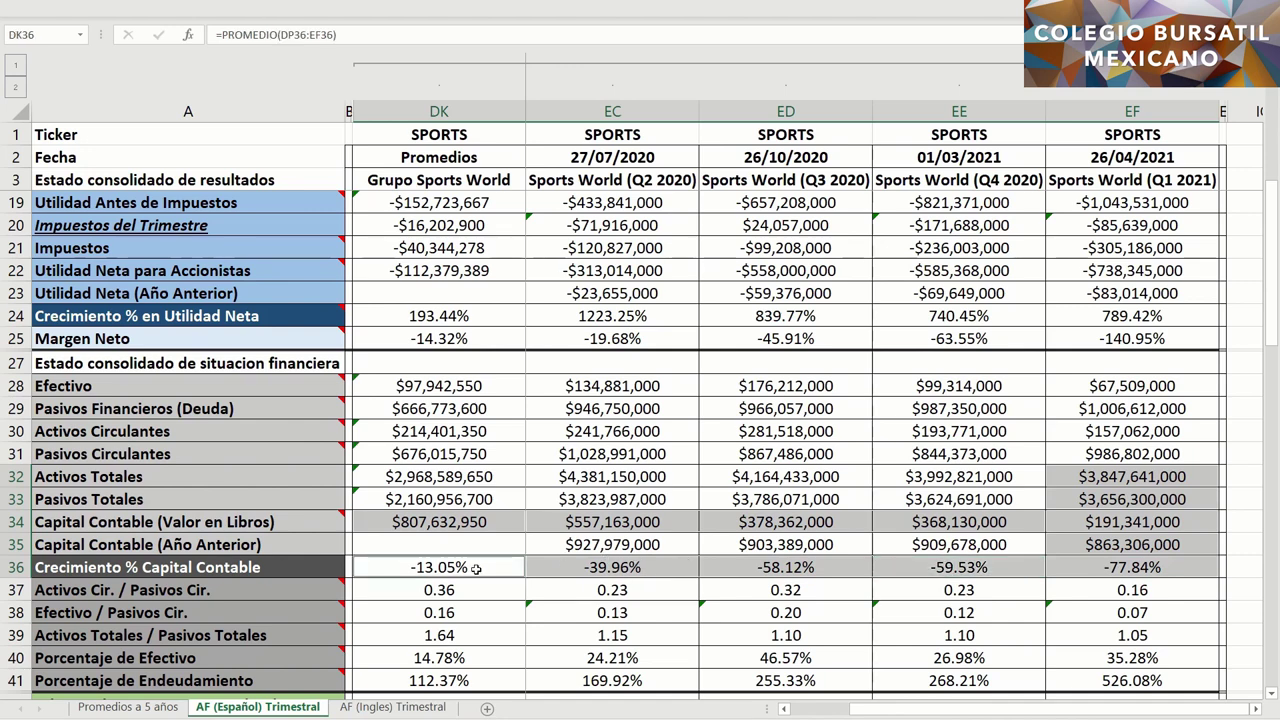
Review the Q1 2021 financial position figures and compare the five ratios from Activos Cir. / Pasivos Cir. to Porcentaje de Endeudamiento with their averages
left_click(1075, 385)
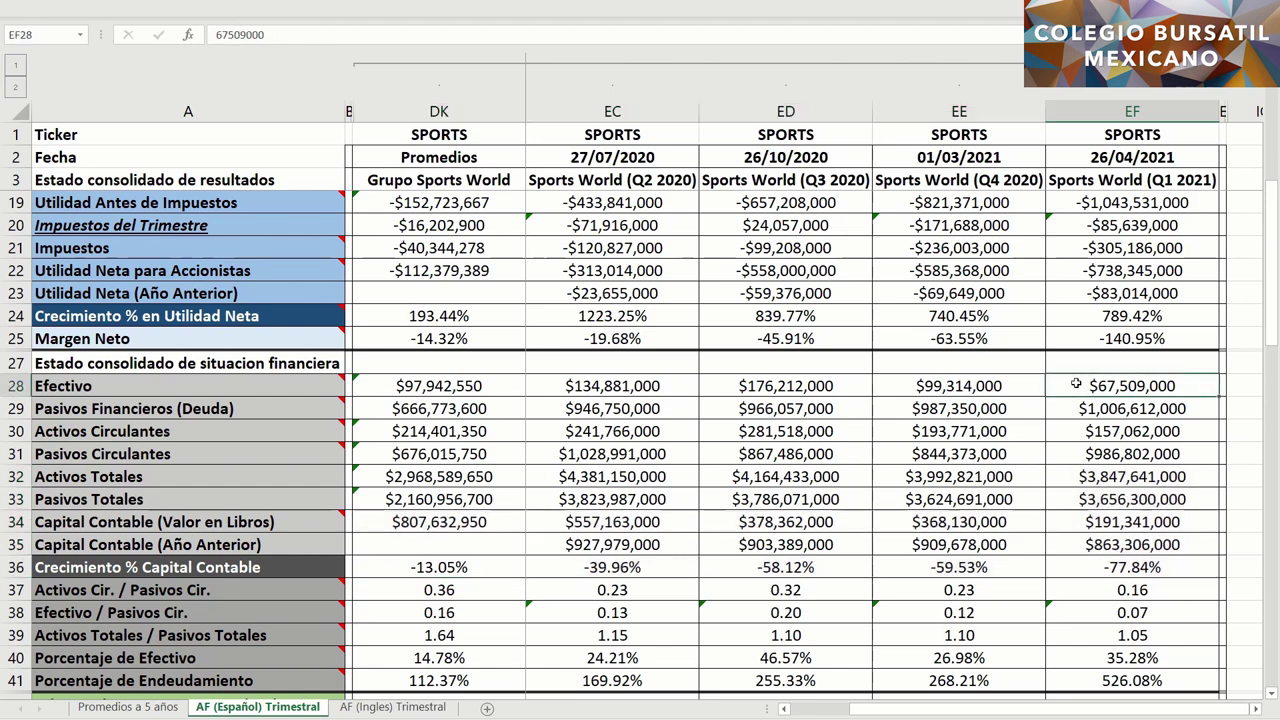
left_click_drag(1075, 383, 1067, 567)
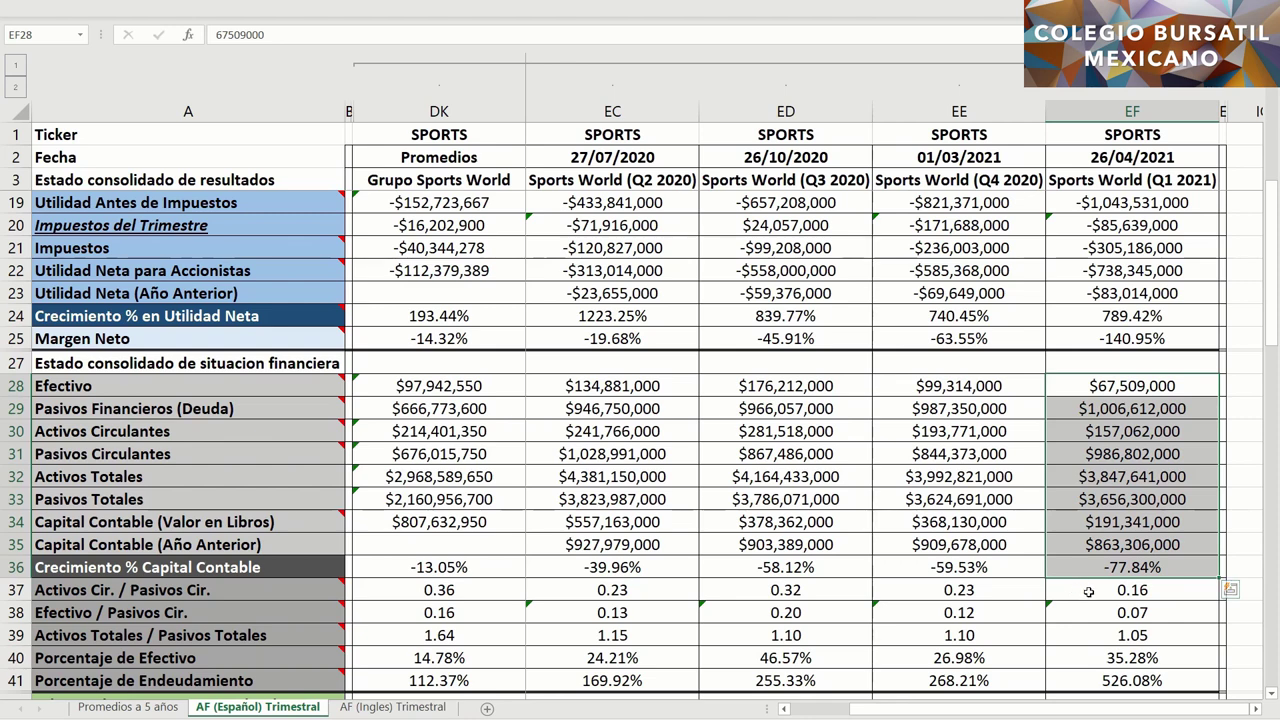
left_click(1088, 592)
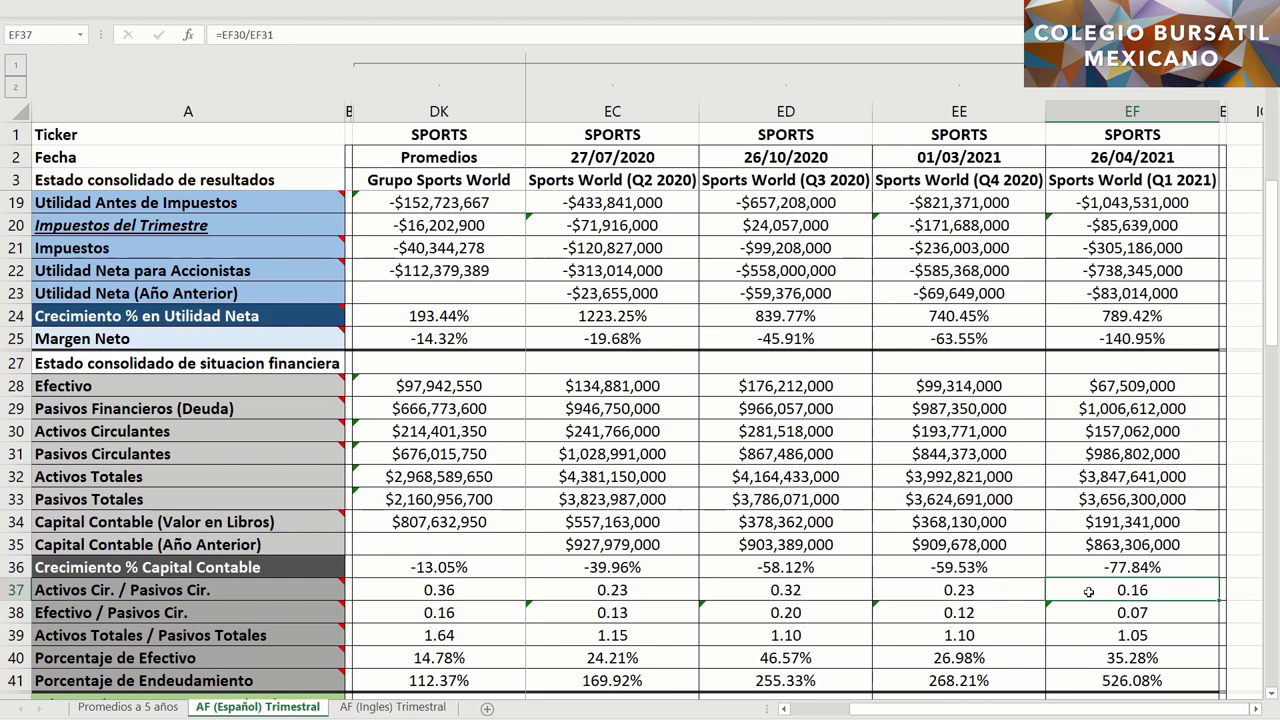
left_click(1076, 612)
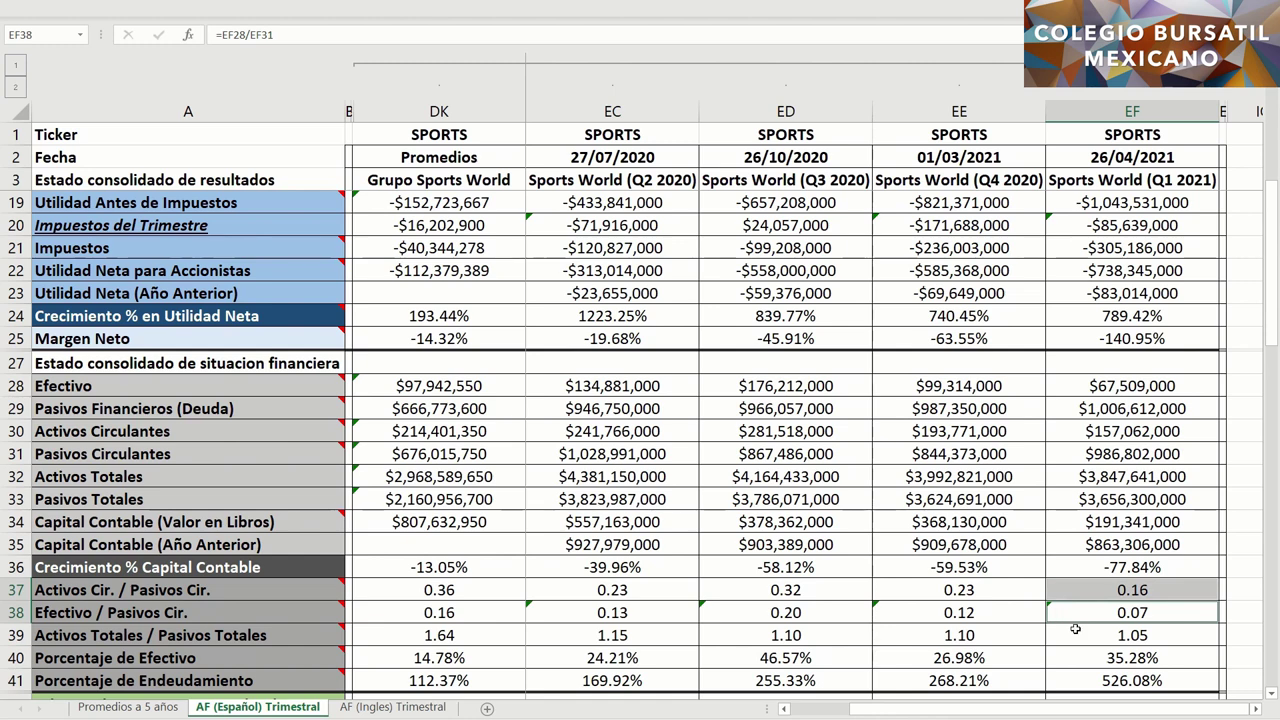
left_click(1079, 637)
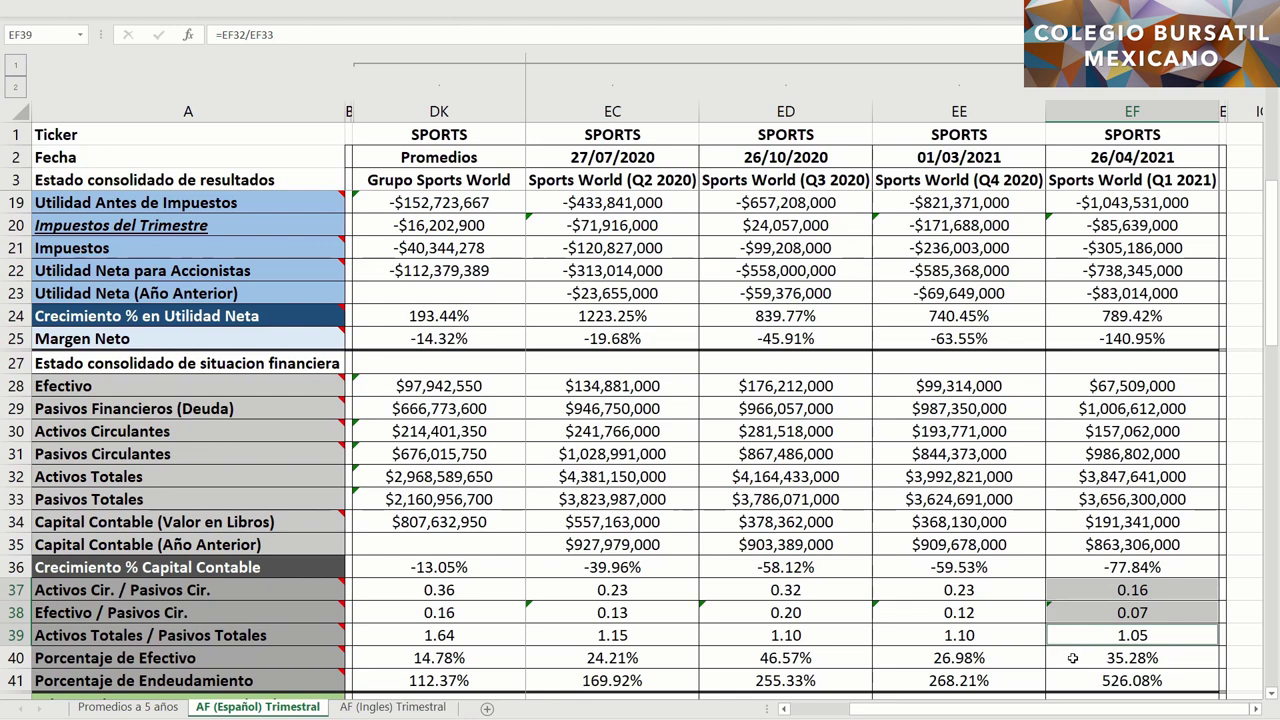
left_click(1072, 658)
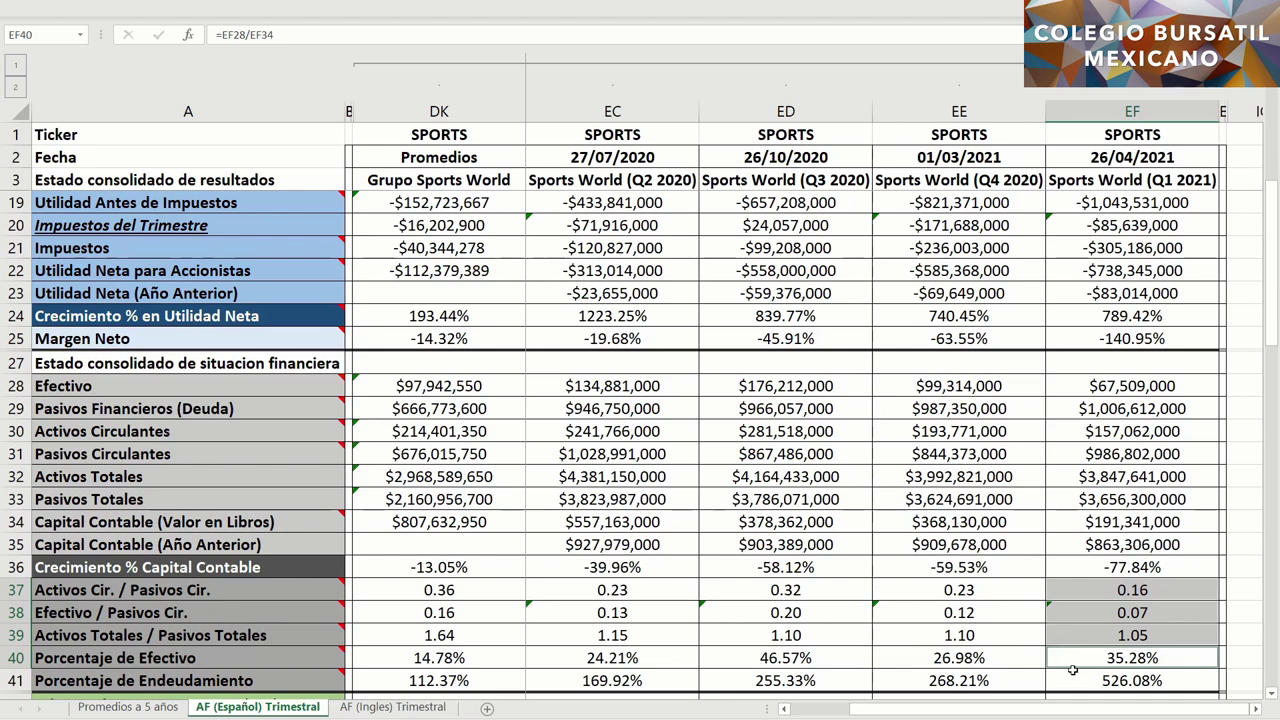
left_click(1067, 680)
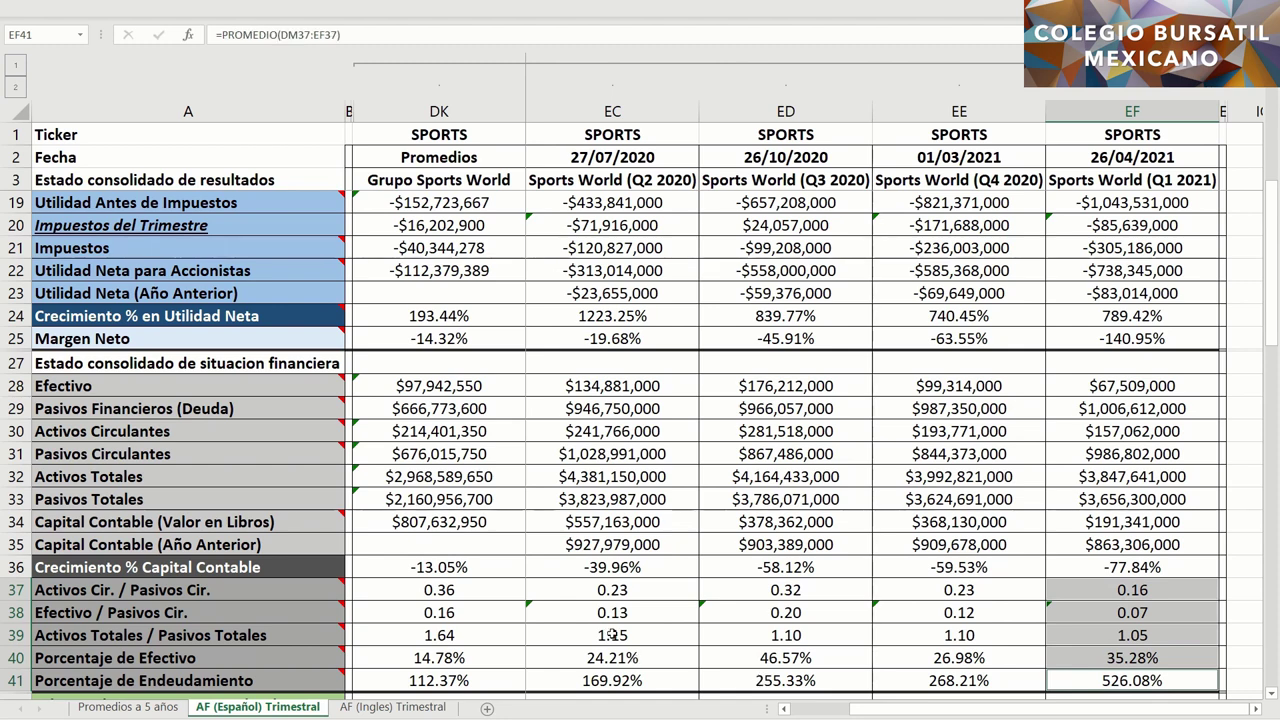
left_click_drag(499, 591, 497, 673)
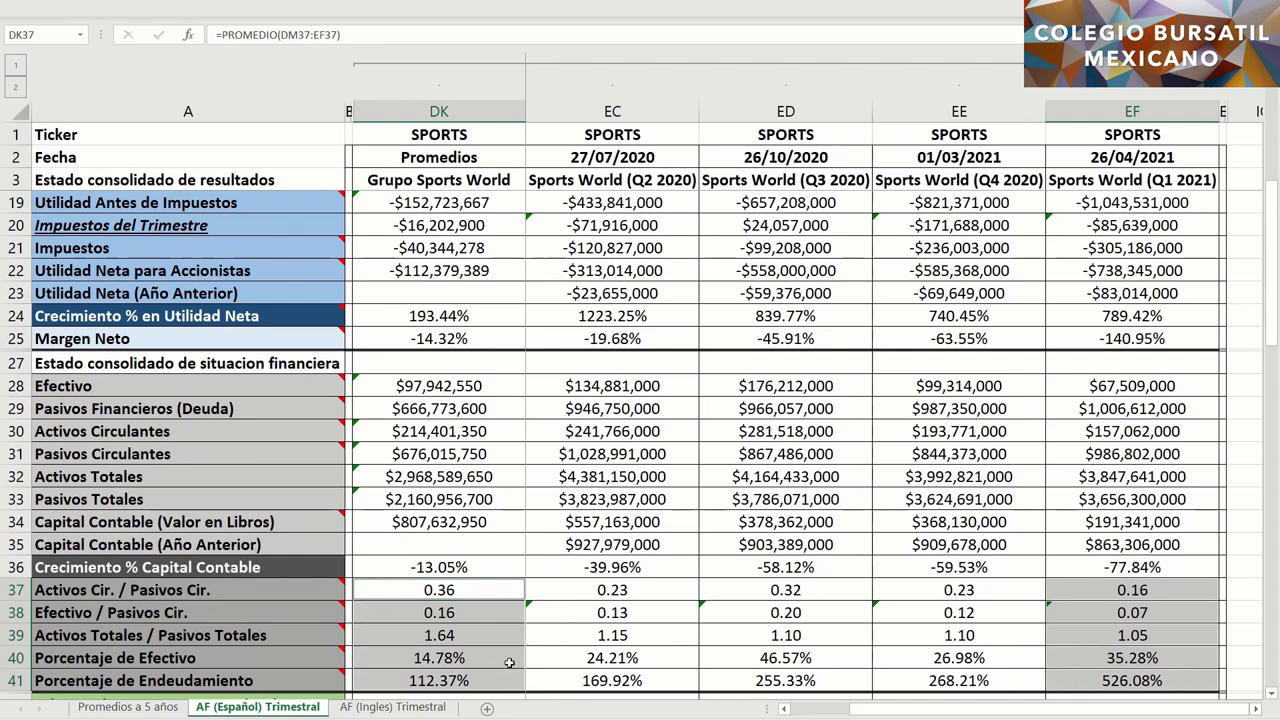
Review Q1 2021 Número de Acciones en Circulación, Precio de la Acción and the resulting Capitalización de Mercado
scroll(509, 663, "down", 5)
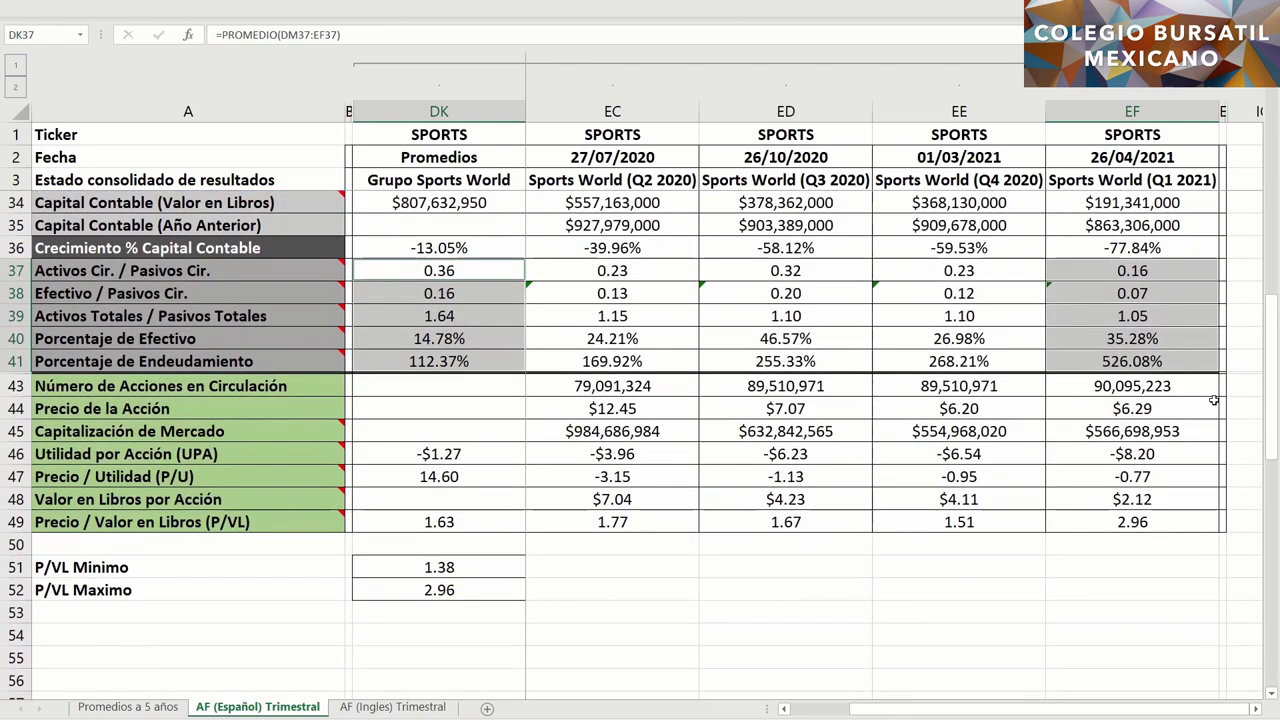
scroll(1179, 407, "up", 1)
left_click(1183, 453)
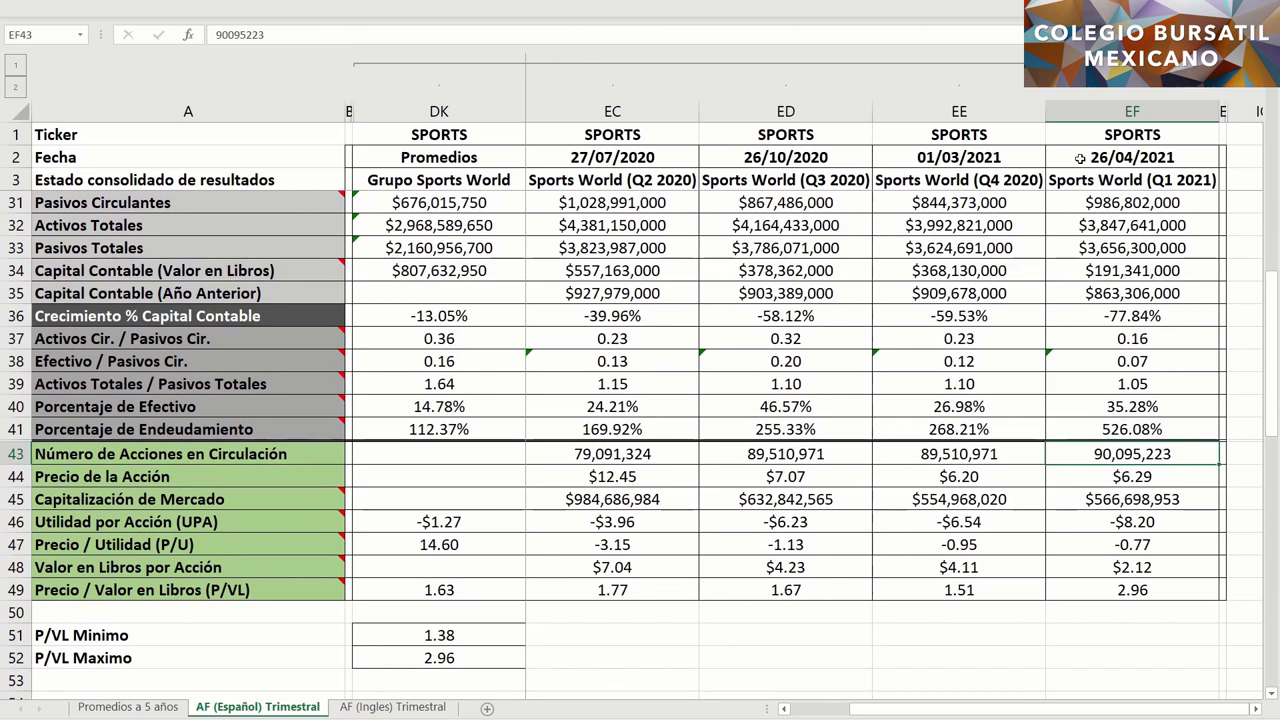
left_click(1082, 477)
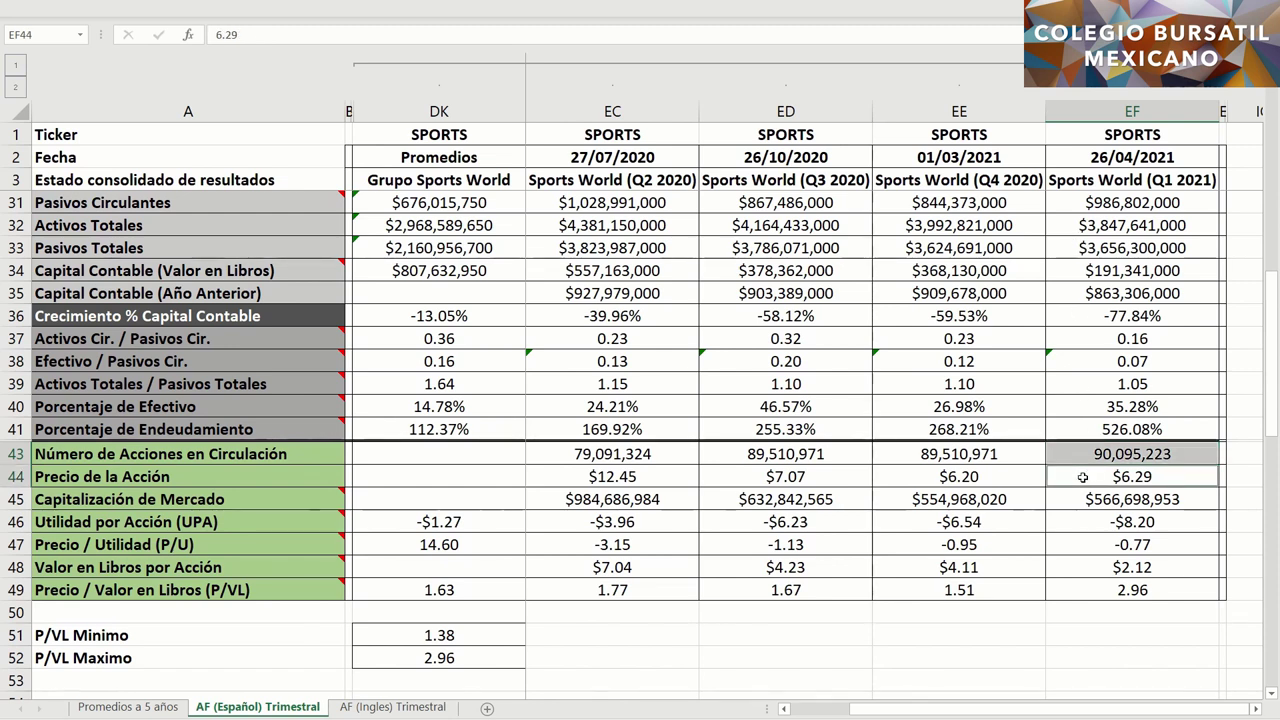
left_click(1068, 497, "ctrl")
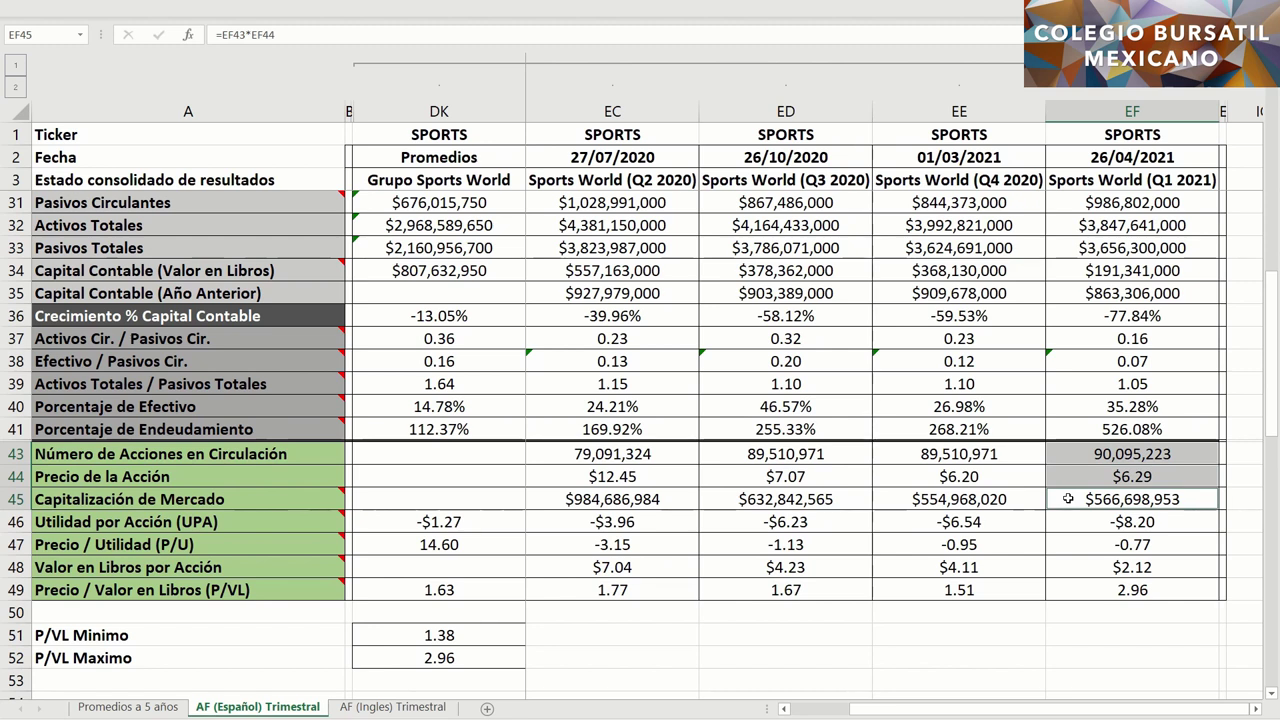
Relate Q1 2021 Capital Contable to Valor en Libros por Acción and the Precio / Valor en Libros (P/VL) ratio
left_click(1065, 270)
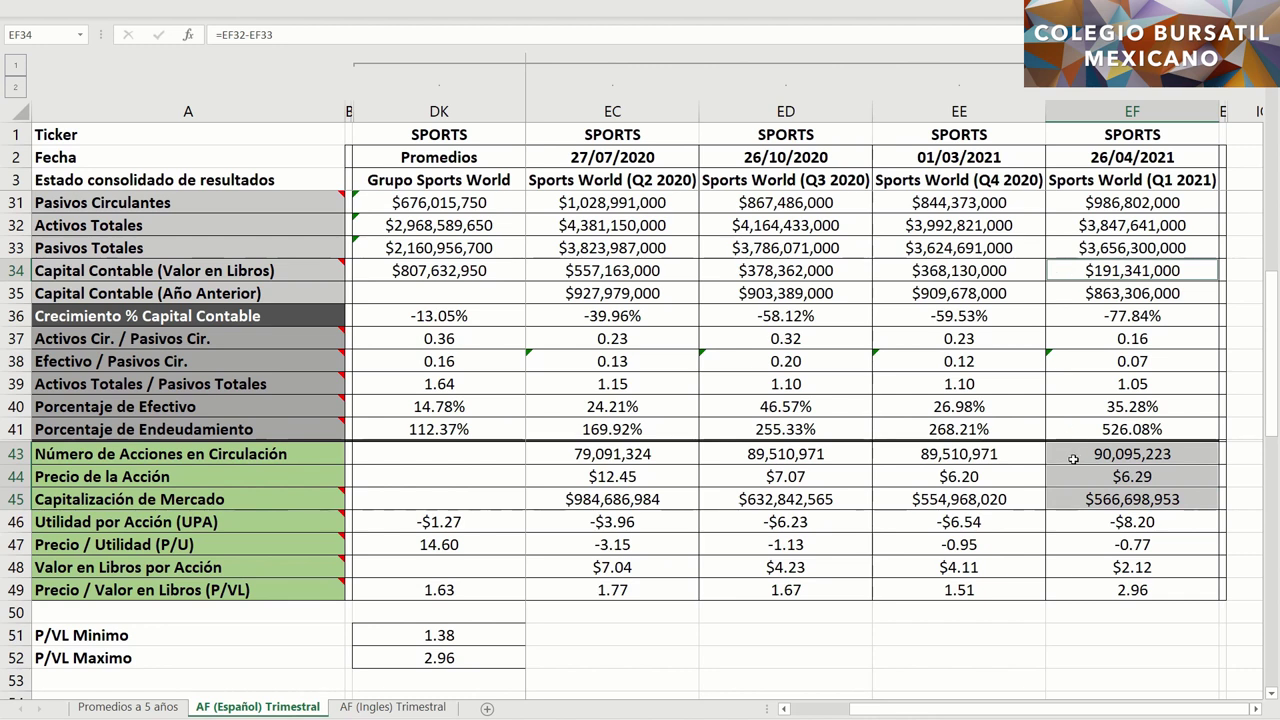
left_click(1068, 567)
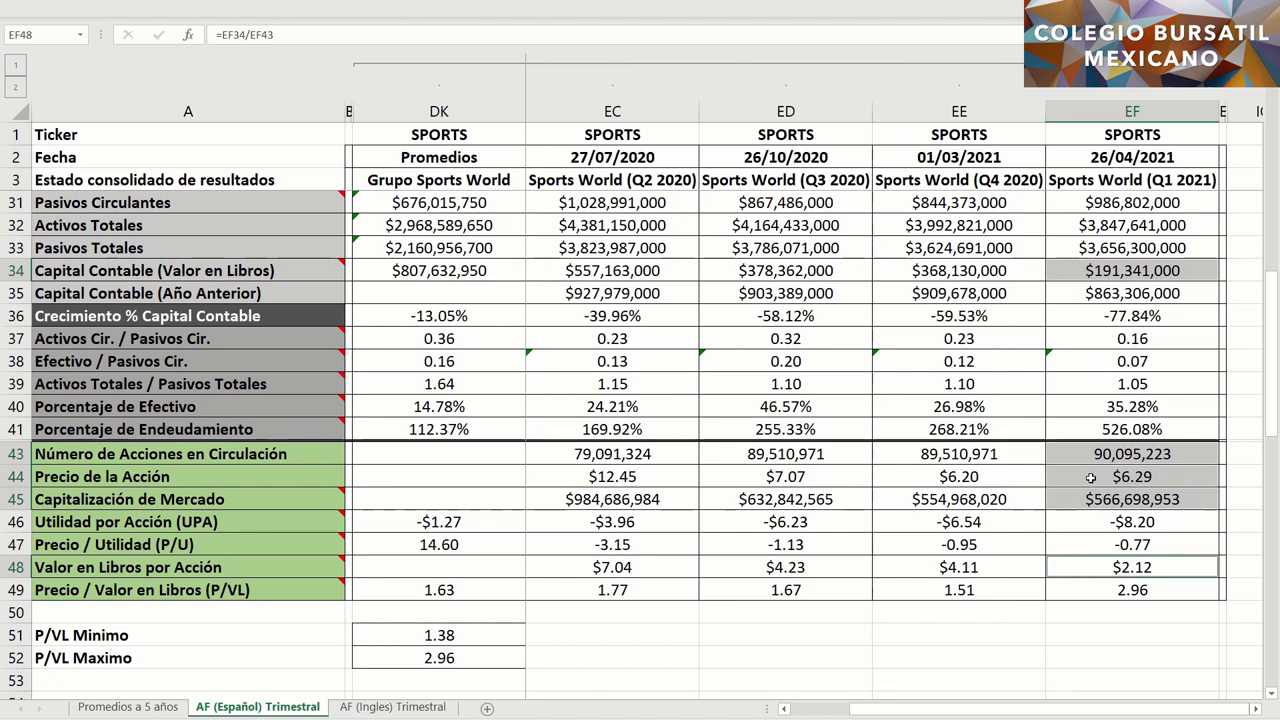
left_click(1072, 588, "ctrl")
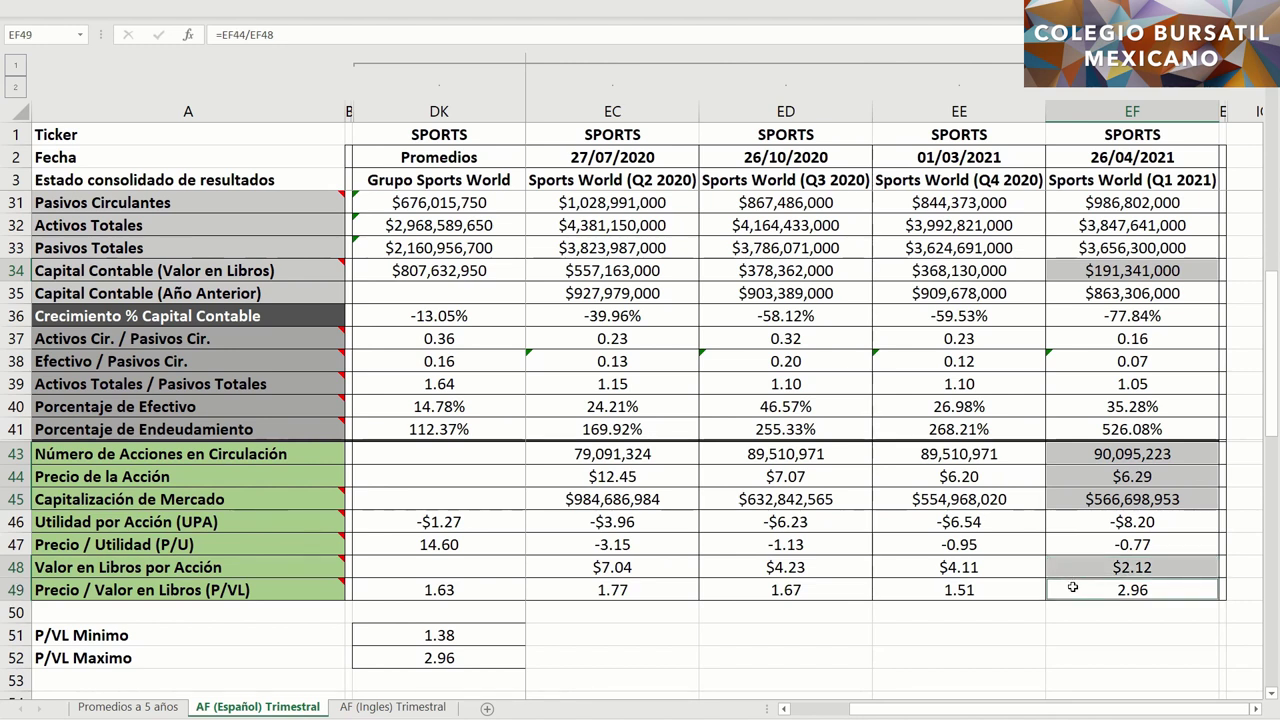
Compare the Q1 2021 P/VL with its average, P/VL Minimo and P/VL Maximo, and check the Q2 2020 share price
left_click(508, 590, "ctrl")
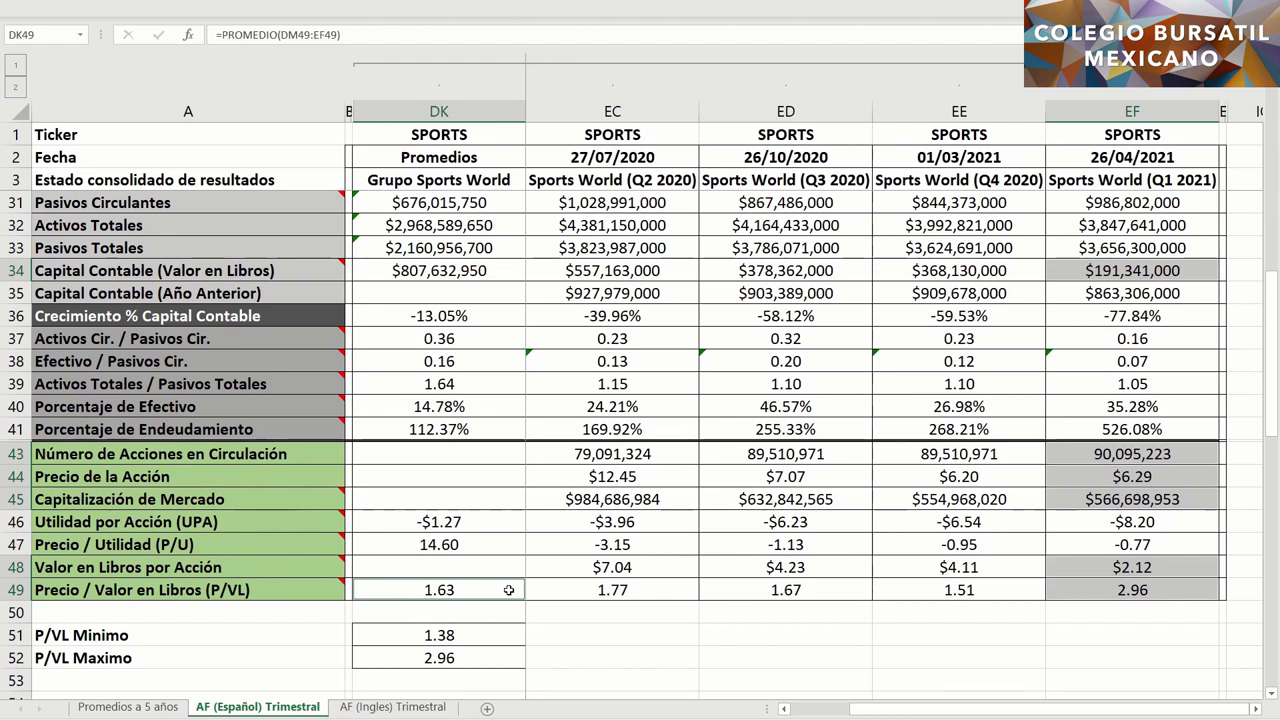
left_click(494, 637, "ctrl")
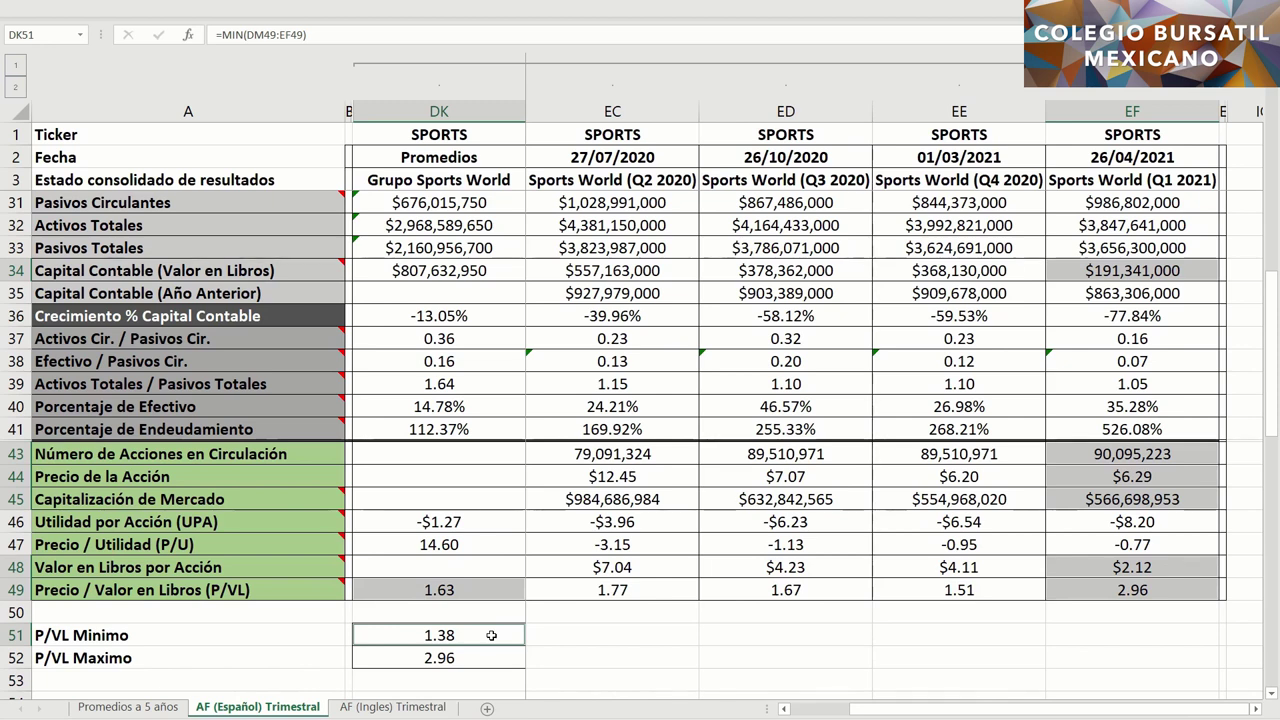
left_click(490, 658, "ctrl")
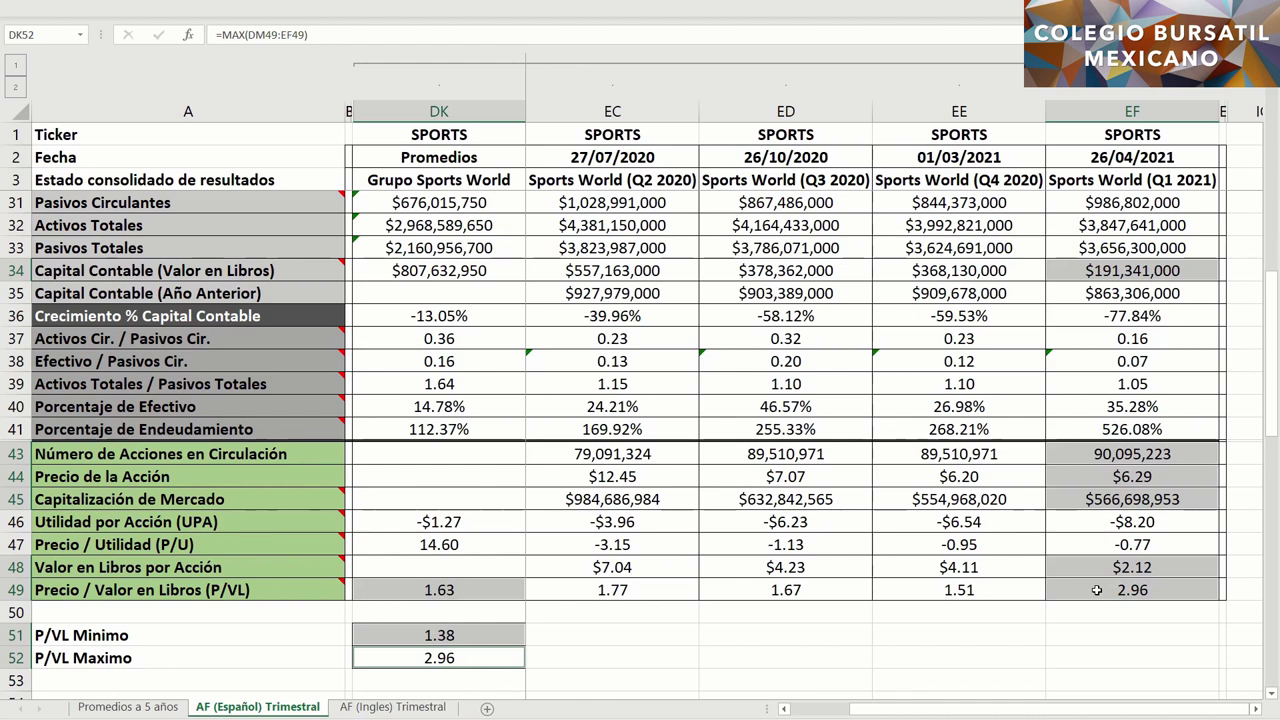
left_click(664, 478)
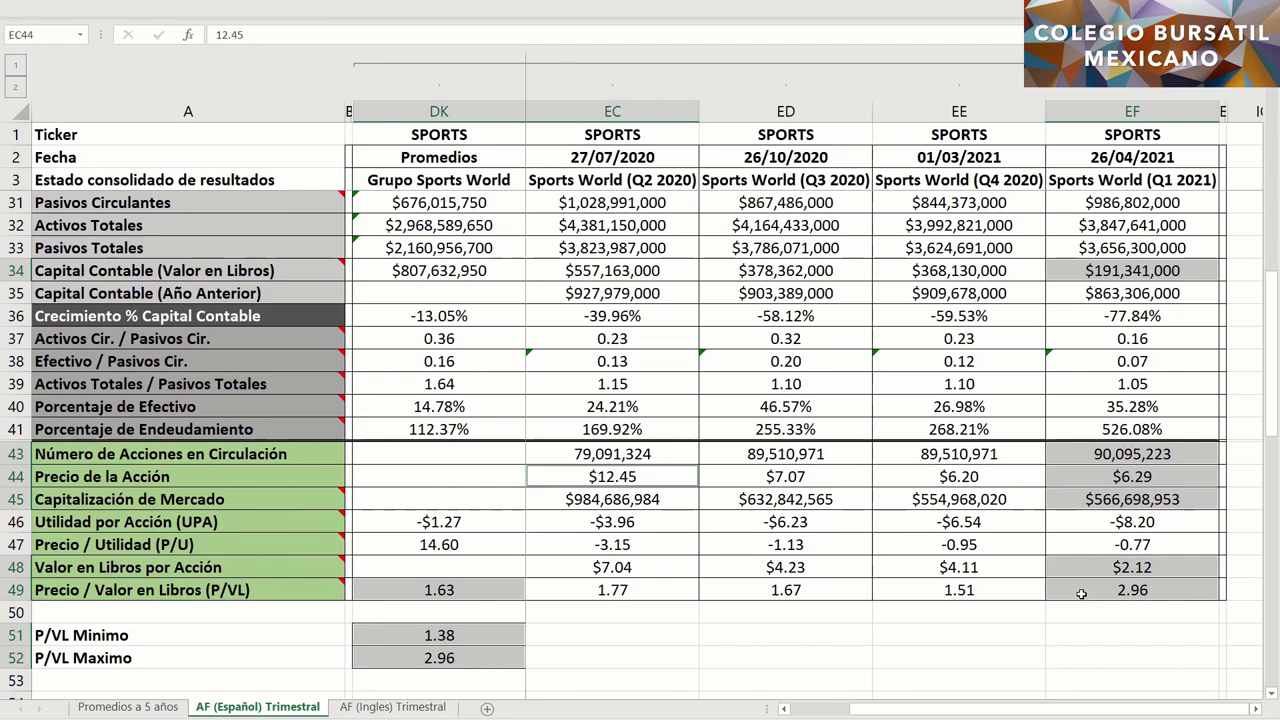
Relate Q1 2021 Utilidad Neta para Accionistas to Utilidad por Acción (UPA), and compare UPA with the three previous quarters and the average
scroll(1081, 594, "up", 4)
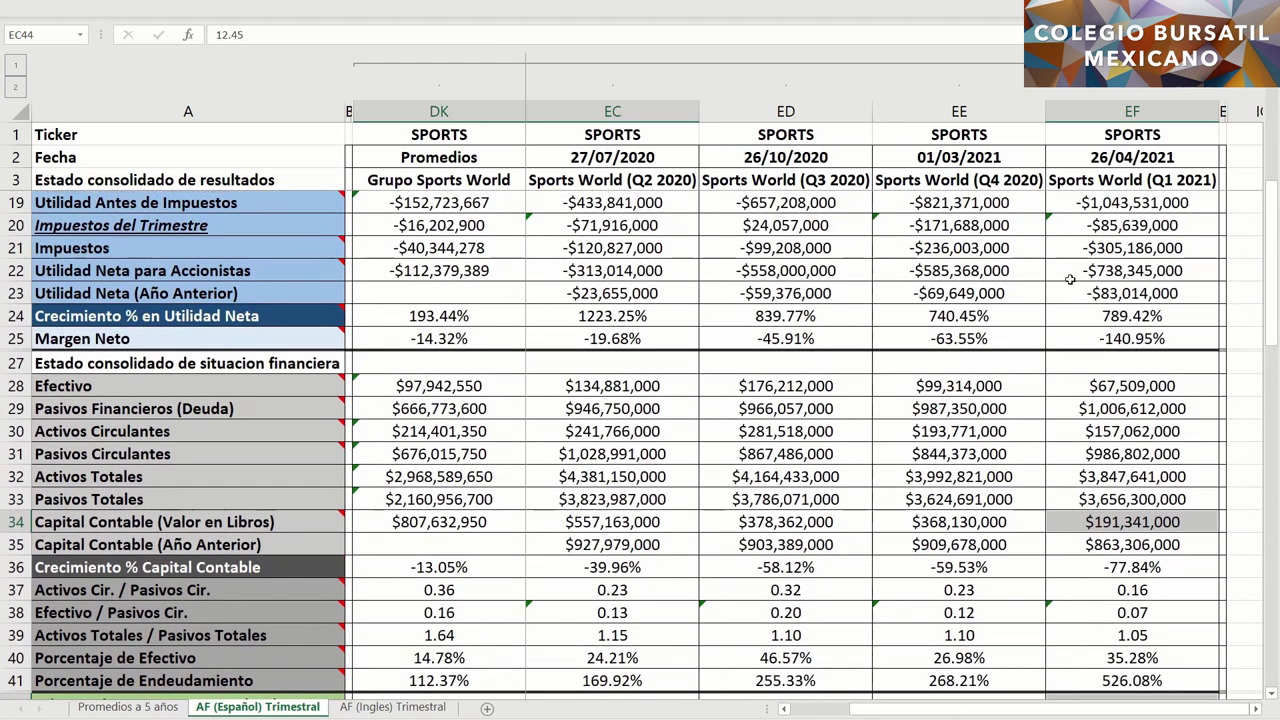
left_click(1072, 268)
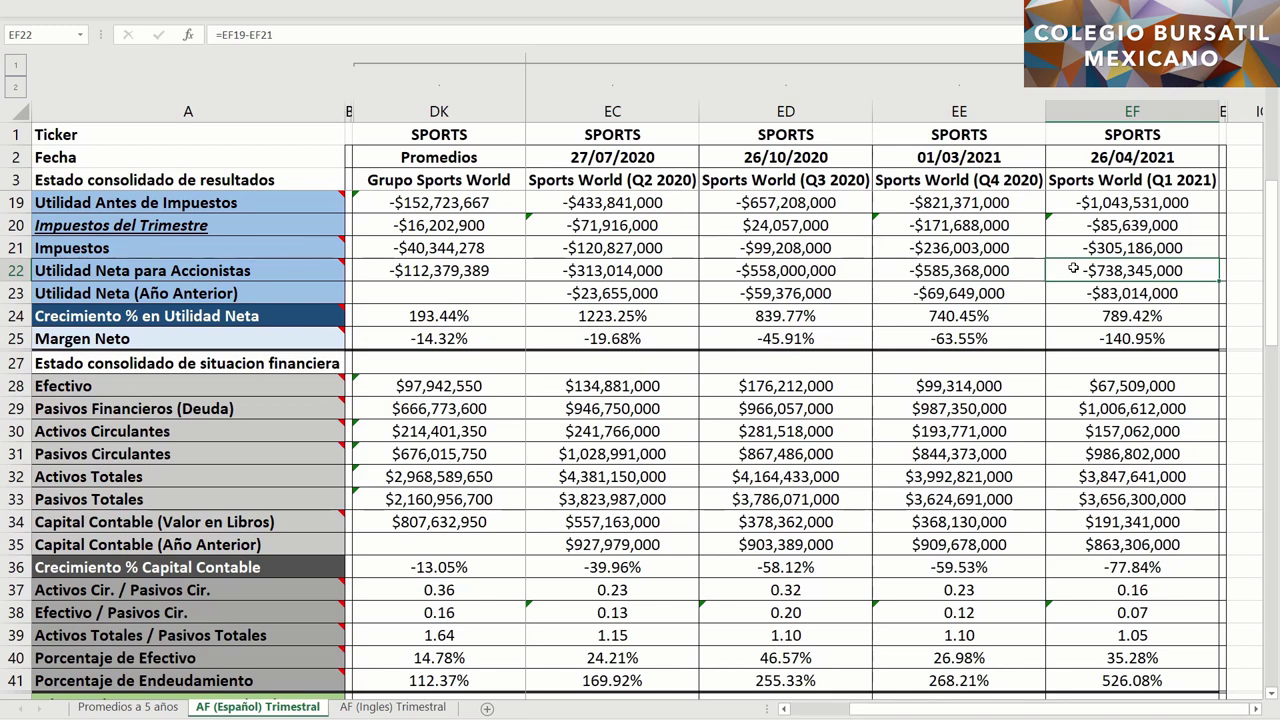
scroll(1073, 268, "down", 5)
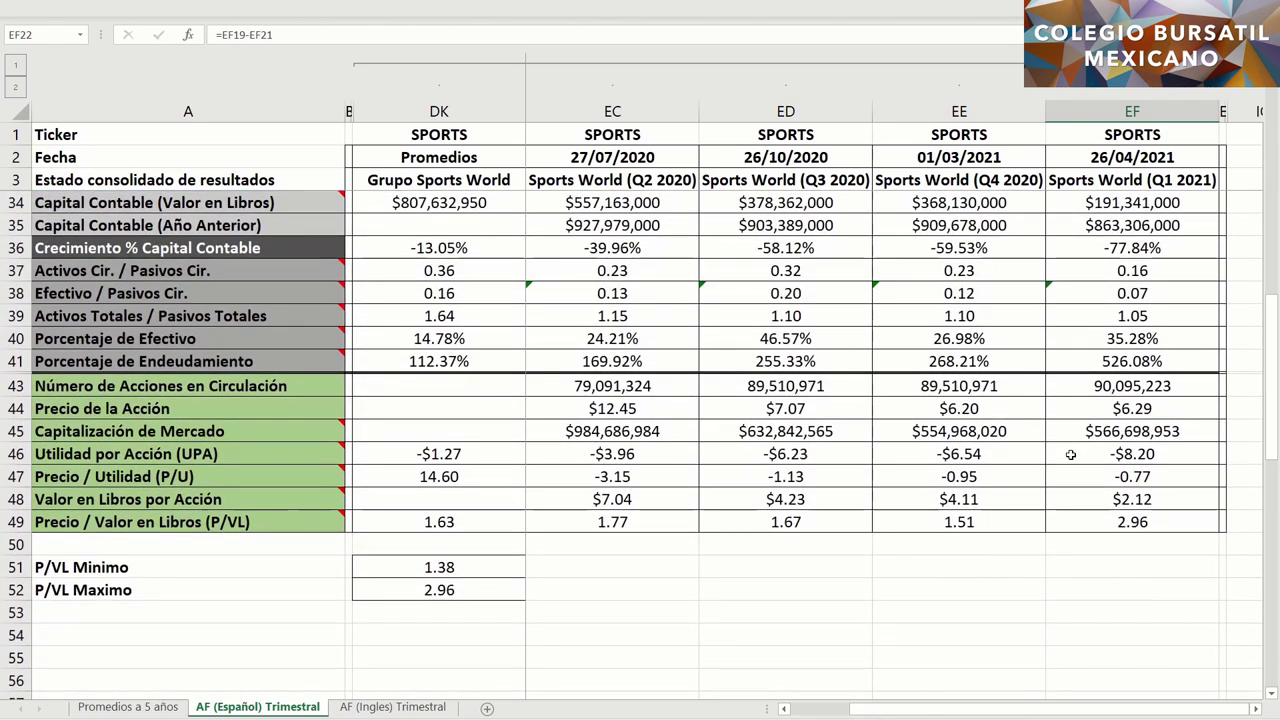
left_click(1073, 455)
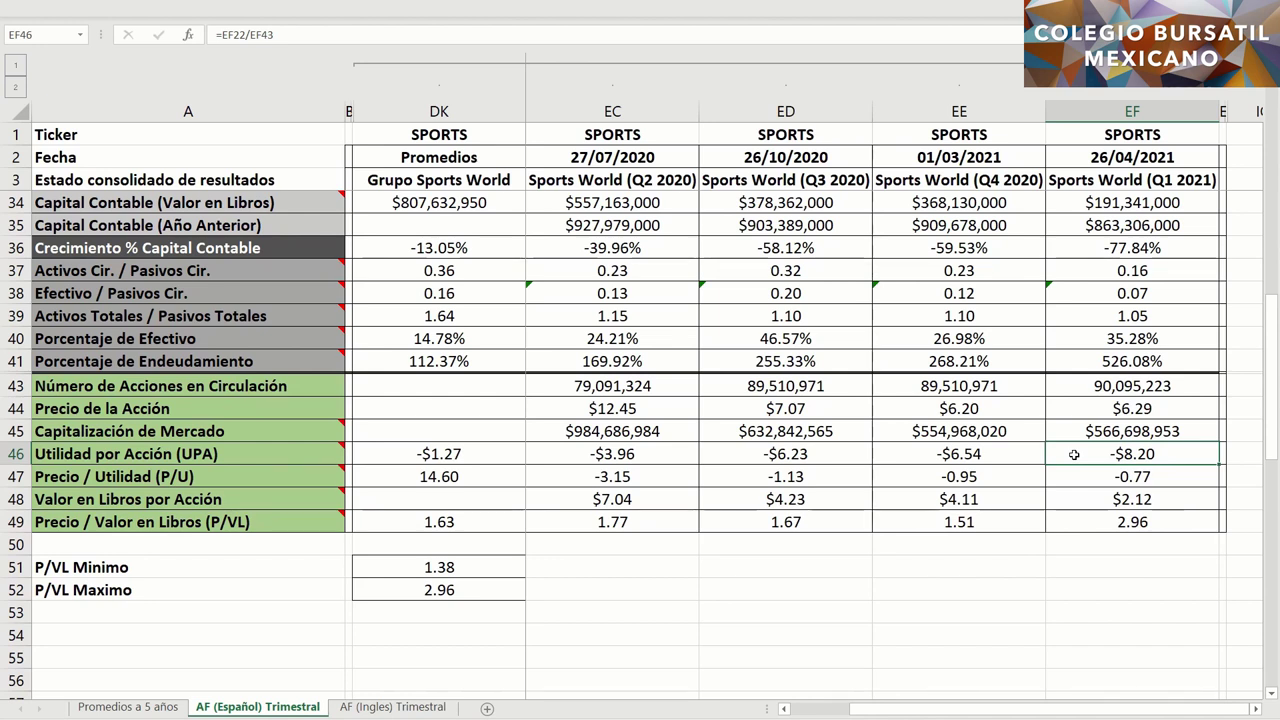
left_click_drag(1000, 452, 659, 439)
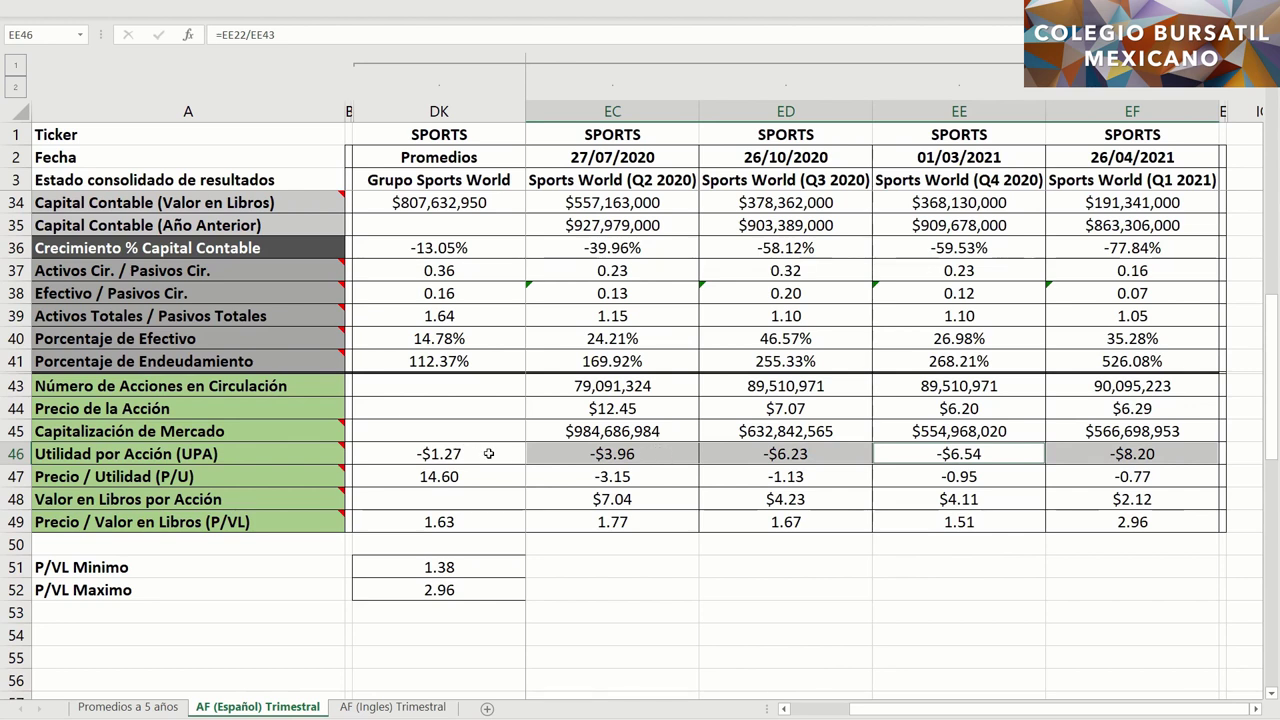
left_click(475, 453, "ctrl")
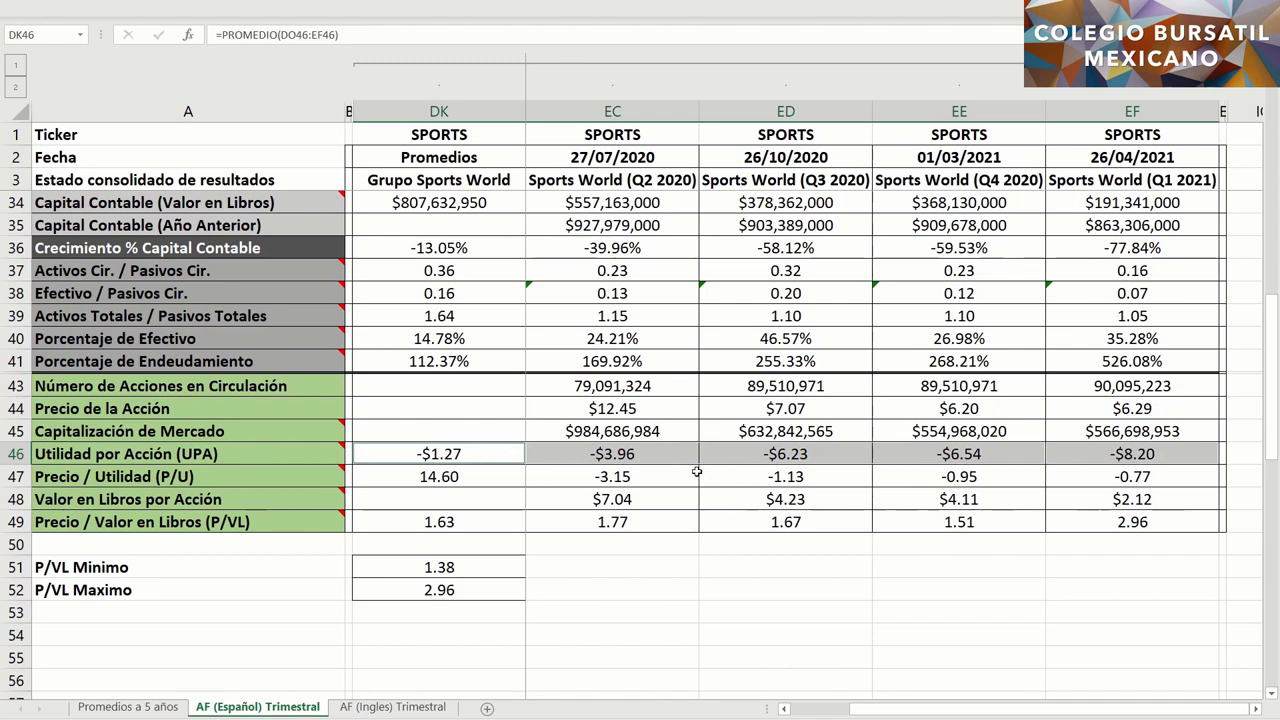
Compare the Q1 2021 Precio / Utilidad (P/U) ratio with the three previous quarters and the historical average
left_click(1080, 471)
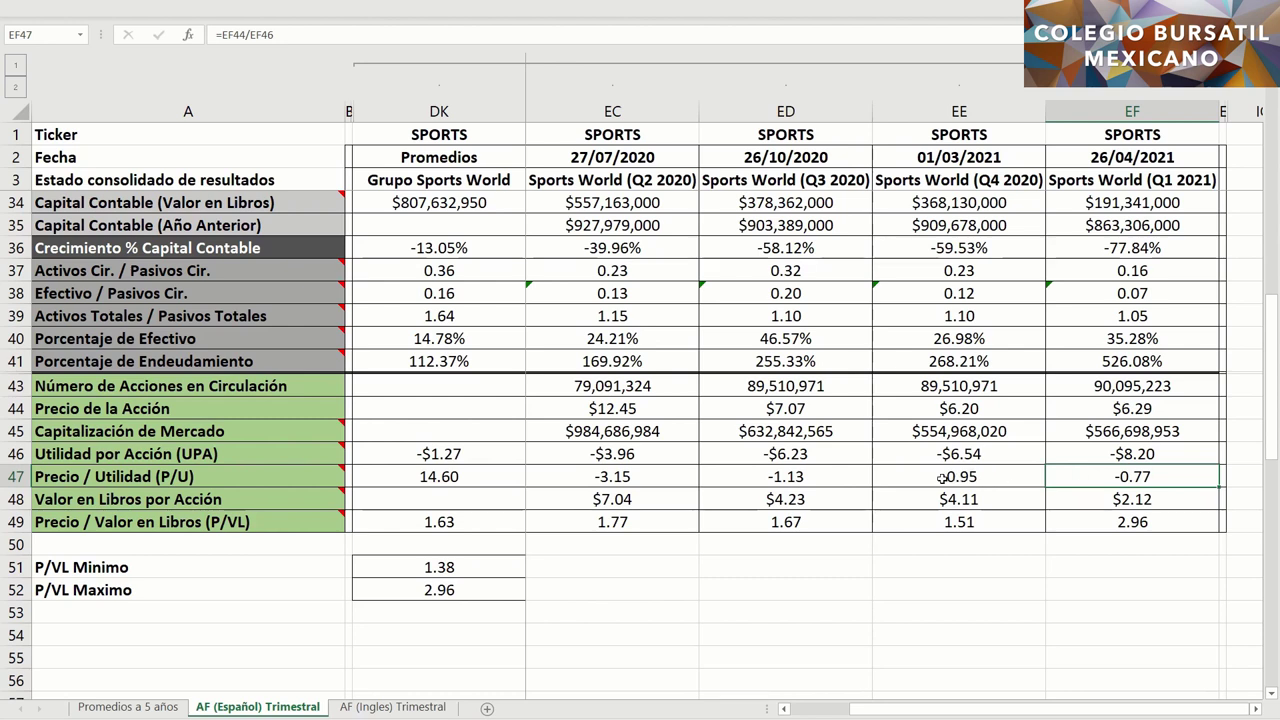
left_click_drag(973, 477, 652, 482)
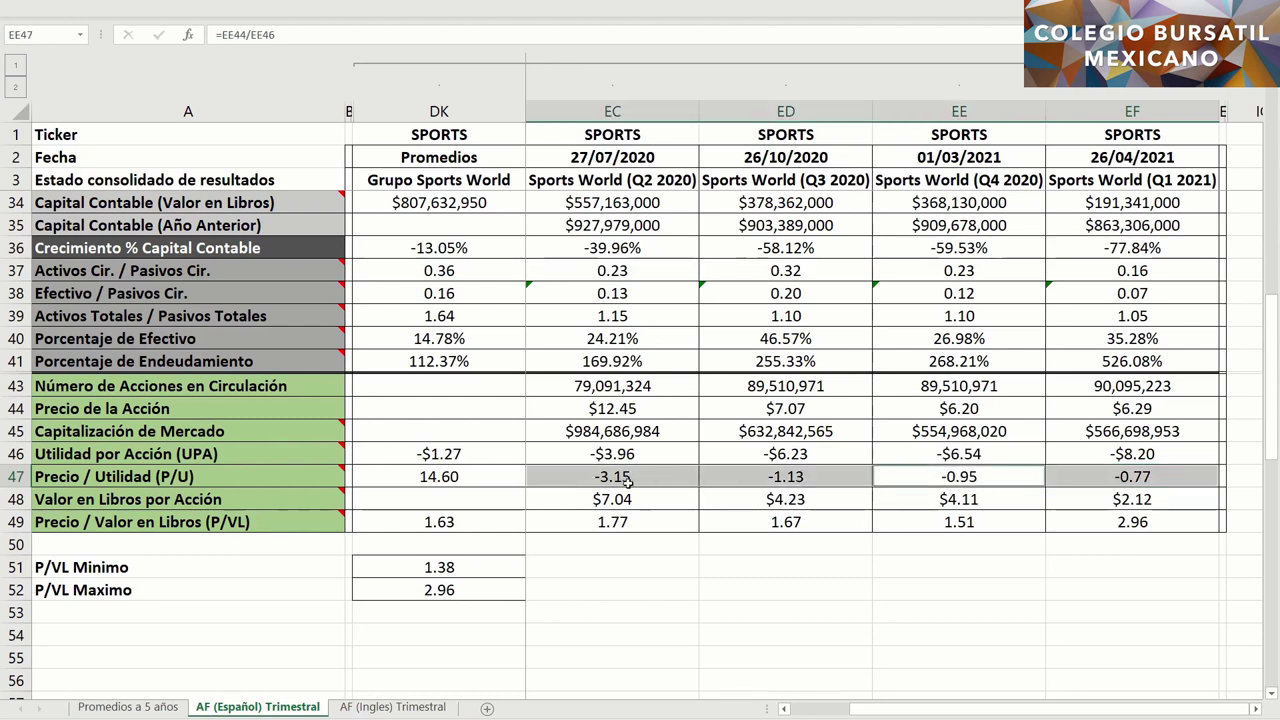
left_click(487, 478)
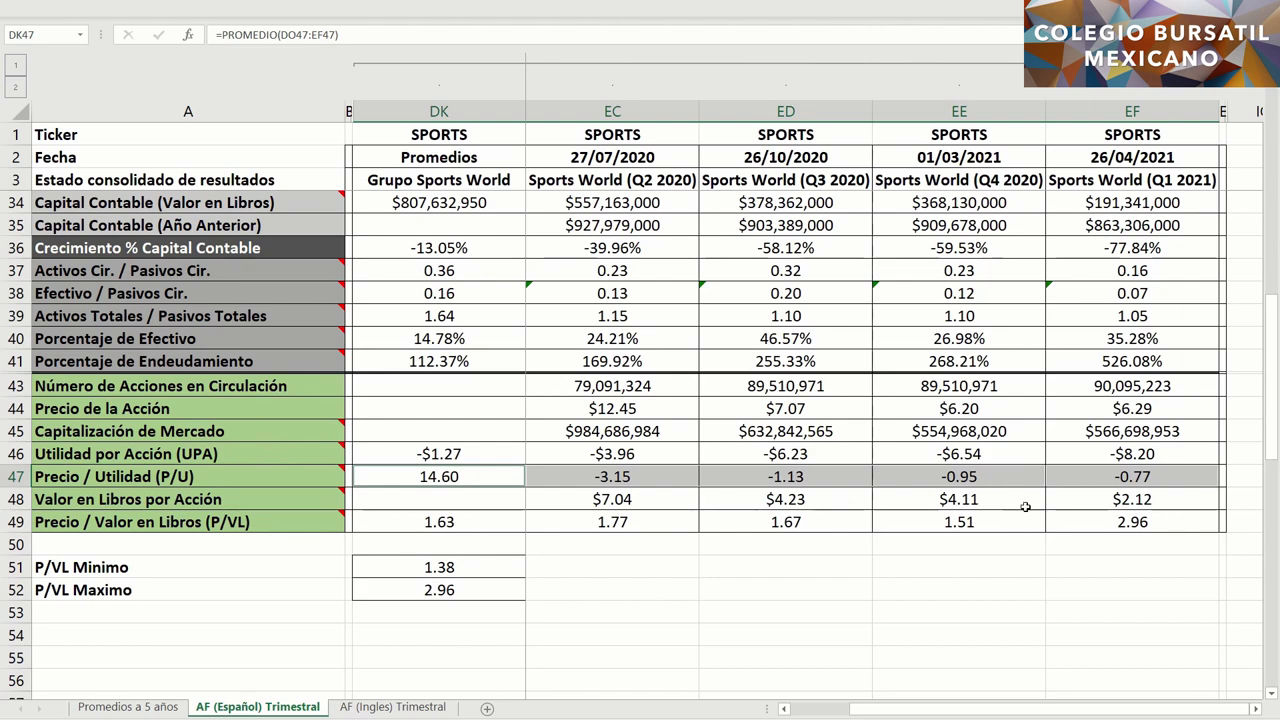
Recap Q1 2021 Ingresos del Trimestre, Crecimiento % en Ingresos, Margen Bruto, Margen Operativo and Margen Neto by highlighting them together
scroll(1046, 505, "up", 3)
scroll(1046, 505, "up", 7)
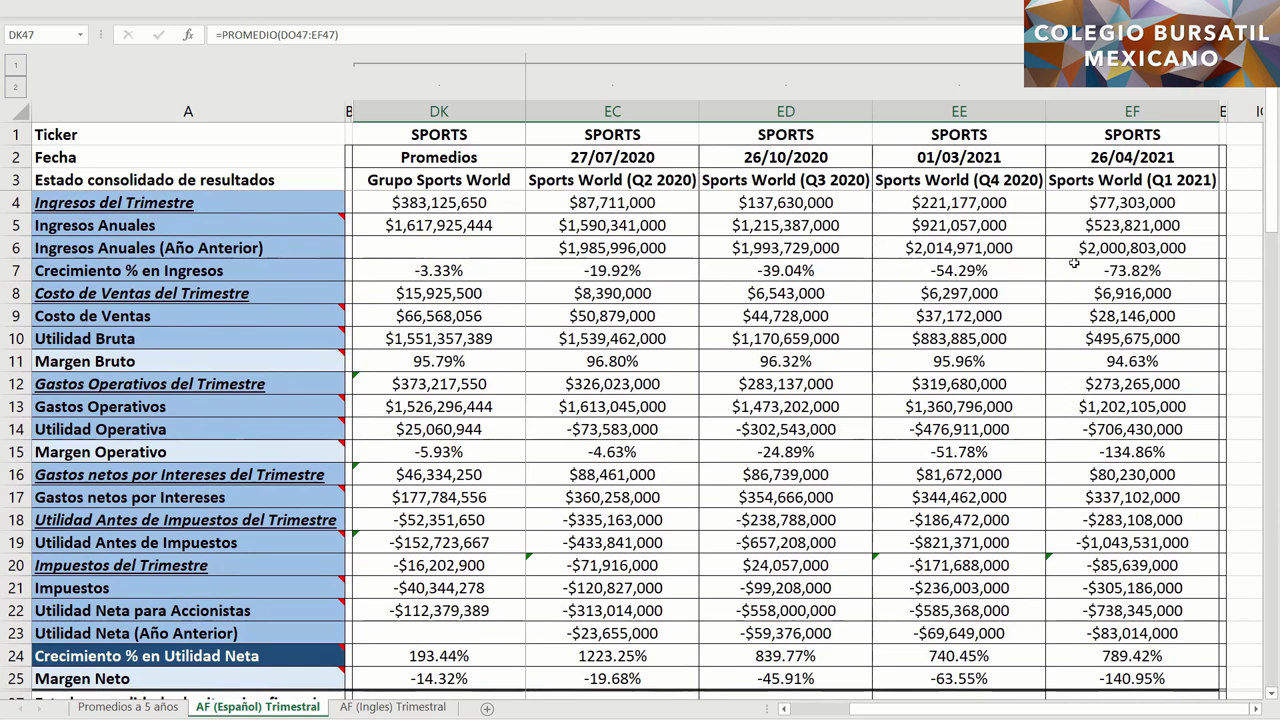
left_click(1076, 201)
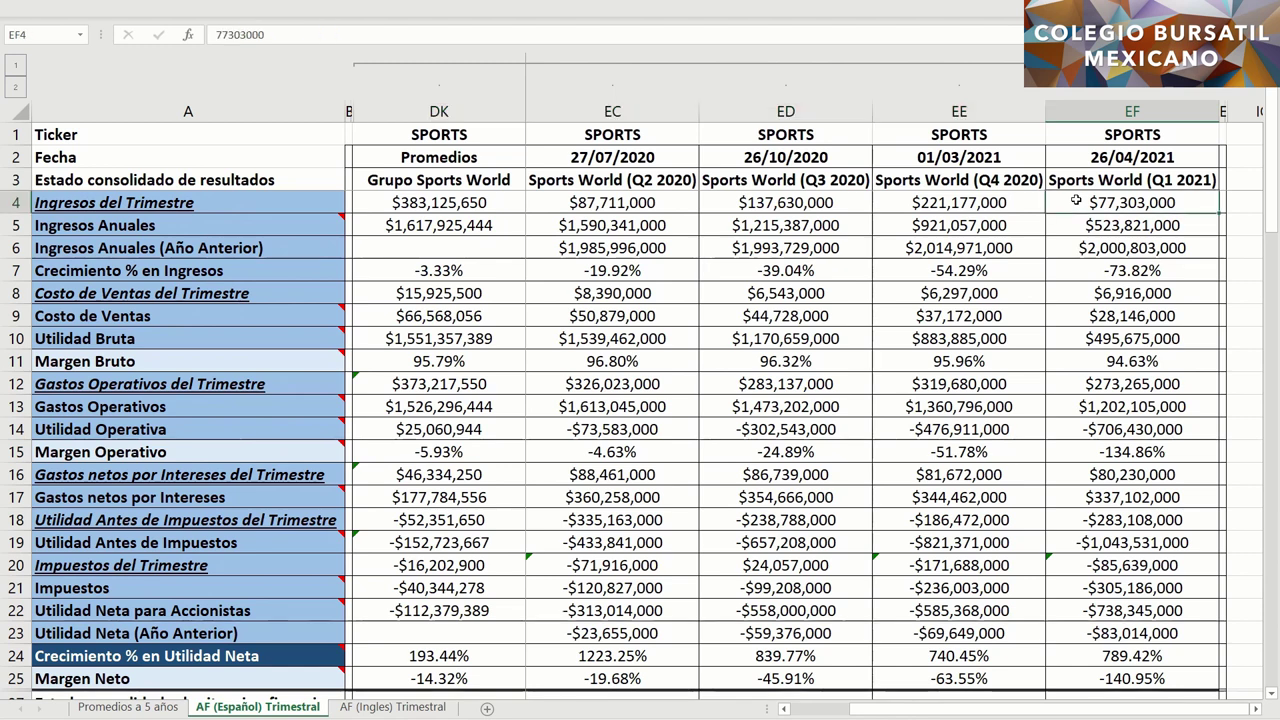
left_click(1080, 272, "ctrl")
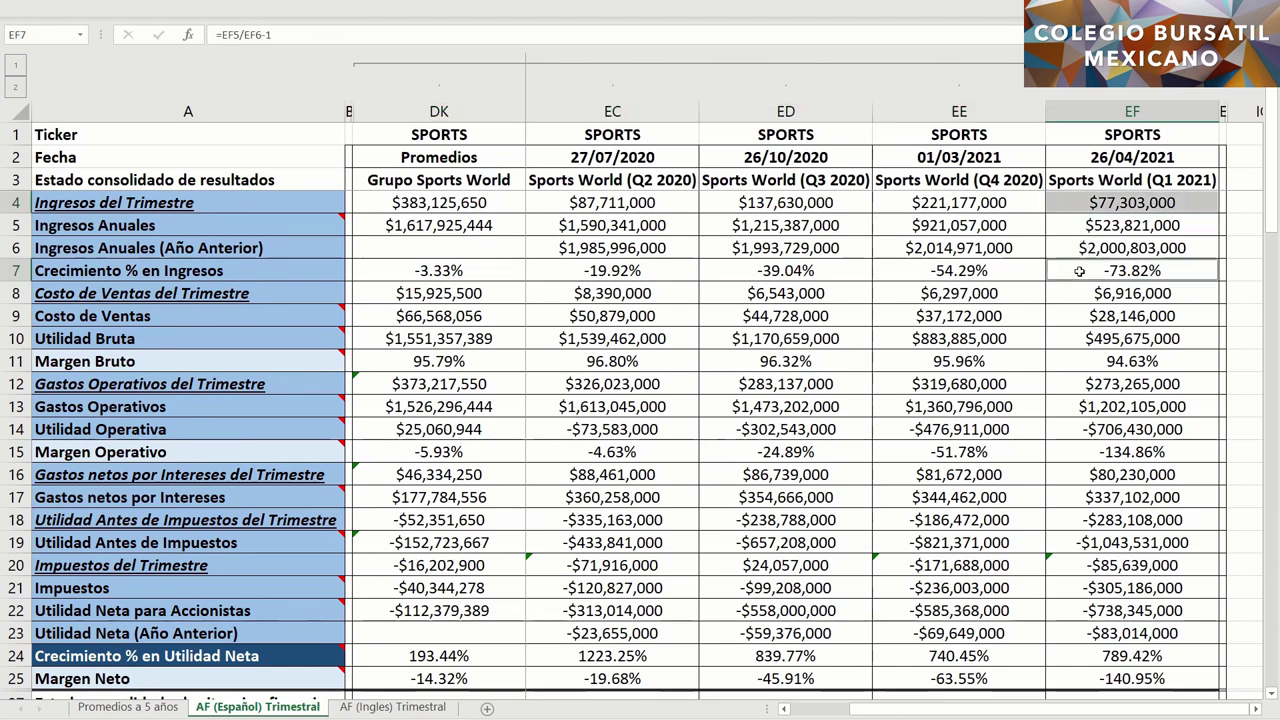
left_click(1076, 362, "ctrl")
left_click(1070, 453, "ctrl")
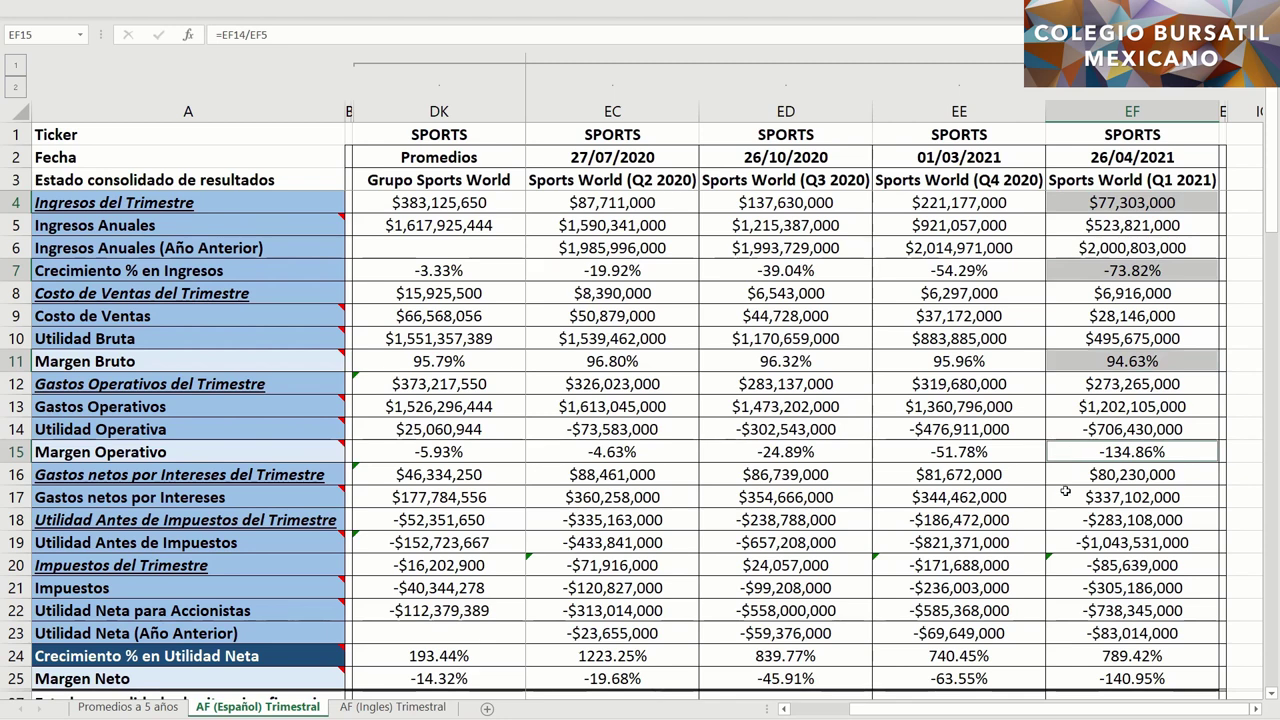
left_click(1070, 678, "ctrl")
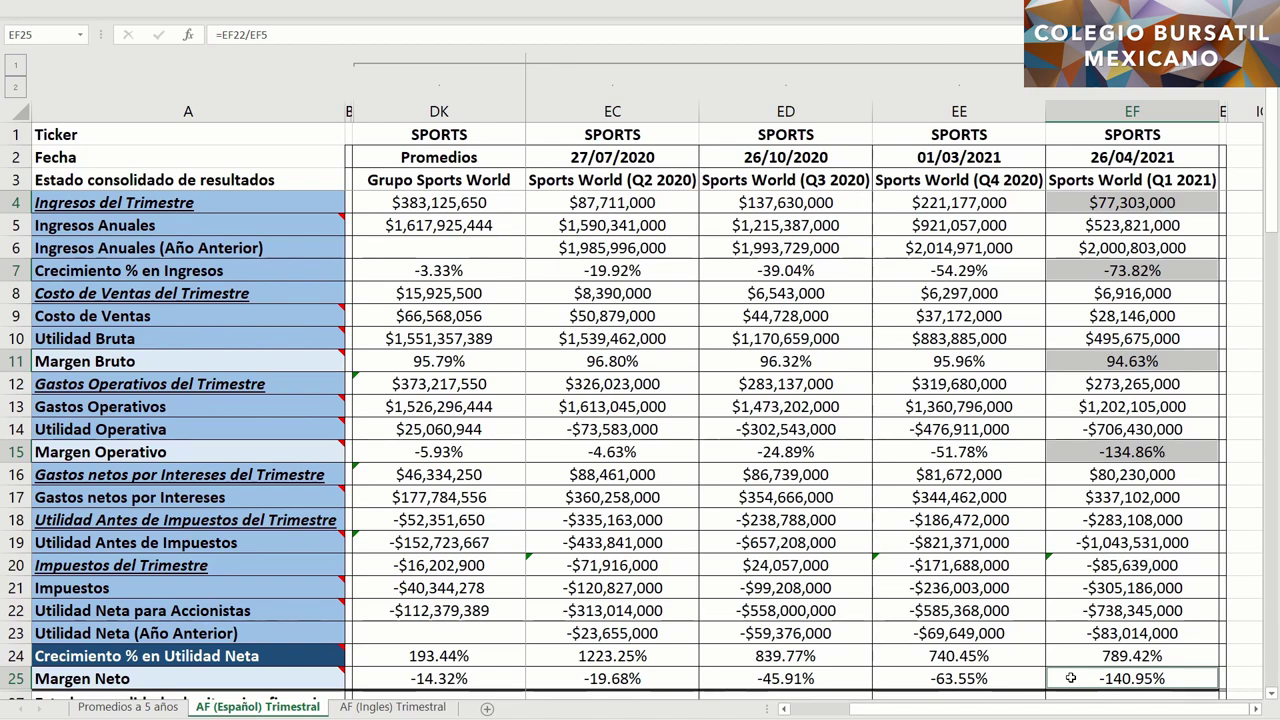
Highlight Q1 2021 Capital Contable and the ratios from Activos Cir. / Pasivos Cir. through Porcentaje de Endeudamiento
scroll(1070, 678, "down", 5)
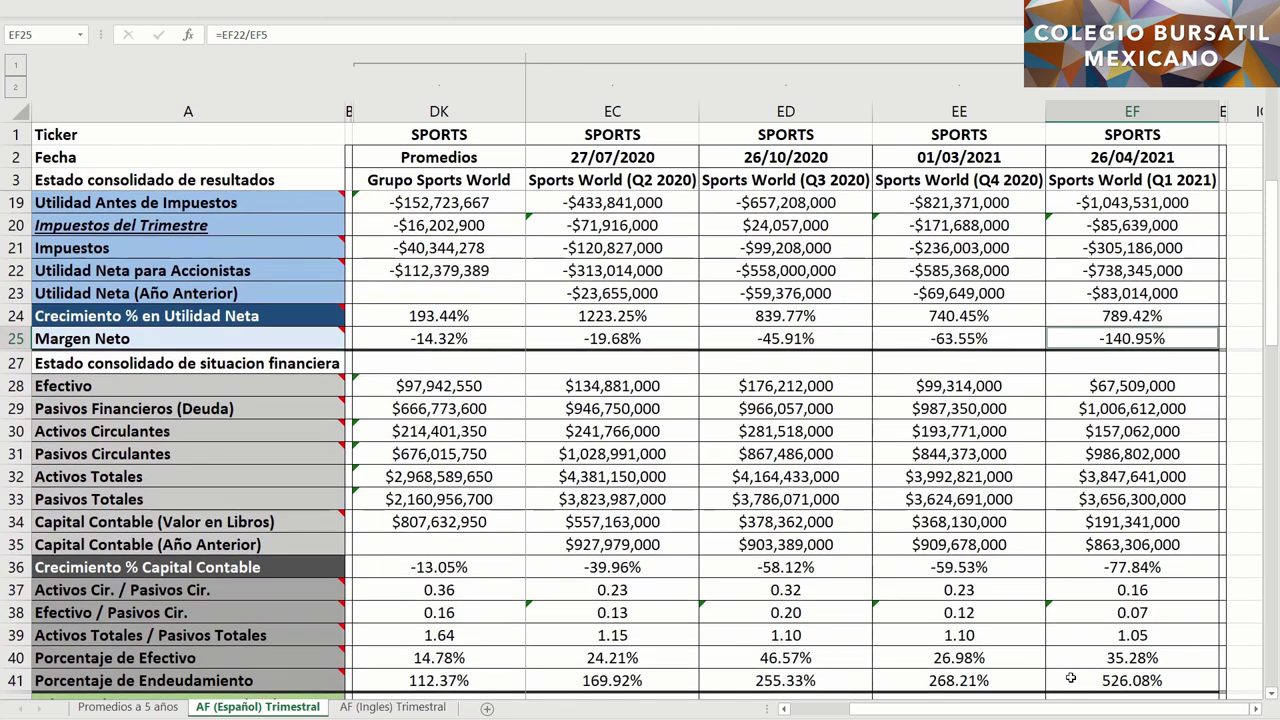
left_click(1064, 530, "ctrl")
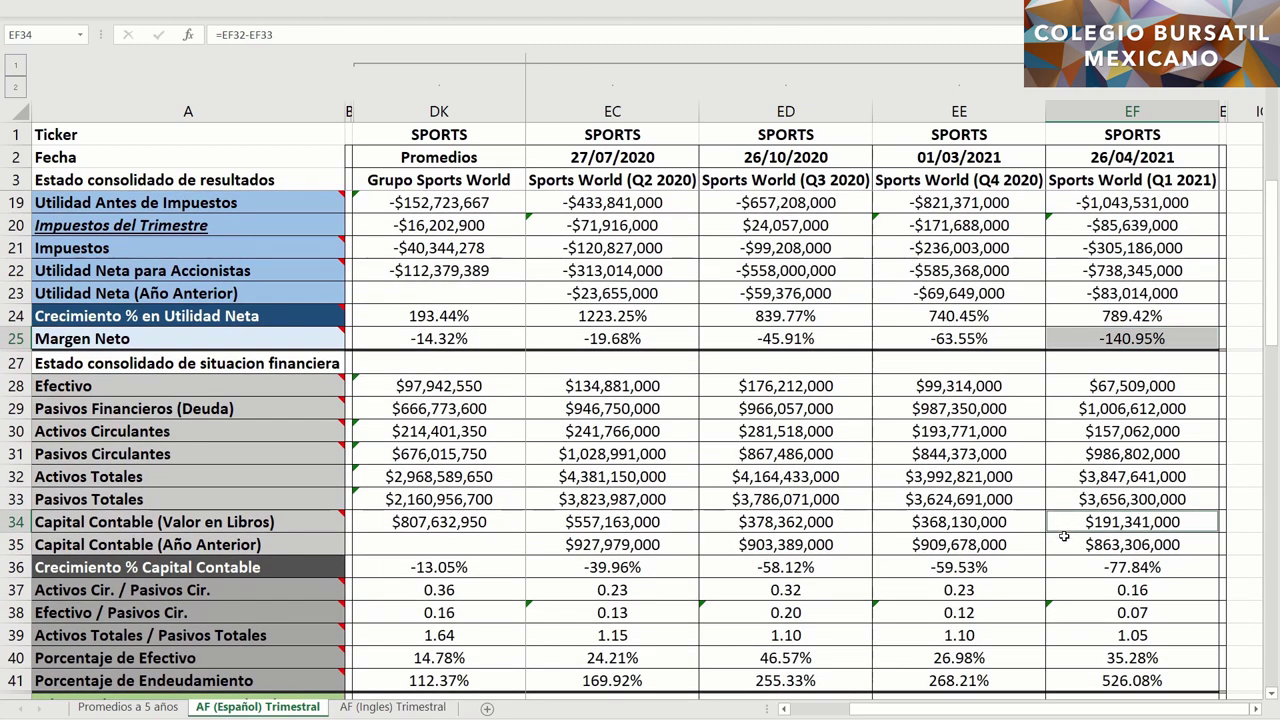
left_click_drag(1063, 592, 1074, 669)
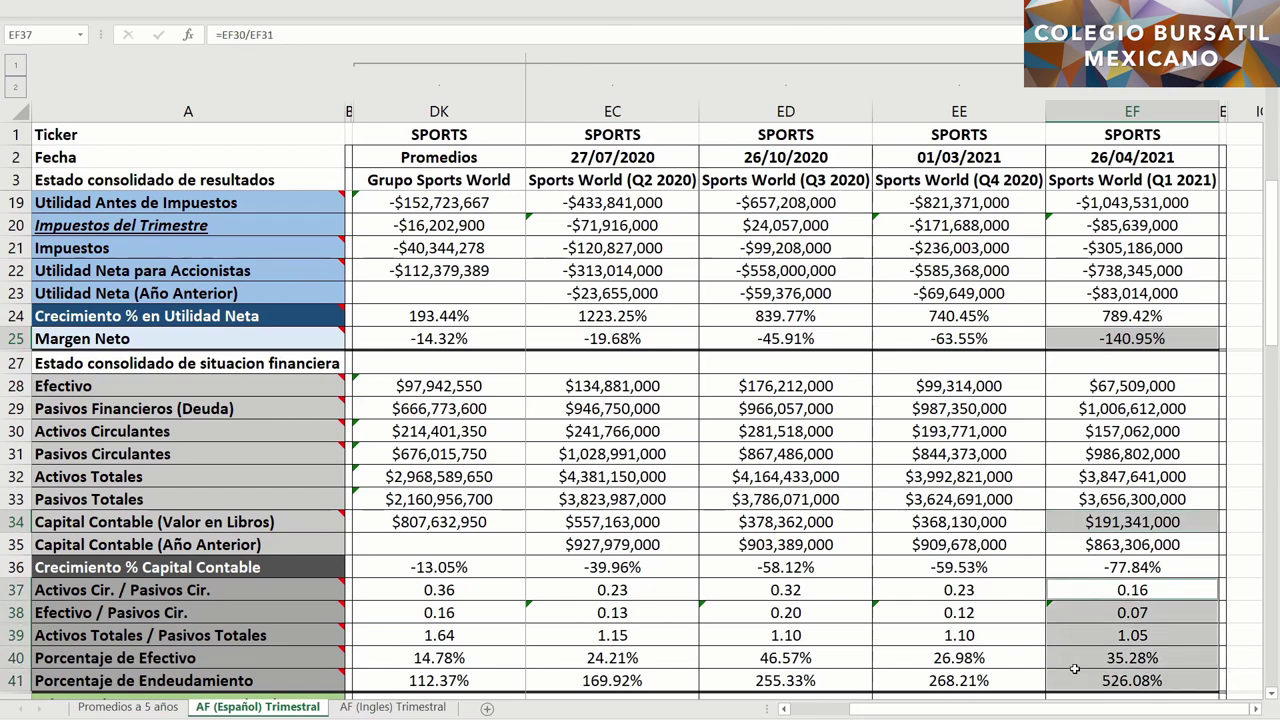
Review the Q1 2021 P/VL ratio together with Valor en Libros por Acción and Capital Contable
scroll(1074, 668, "down", 4)
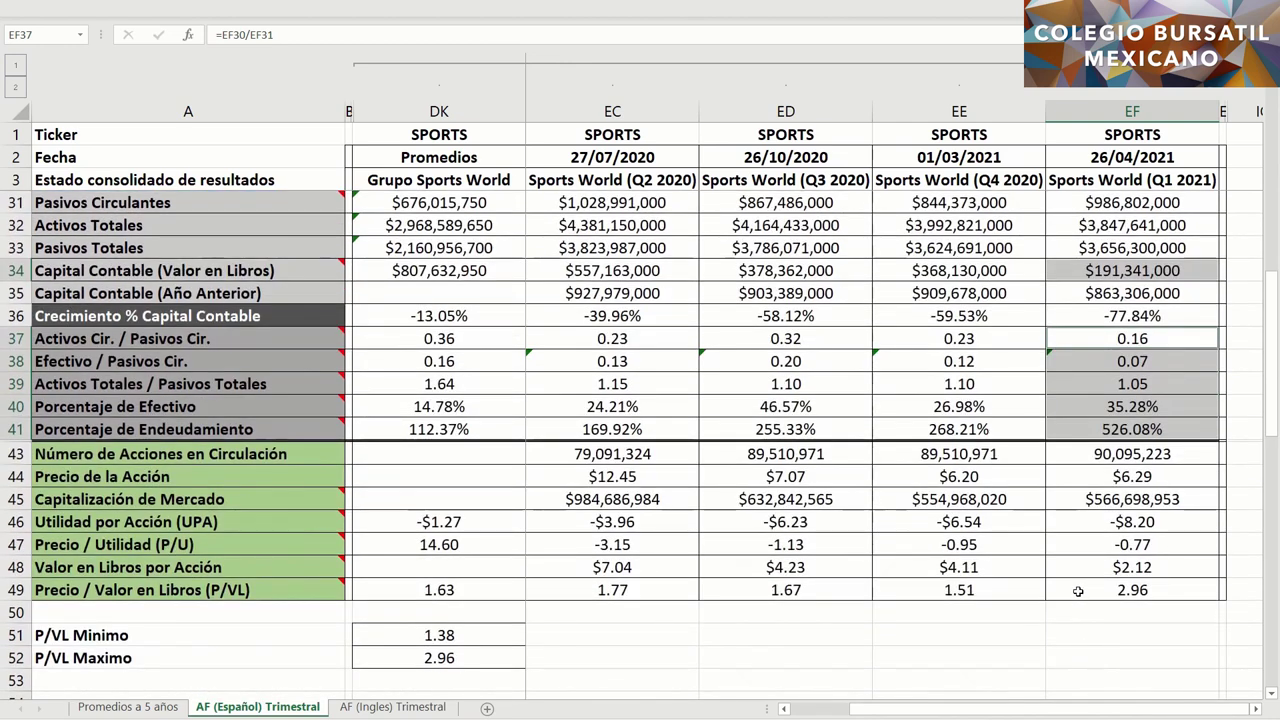
left_click(1078, 591)
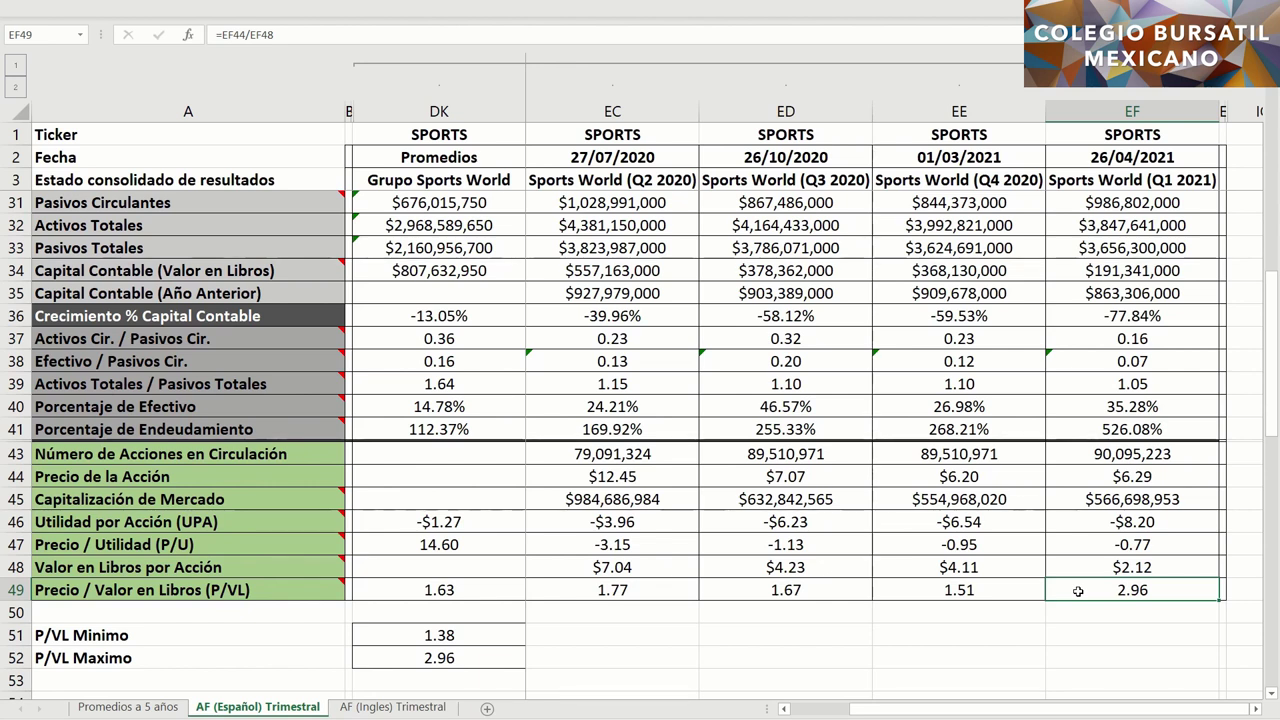
left_click(1095, 567)
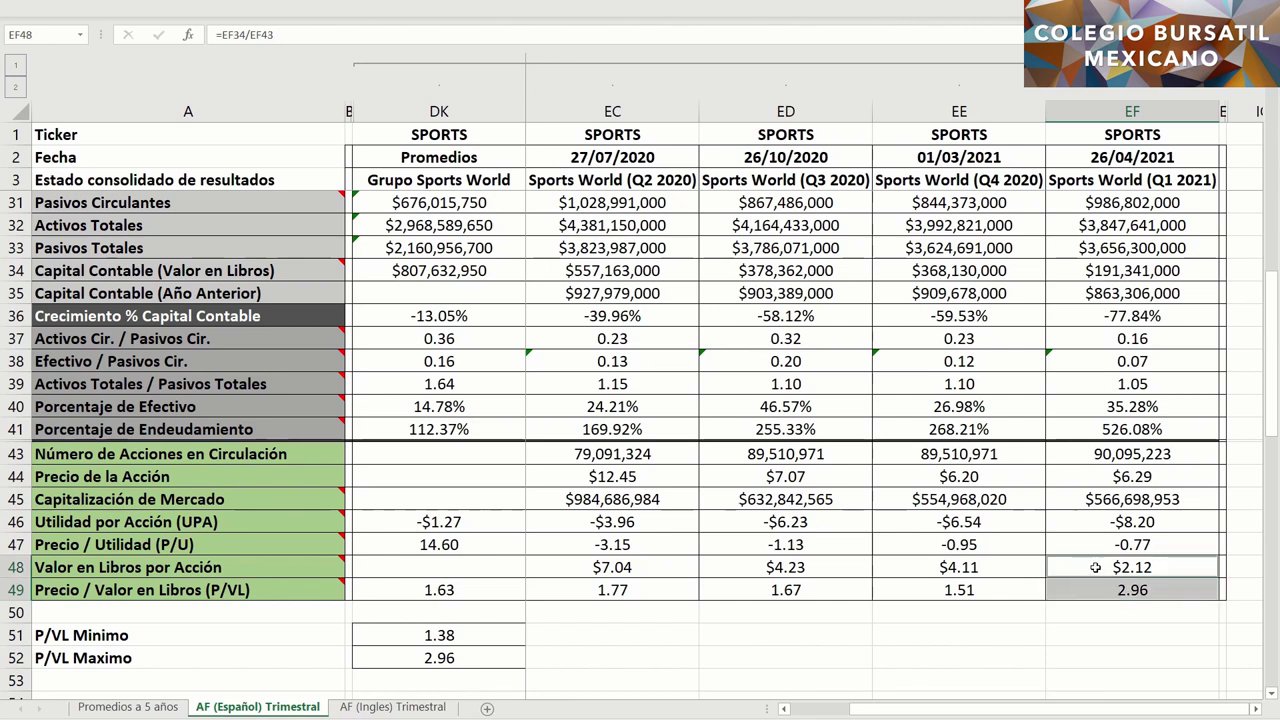
left_click(1065, 268, "ctrl")
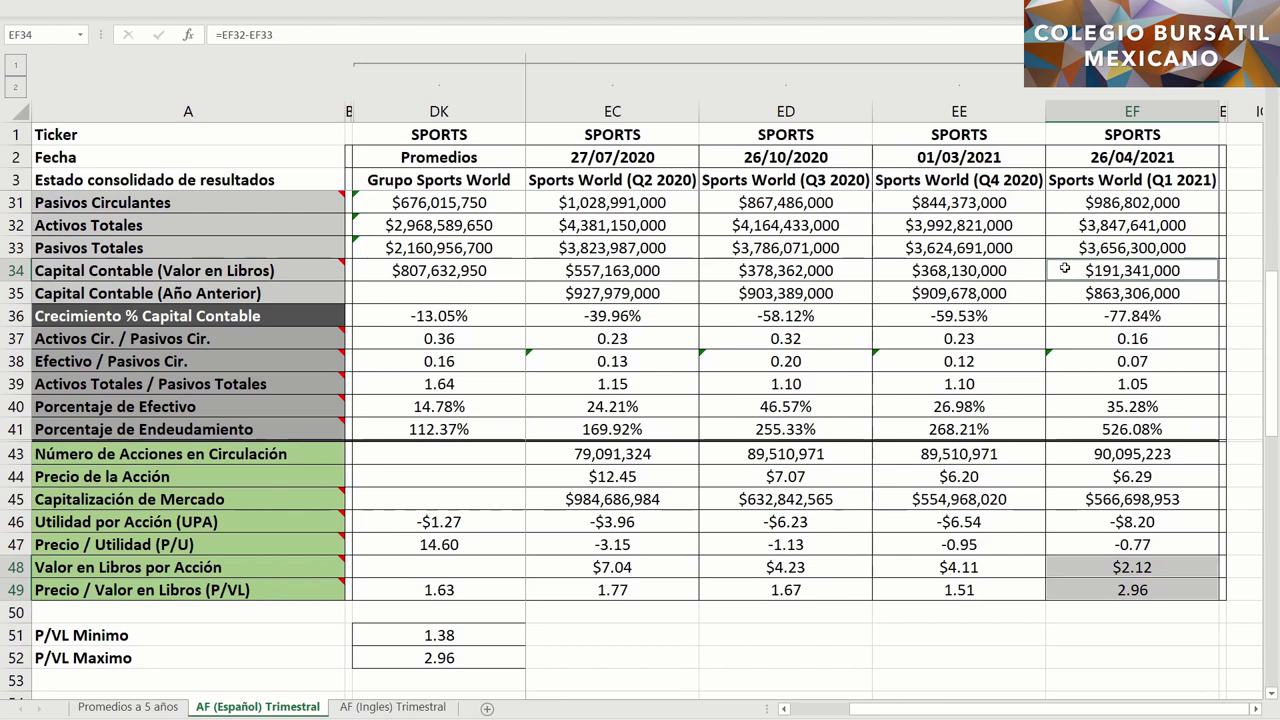